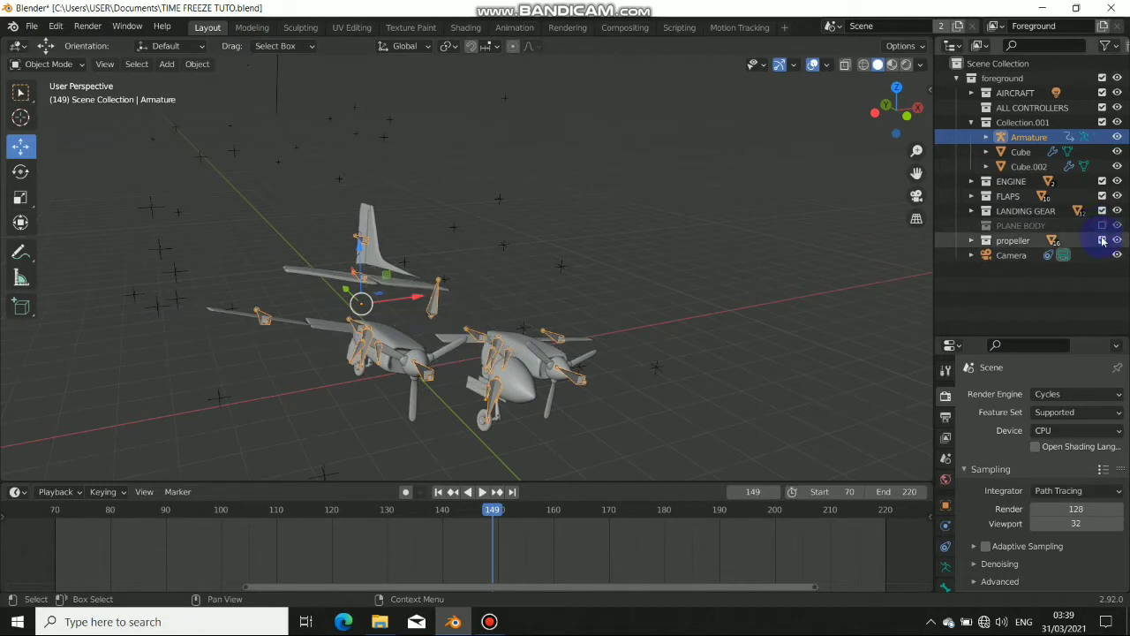
# - Exclude the propeller, LANDING GEAR, FLAPS, ENGINE and Collection.001 collections from the view layer
pyautogui.click(1102, 240)
pyautogui.click(1102, 196)
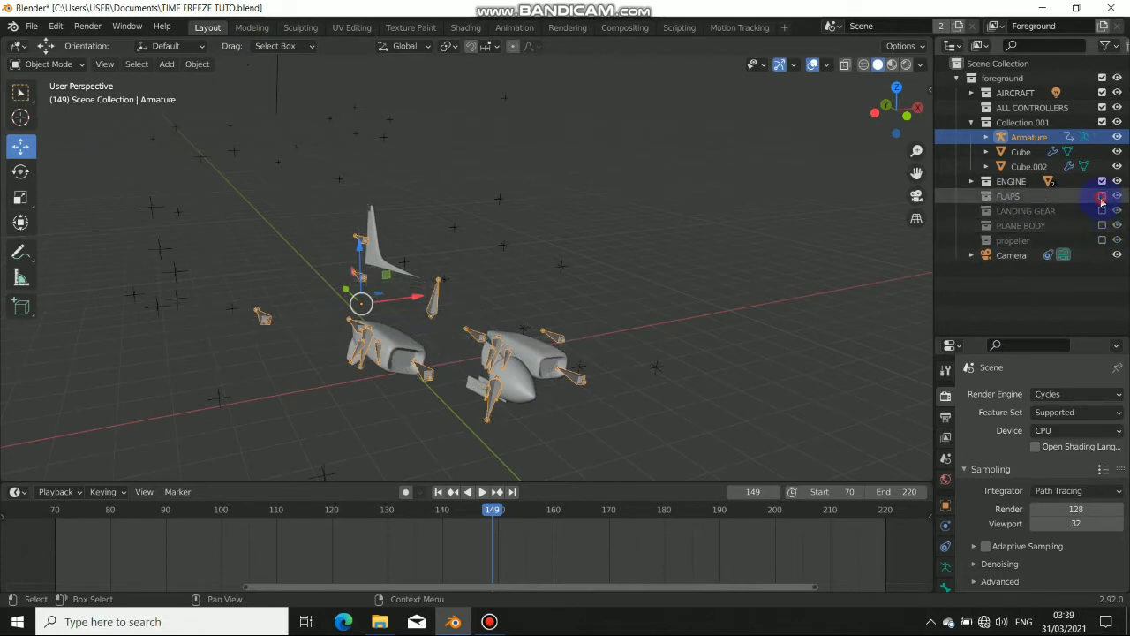
pyautogui.click(1102, 181)
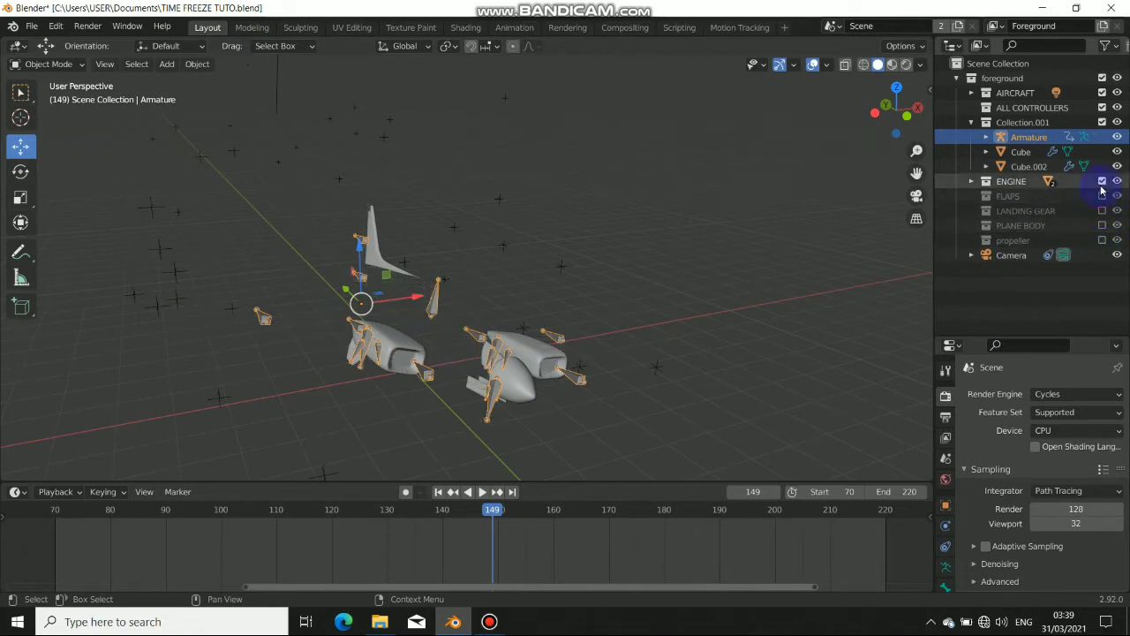
pyautogui.click(1102, 121)
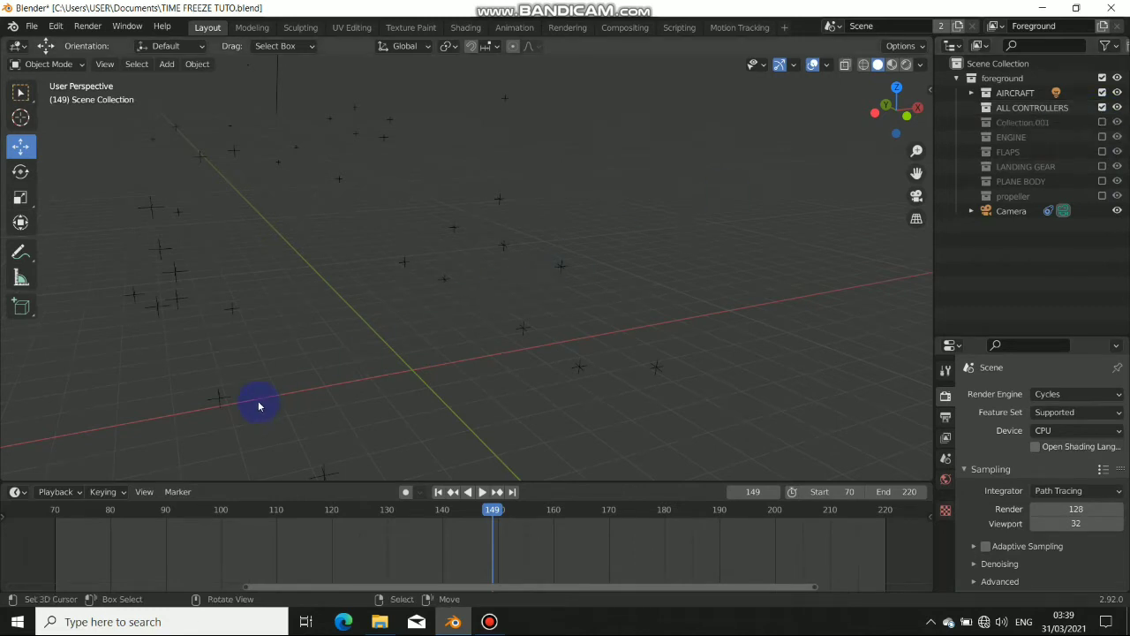
# - Examine the tracking markers along the road surface in the camera view and from free angles
pyautogui.press('KP_0')
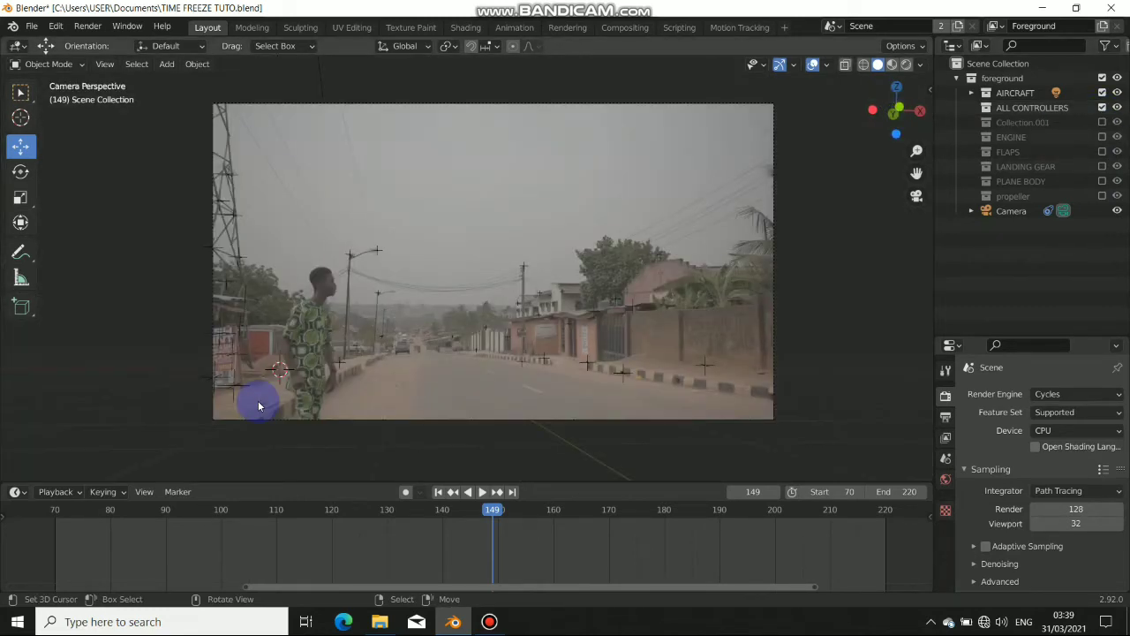
pyautogui.press('KP_0')
pyautogui.press('KP_0')
pyautogui.moveTo(257, 403); pyautogui.dragTo(482, 402, button='middle')
pyautogui.press('KP_0')
pyautogui.scroll(7, 541, 404)
pyautogui.keyDown('shift'); pyautogui.moveTo(486, 384); pyautogui.dragTo(474, 257, button='middle'); pyautogui.keyUp('shift')
pyautogui.keyDown('shift'); pyautogui.moveTo(547, 363); pyautogui.dragTo(541, 262, button='middle'); pyautogui.keyUp('shift')
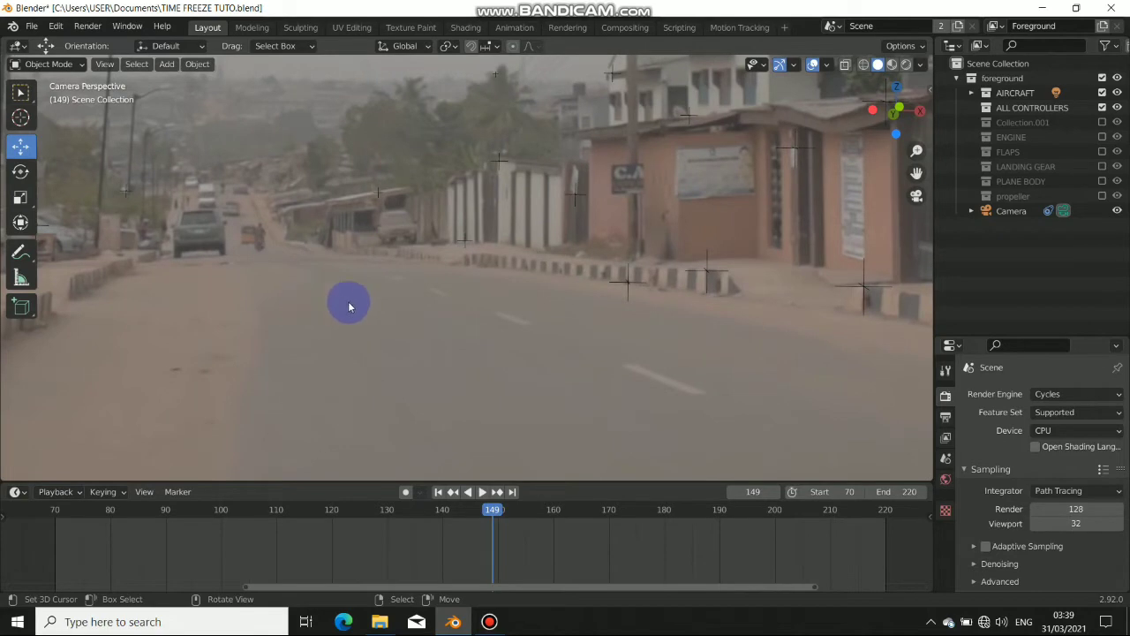
pyautogui.moveTo(349, 307); pyautogui.dragTo(450, 370, button='middle')
pyautogui.press('KP_0')
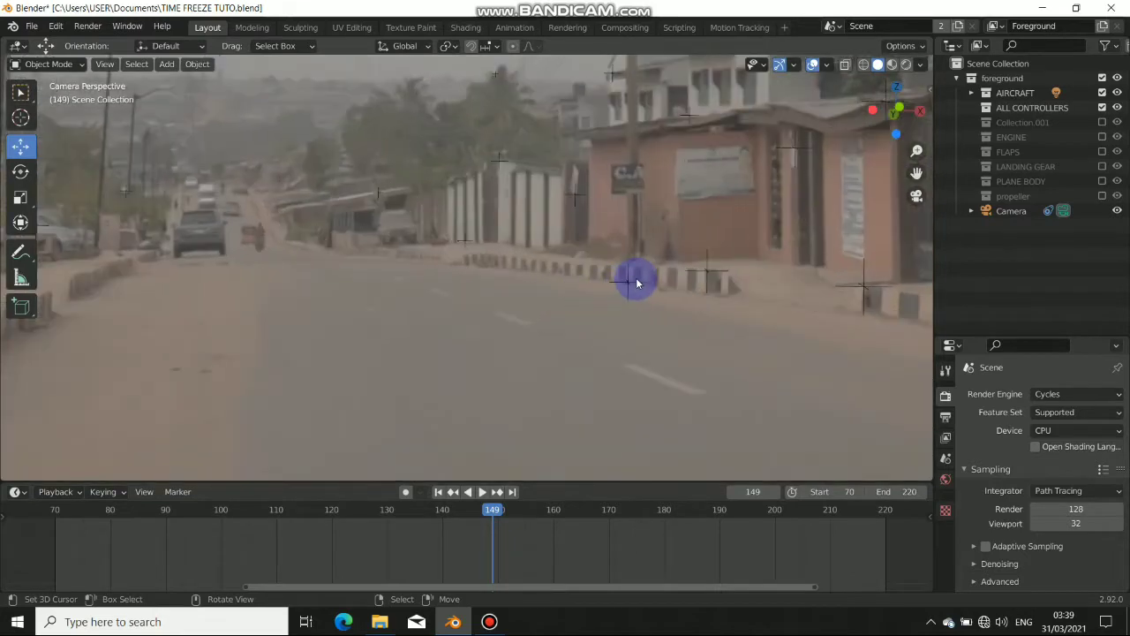
# - Select the tracking marker at the foot of the right kerb and snap the 3D cursor to it
pyautogui.click(636, 283)
pyautogui.scroll(-3, 630, 318)
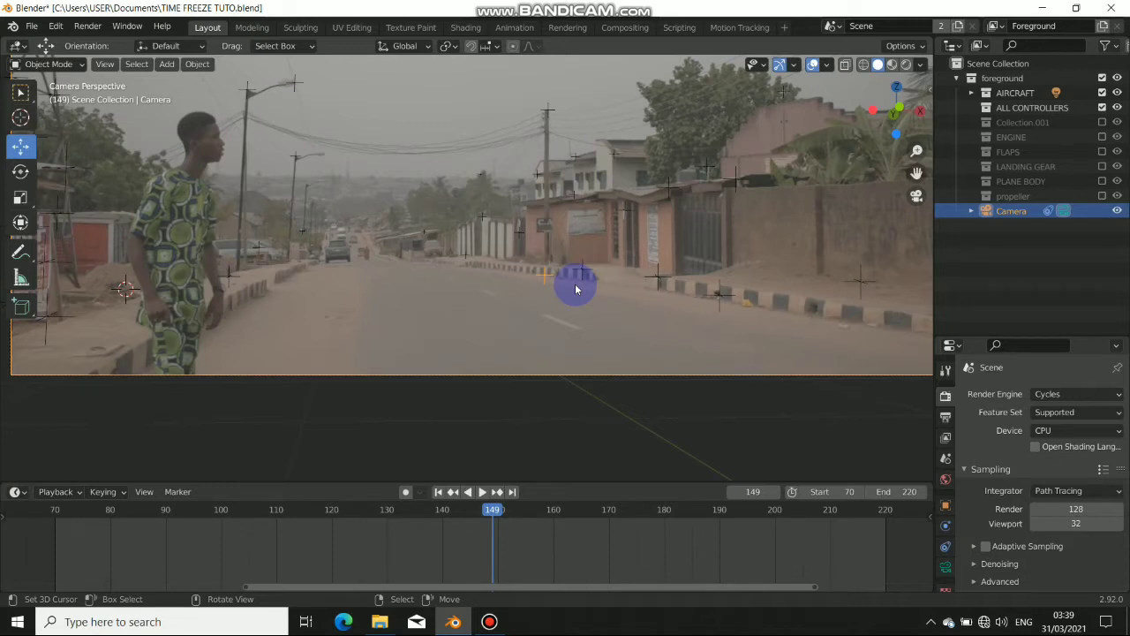
pyautogui.hotkey('shift', 's')
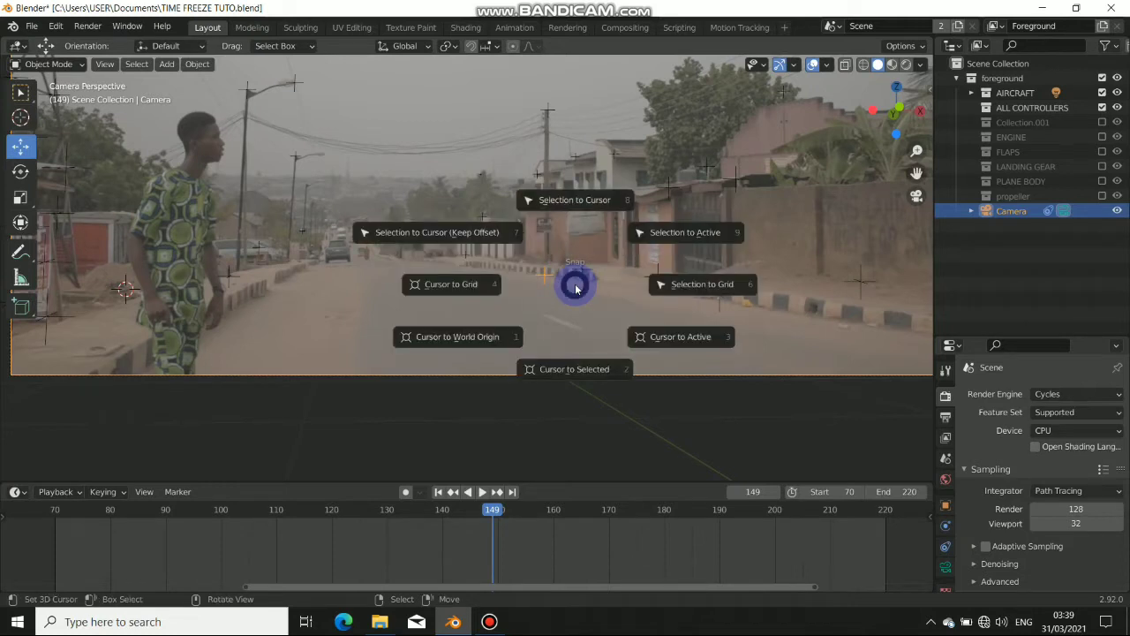
pyautogui.click(580, 378)
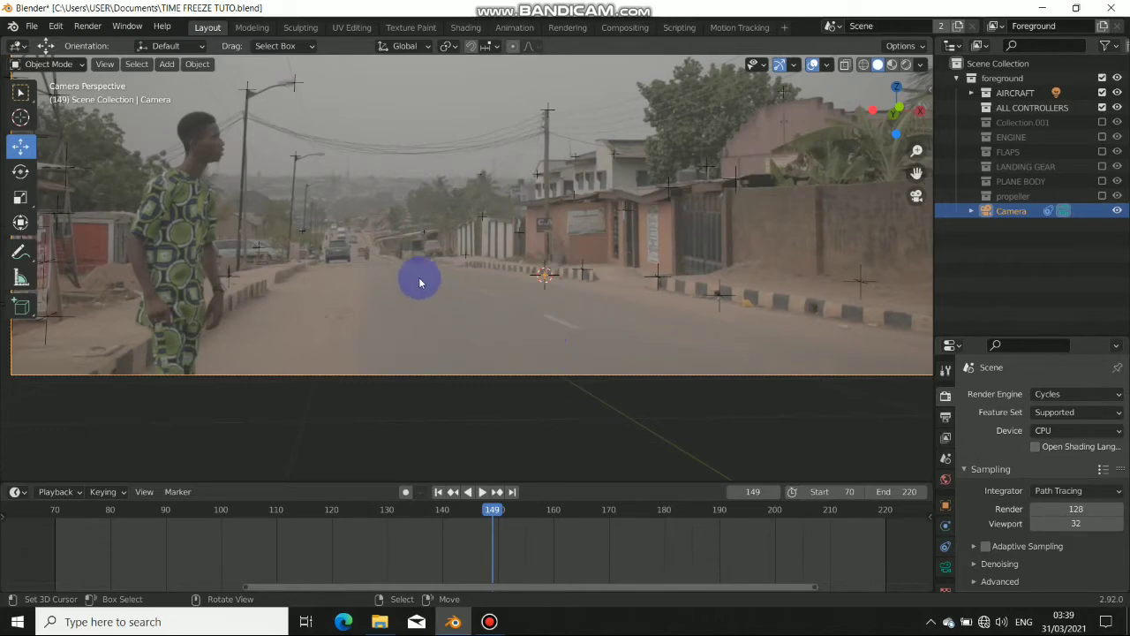
# - Add a plane mesh at the 3D cursor on the right kerb marker
pyautogui.moveTo(418, 278); pyautogui.dragTo(555, 315, button='middle')
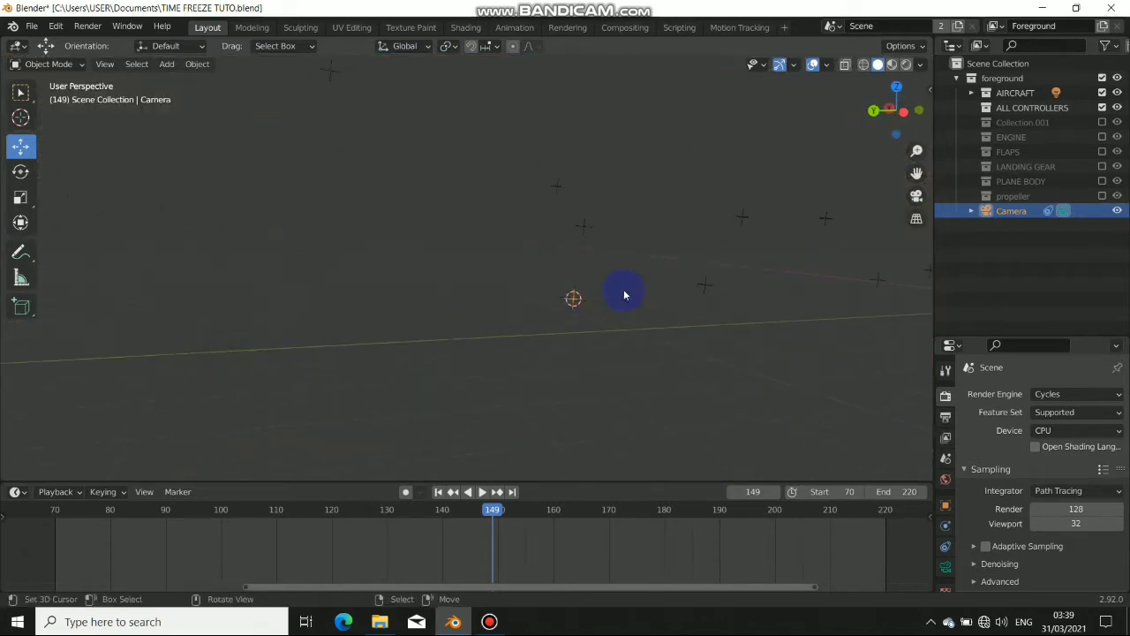
pyautogui.moveTo(623, 294); pyautogui.dragTo(576, 304, button='middle')
pyautogui.press('KP_0')
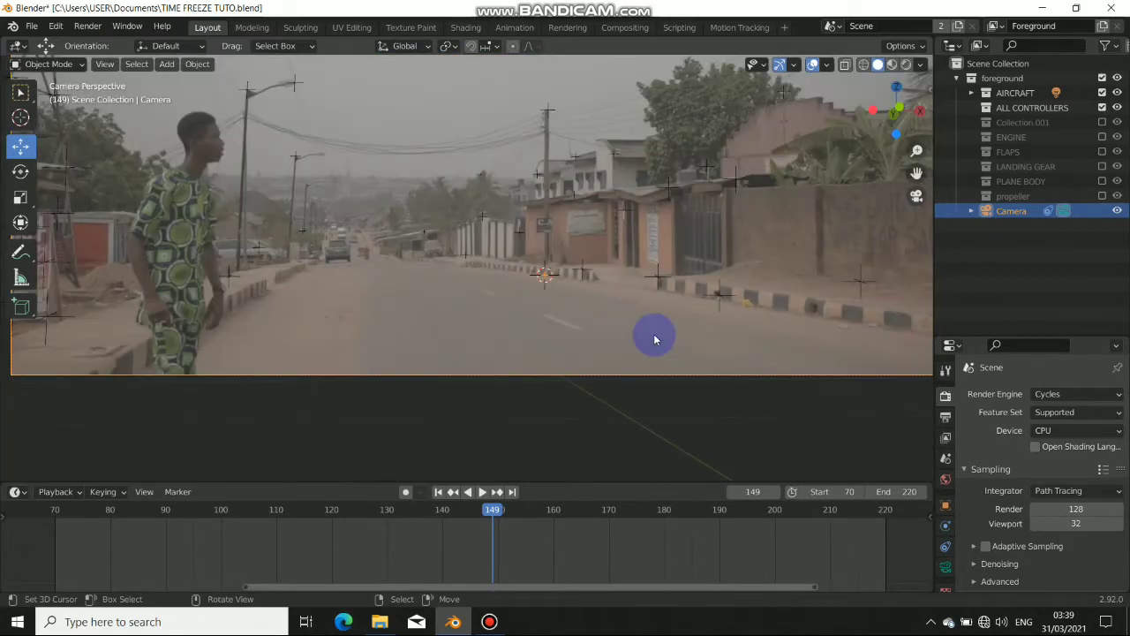
pyautogui.hotkey('shift', 'a')
pyautogui.moveTo(639, 311)
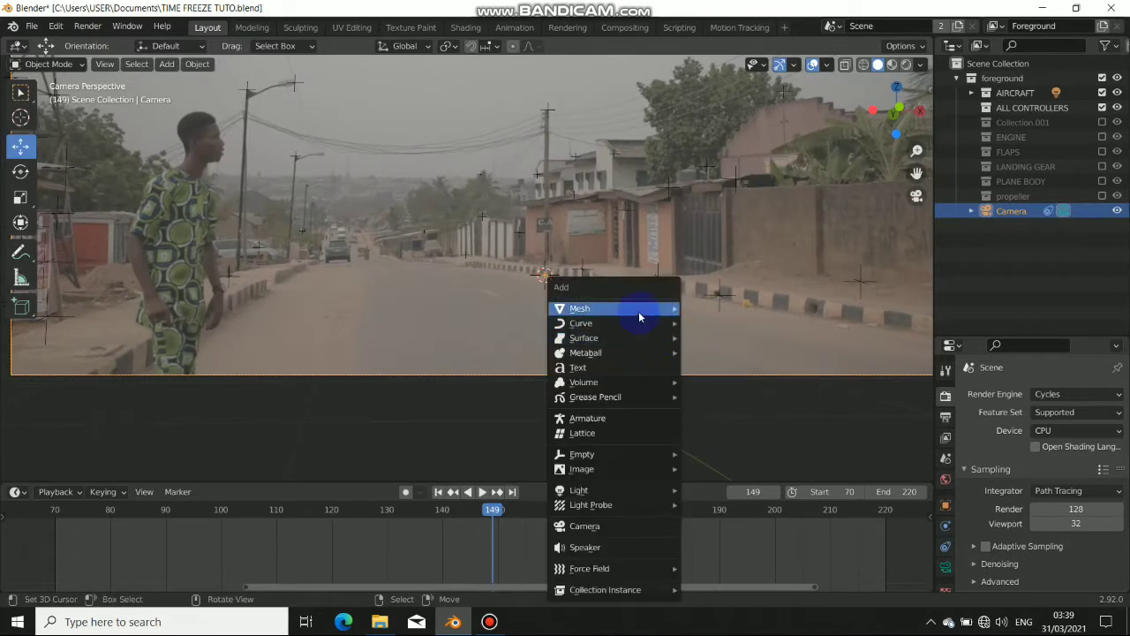
pyautogui.click(707, 309)
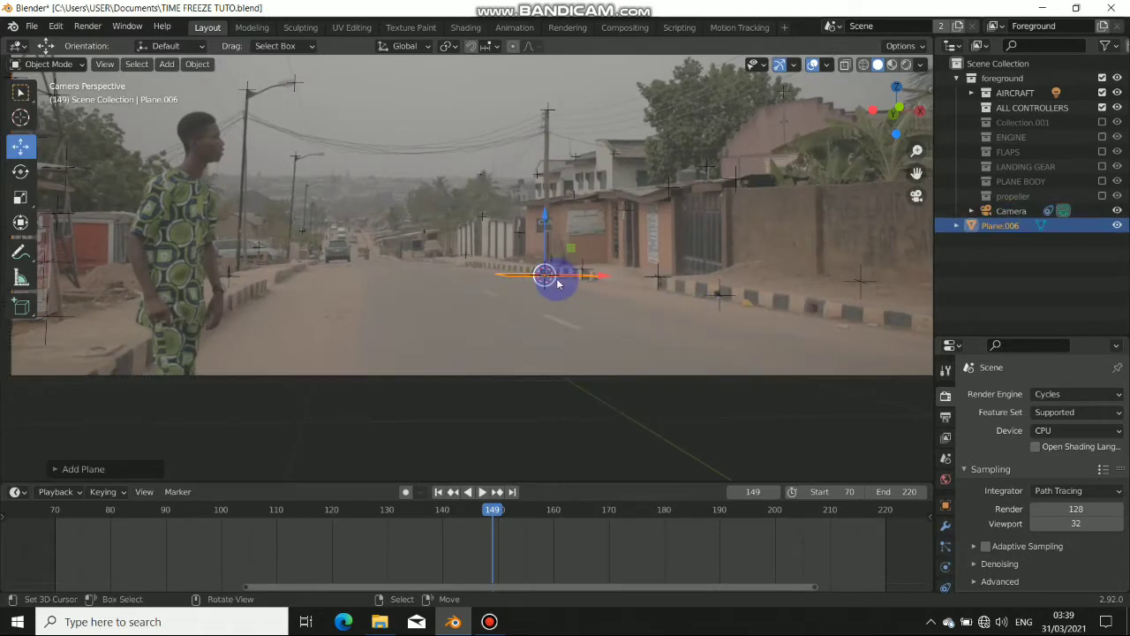
# - Play and scrub the footage through the camera to check the plane's tracking, stopping at frame 141
pyautogui.moveTo(557, 277); pyautogui.dragTo(501, 325, button='middle')
pyautogui.press('KP_0')
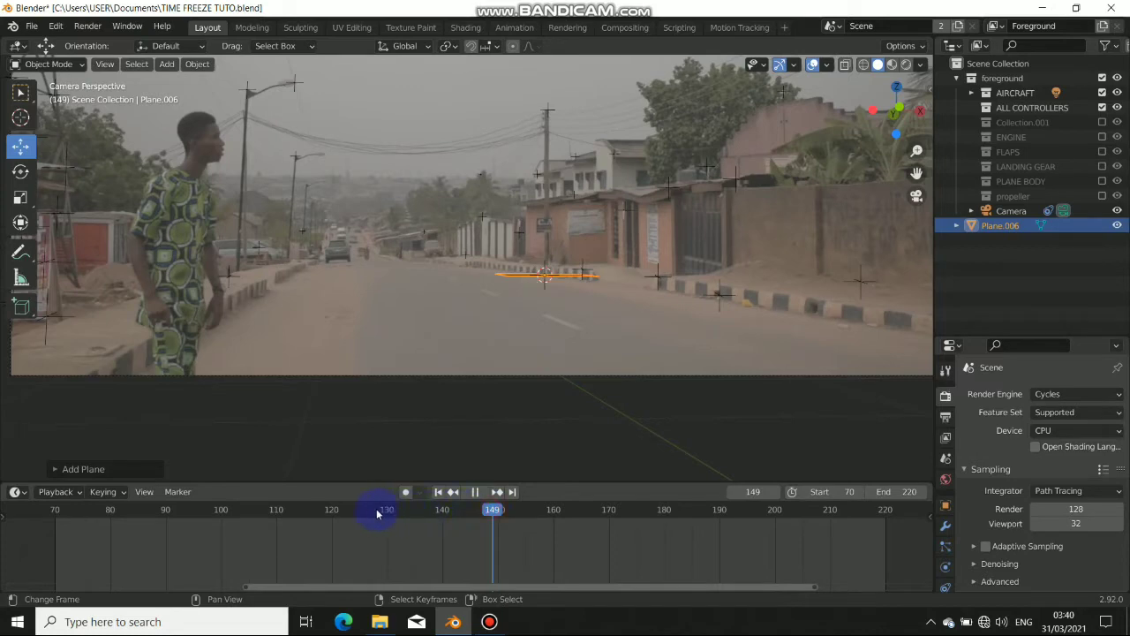
pyautogui.moveTo(377, 514); pyautogui.dragTo(493, 540)
pyautogui.click(716, 570)
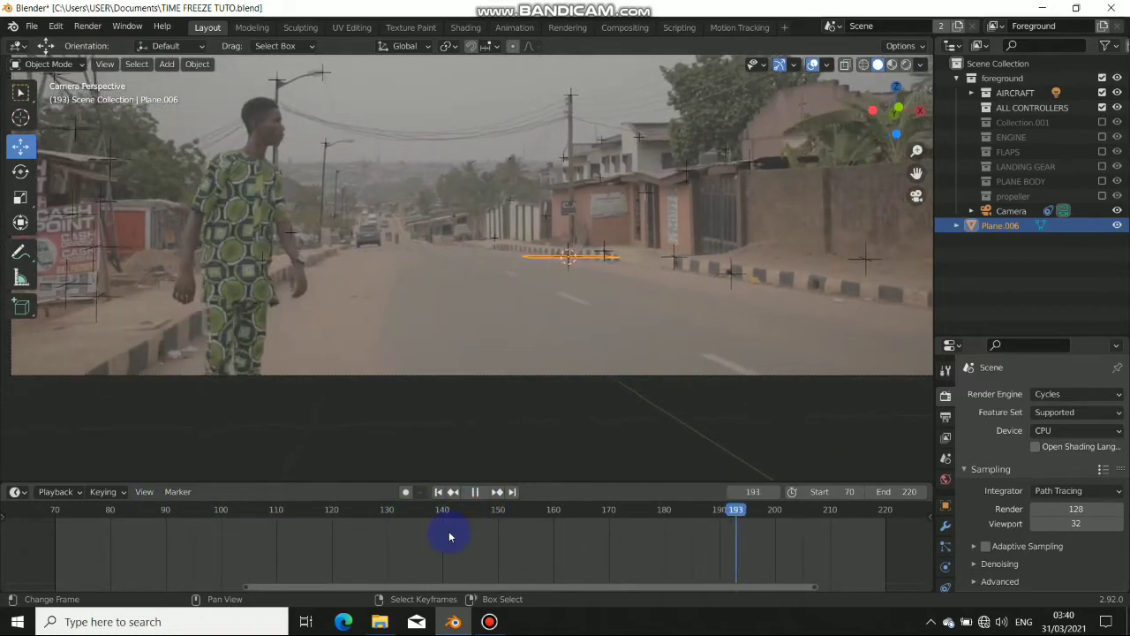
pyautogui.click(449, 535)
pyautogui.press('space')
# - In Edit Mode, extend the plane's left edge along the X axis to the left side of the road
pyautogui.scroll(6, 565, 305)
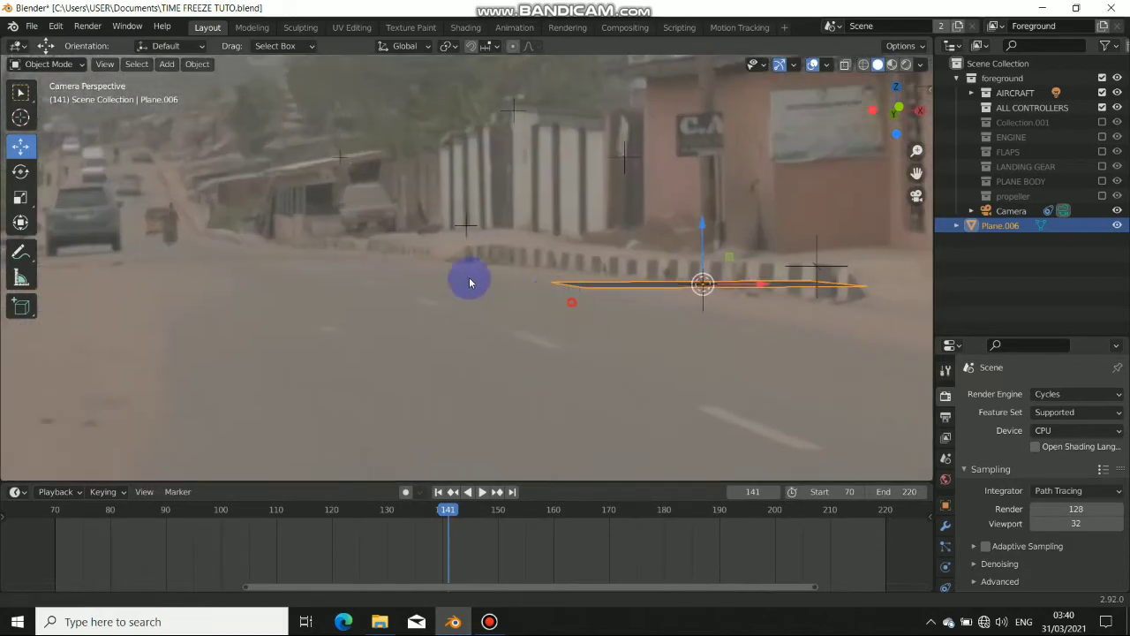
pyautogui.press('Tab')
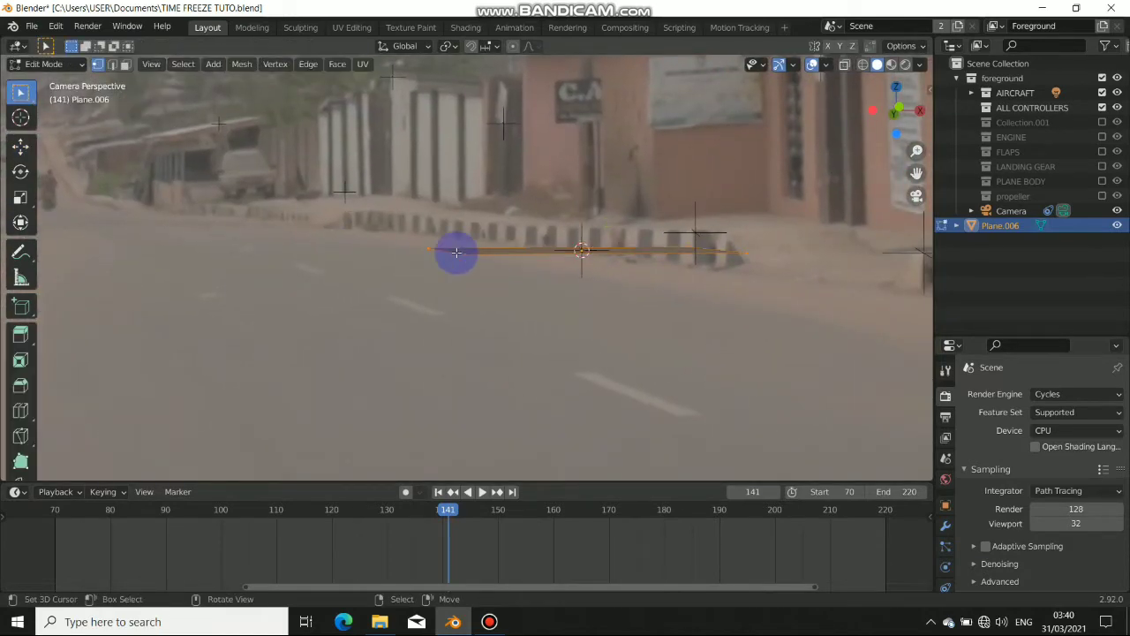
pyautogui.click(427, 249)
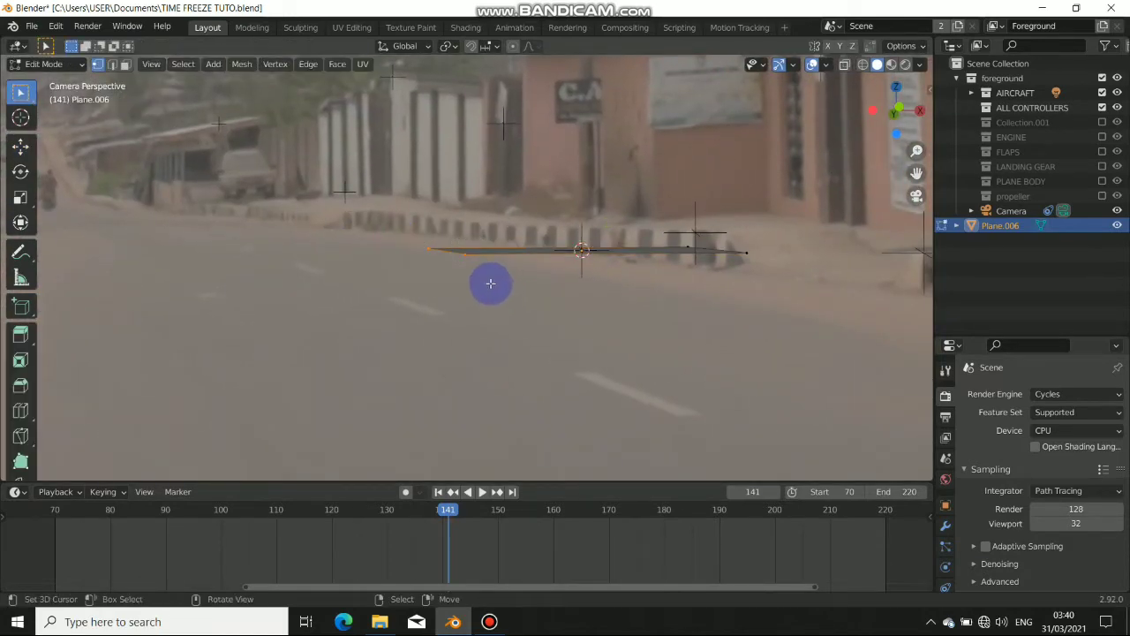
pyautogui.click(18, 152)
pyautogui.moveTo(507, 254); pyautogui.dragTo(229, 291)
pyautogui.scroll(-4, 272, 268)
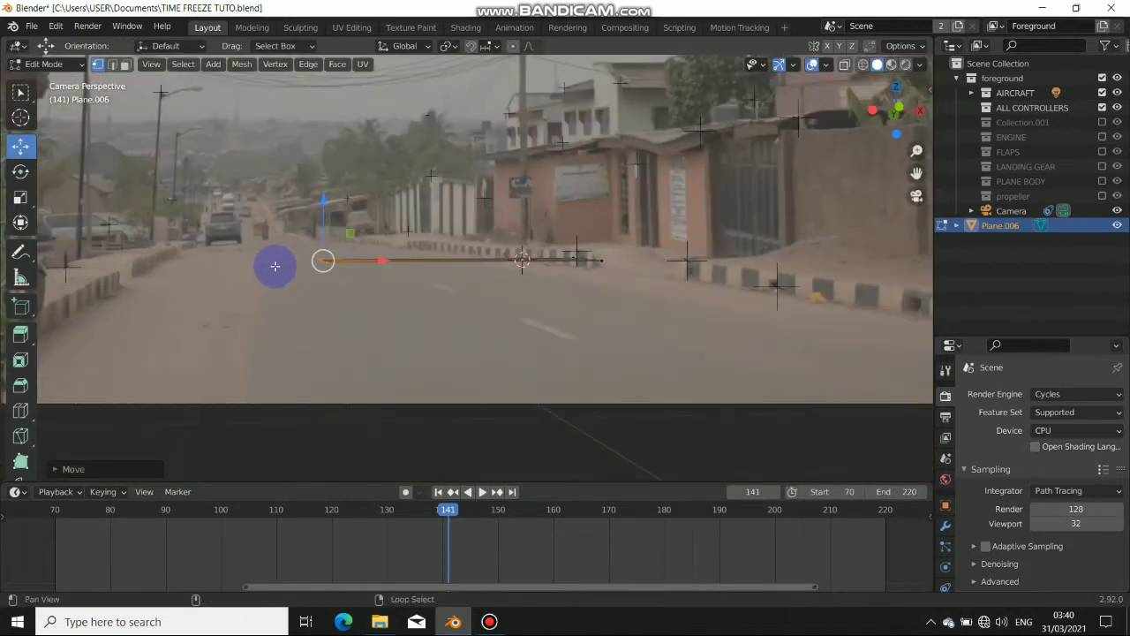
pyautogui.moveTo(388, 259); pyautogui.dragTo(223, 270)
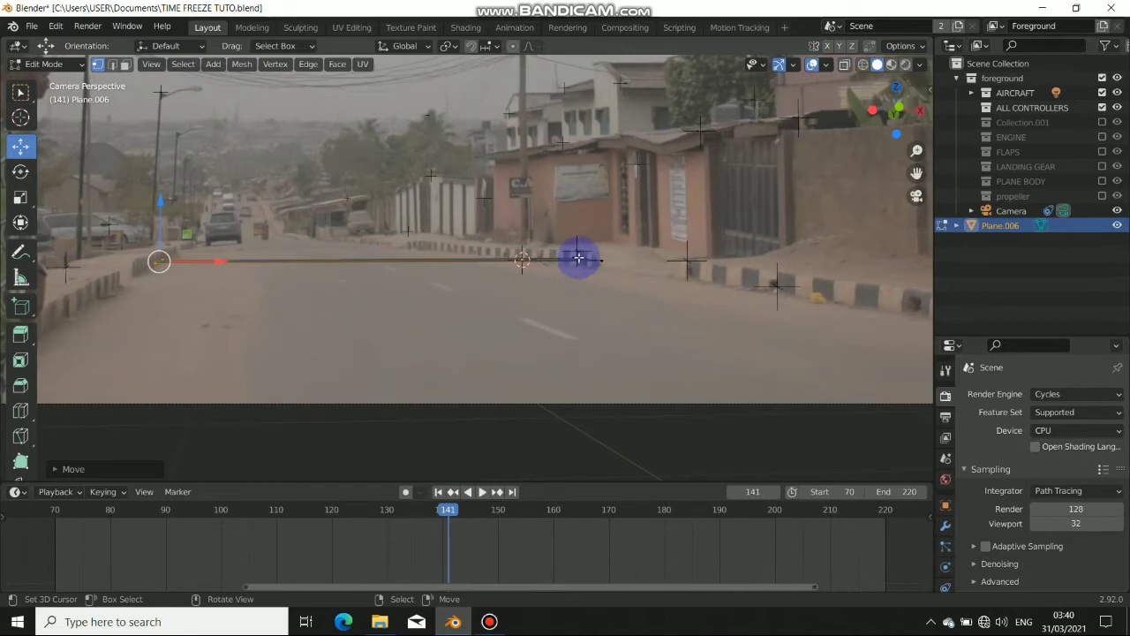
# - Move the plane's right edge inward along the X axis to just beyond the 3D cursor
pyautogui.press('g')
pyautogui.press('x')
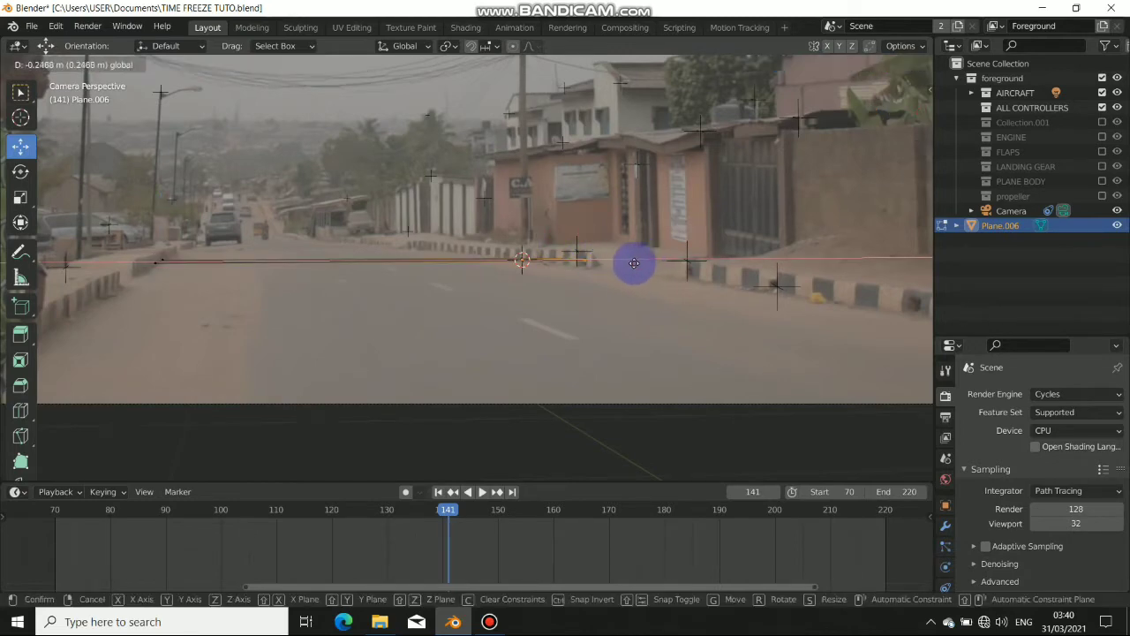
pyautogui.moveTo(607, 268); pyautogui.dragTo(606, 268)
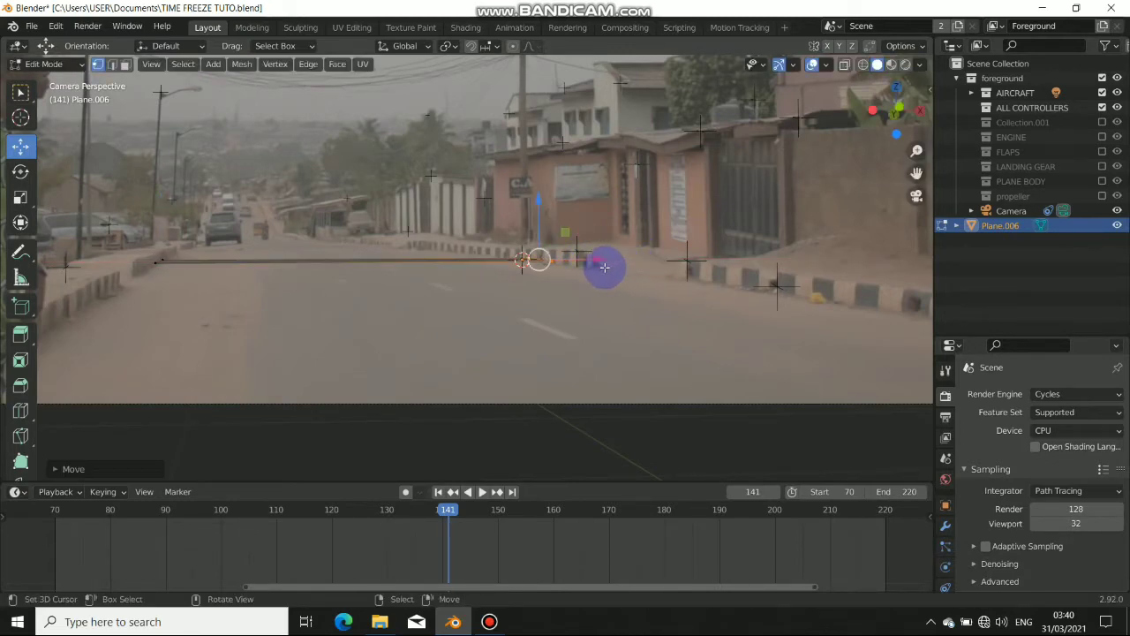
# - Extend the plane's right edge outward along X beyond the right kerb, and lower it slightly along Z
pyautogui.scroll(7, 575, 268)
pyautogui.keyDown('shift'); pyautogui.moveTo(593, 271); pyautogui.dragTo(553, 365, button='middle'); pyautogui.keyUp('shift')
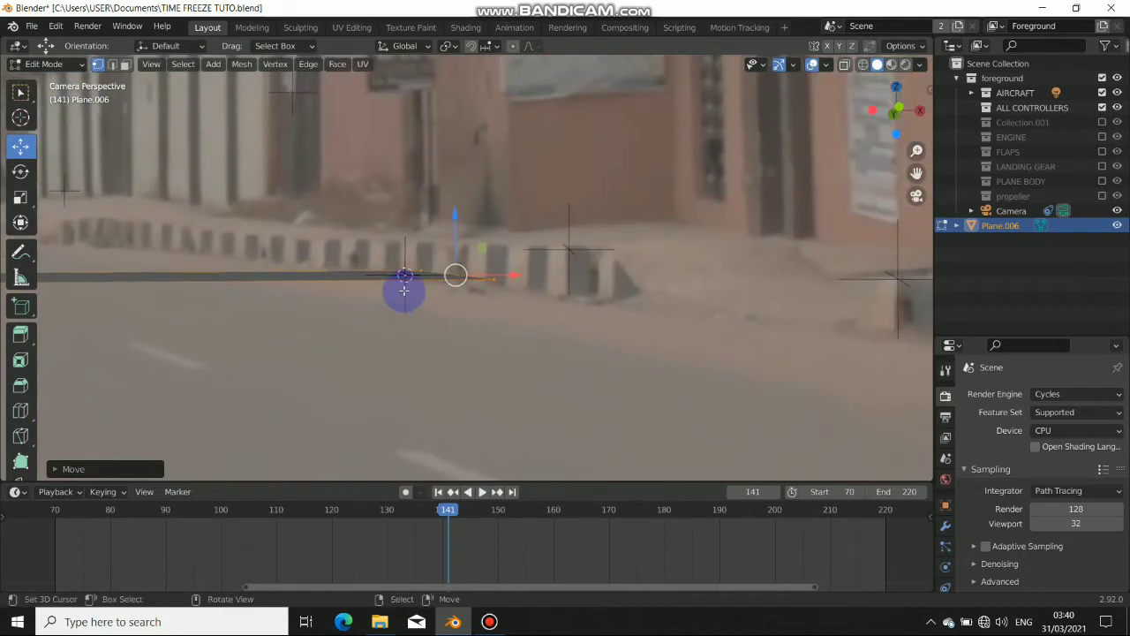
pyautogui.moveTo(554, 358); pyautogui.dragTo(595, 370)
pyautogui.press('KP_0')
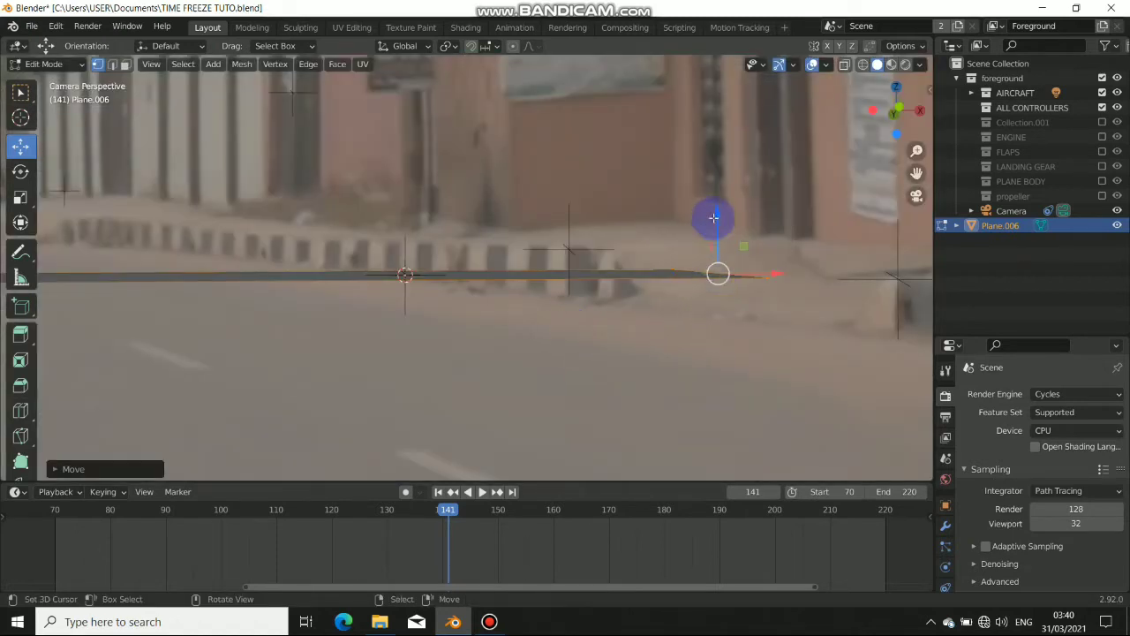
pyautogui.moveTo(715, 219); pyautogui.dragTo(555, 252)
pyautogui.moveTo(556, 252); pyautogui.dragTo(567, 365, button='middle')
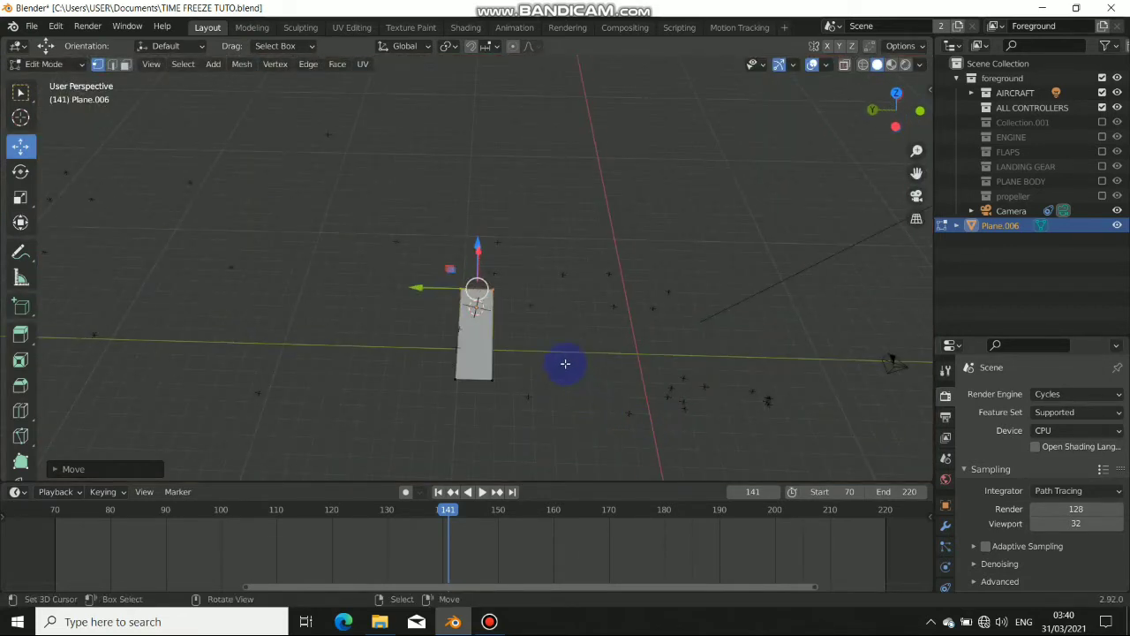
pyautogui.press('KP_0')
# - Compare the plane with the kerb marker and pull its right edge back along X to the 3D cursor
pyautogui.press('Tab')
pyautogui.hotkey('alt', 'a')
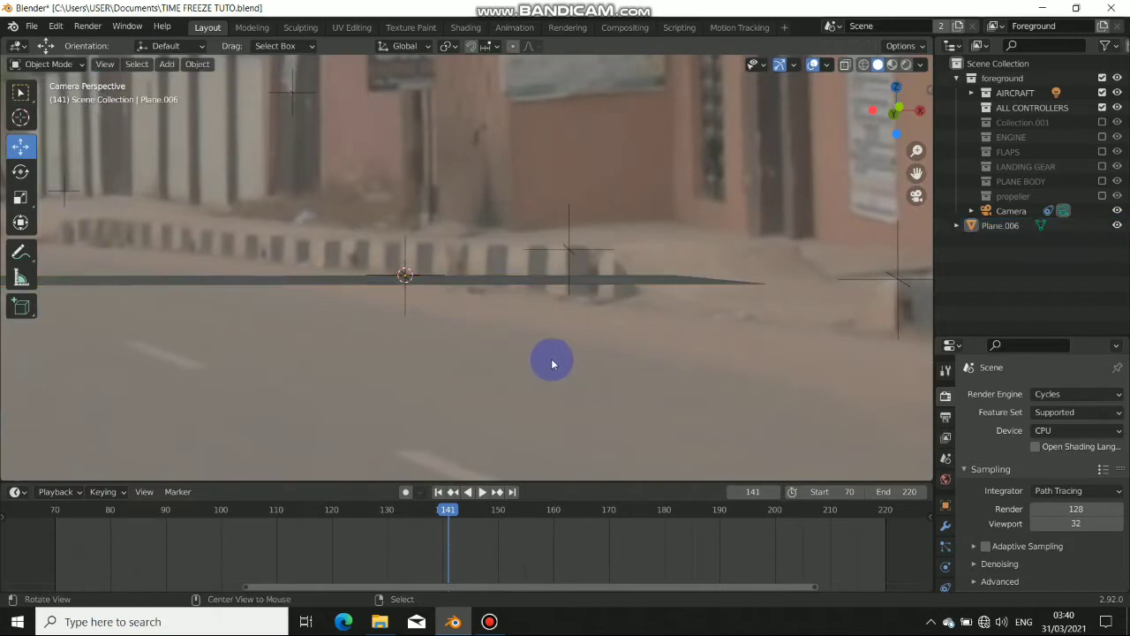
pyautogui.click(404, 270)
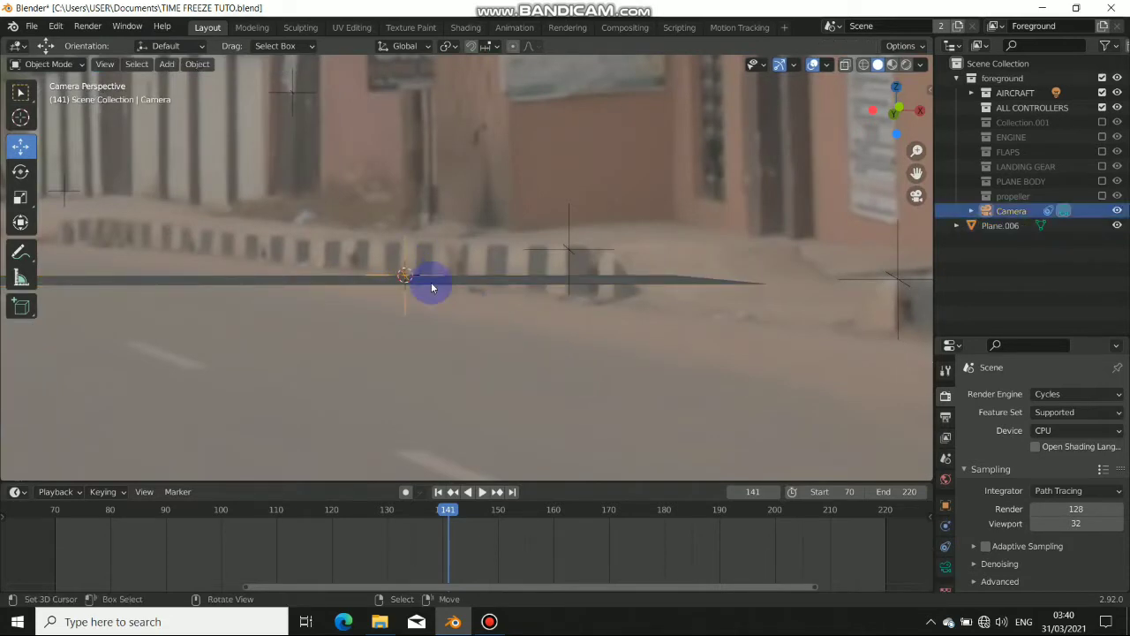
pyautogui.moveTo(431, 287); pyautogui.dragTo(473, 263, button='middle')
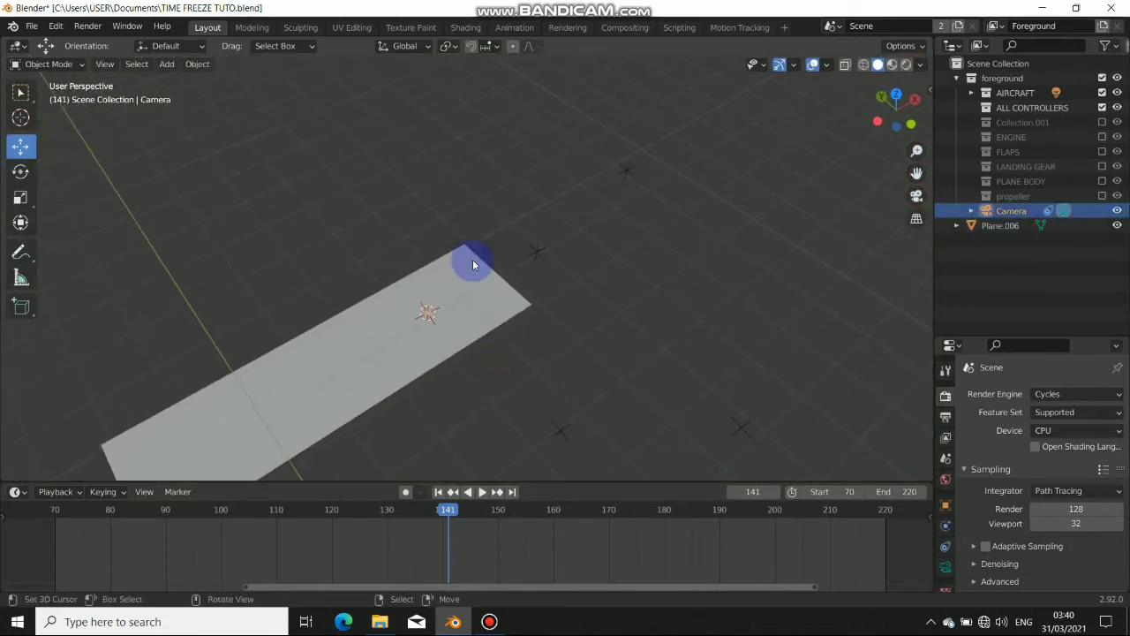
pyautogui.click(486, 267)
pyautogui.press('Tab')
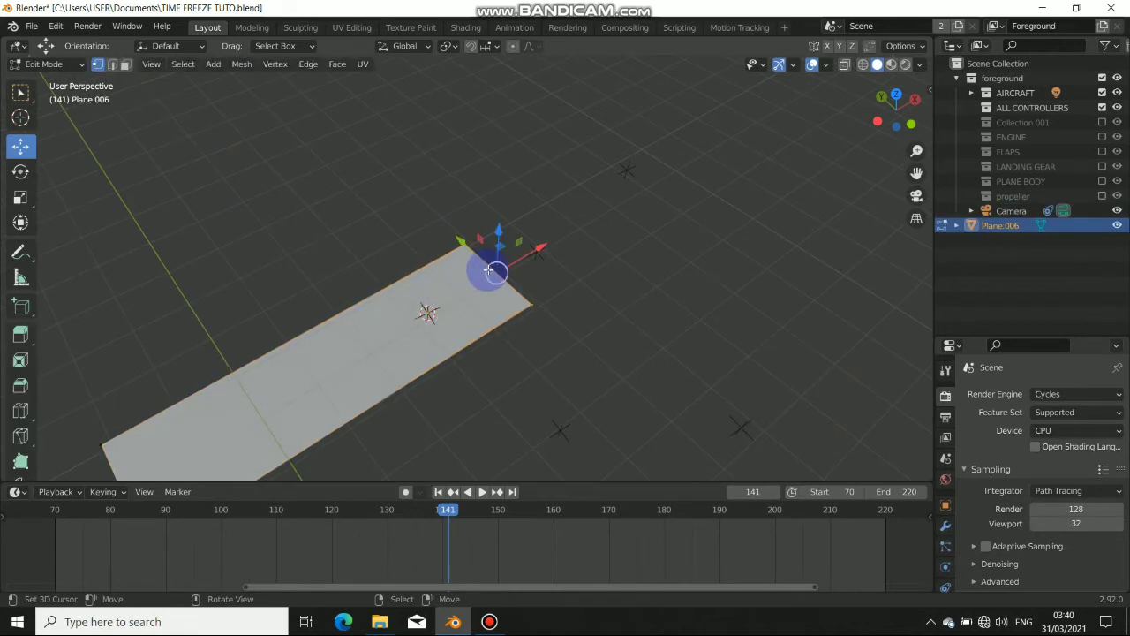
pyautogui.moveTo(517, 257); pyautogui.dragTo(465, 273)
pyautogui.press('KP_0')
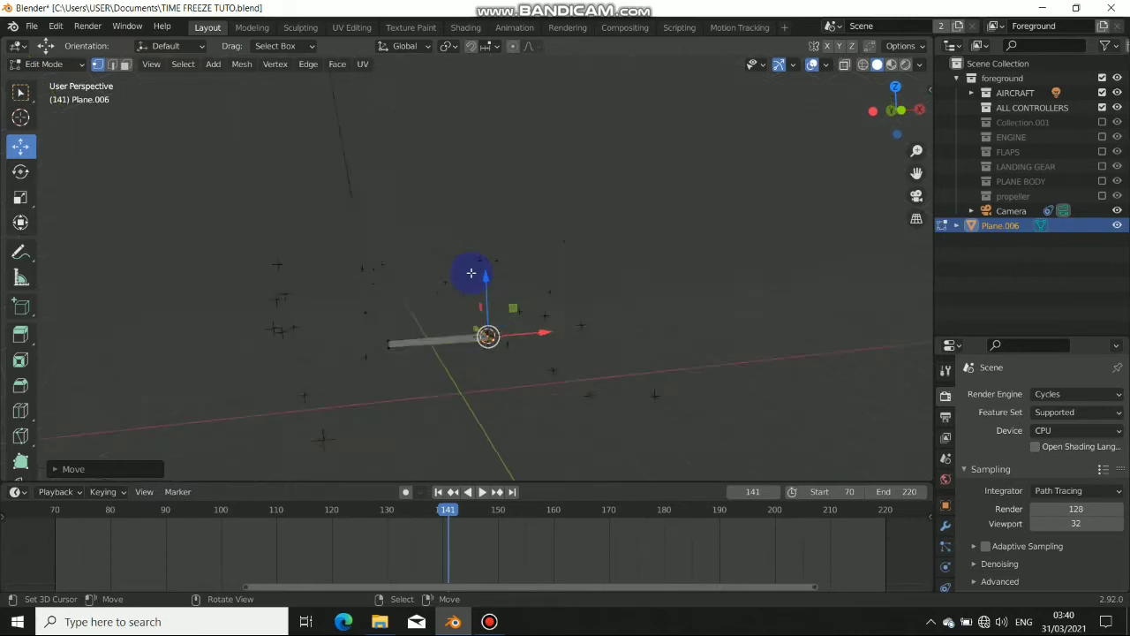
# - In edge select mode, move the plane's near long edge along the Y axis towards the camera to cover more road
pyautogui.keyDown('ctrl'); pyautogui.keyDown('alt'); pyautogui.moveTo(355, 295); pyautogui.dragTo(240, 308); pyautogui.keyUp('alt'); pyautogui.keyUp('ctrl')
pyautogui.keyDown('shift'); pyautogui.moveTo(225, 303); pyautogui.dragTo(270, 282, button='middle'); pyautogui.keyUp('shift')
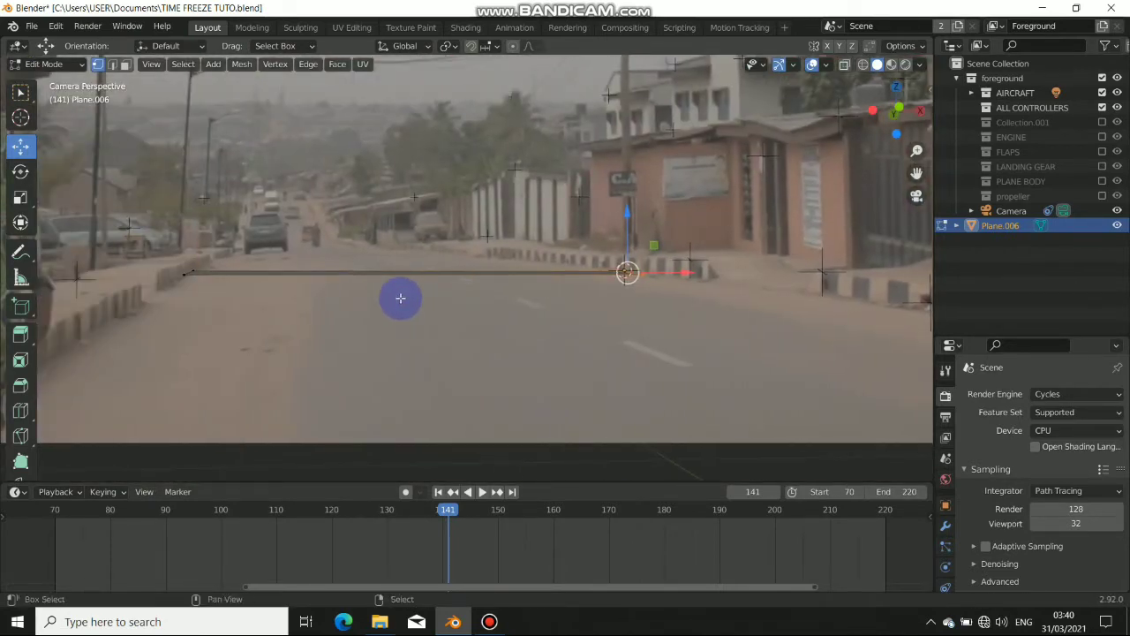
pyautogui.press('2')
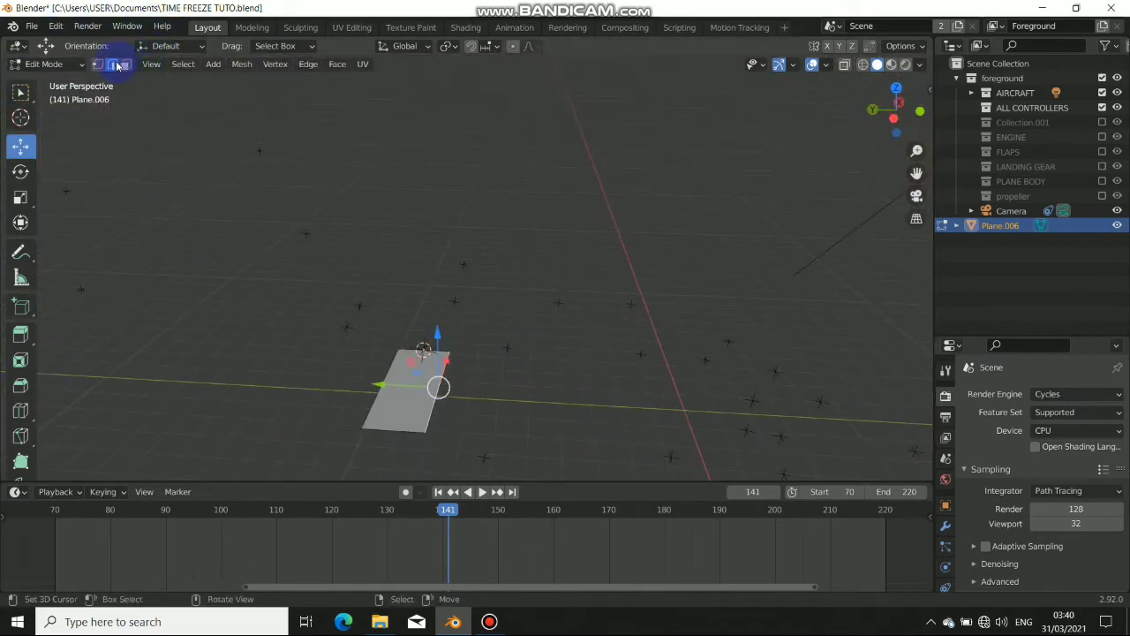
pyautogui.click(302, 310)
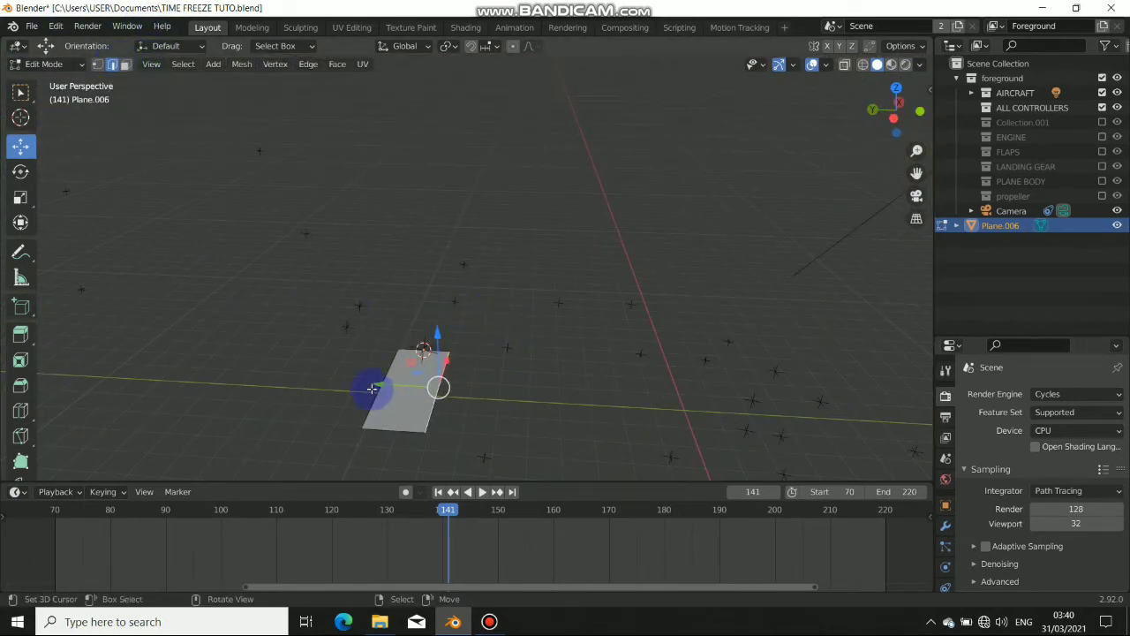
pyautogui.moveTo(372, 389); pyautogui.dragTo(654, 431)
pyautogui.press('KP_0')
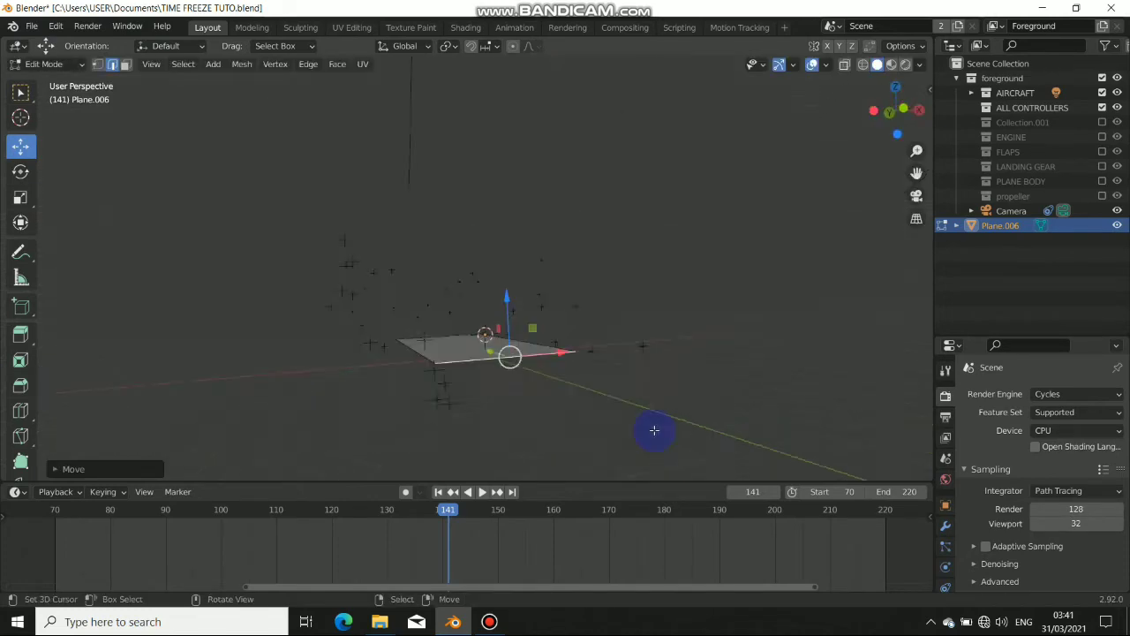
pyautogui.press('KP_0')
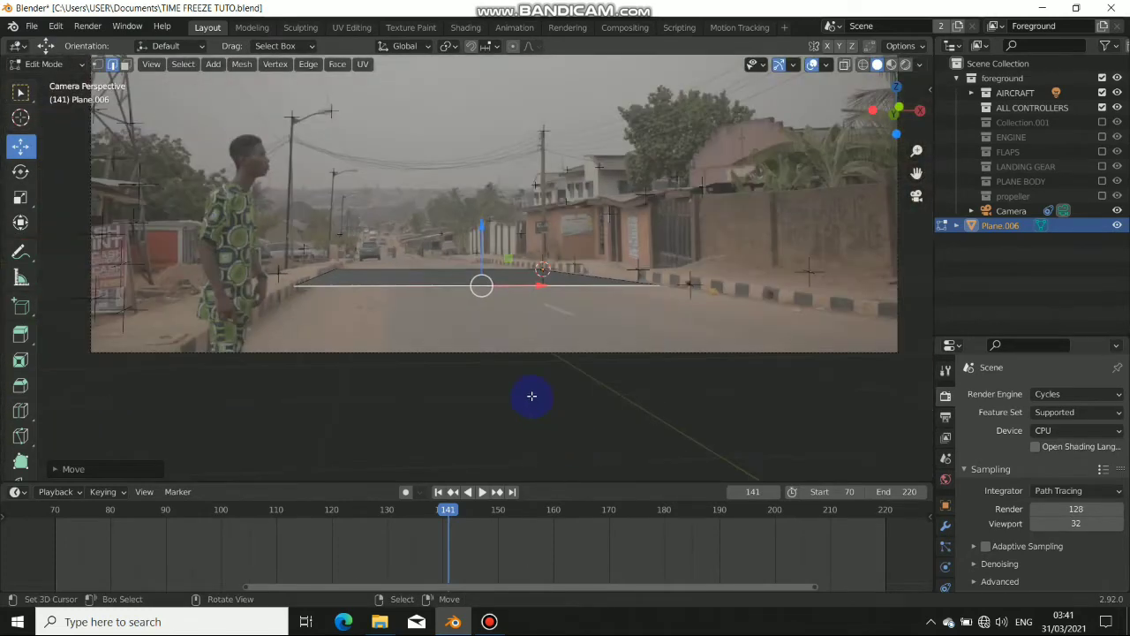
# - Extend the plane's near edge along the Y axis past the lower border of the camera frame, close to the camera
pyautogui.moveTo(530, 396); pyautogui.dragTo(647, 391, button='middle')
pyautogui.moveTo(629, 367); pyautogui.dragTo(773, 346)
pyautogui.press('KP_0')
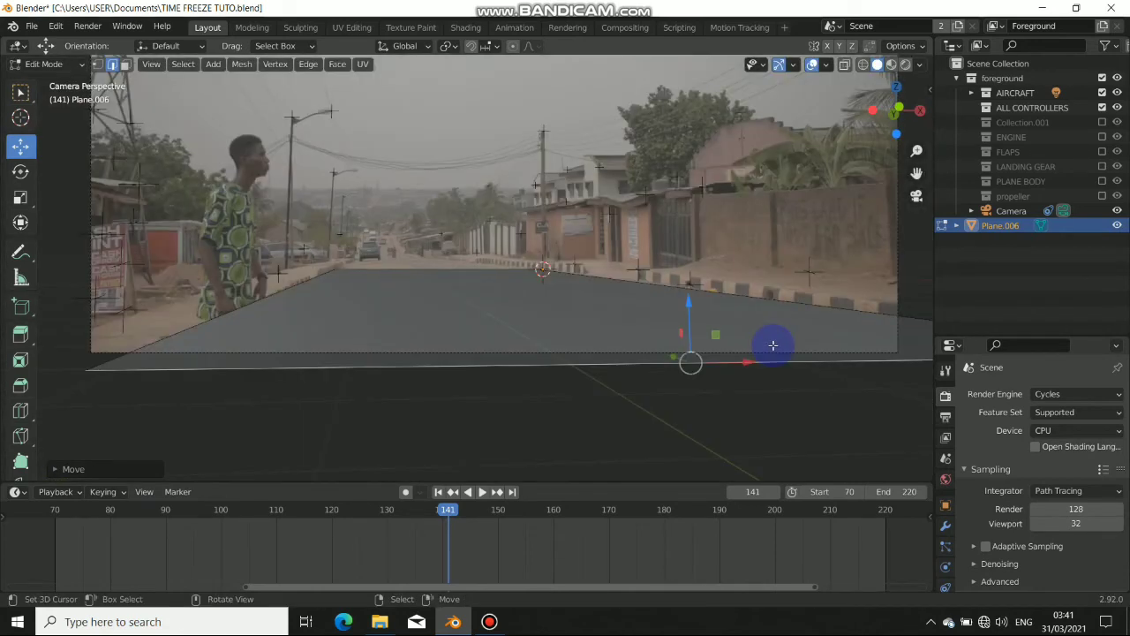
pyautogui.press('KP_0')
pyautogui.moveTo(712, 361); pyautogui.dragTo(502, 326, button='middle')
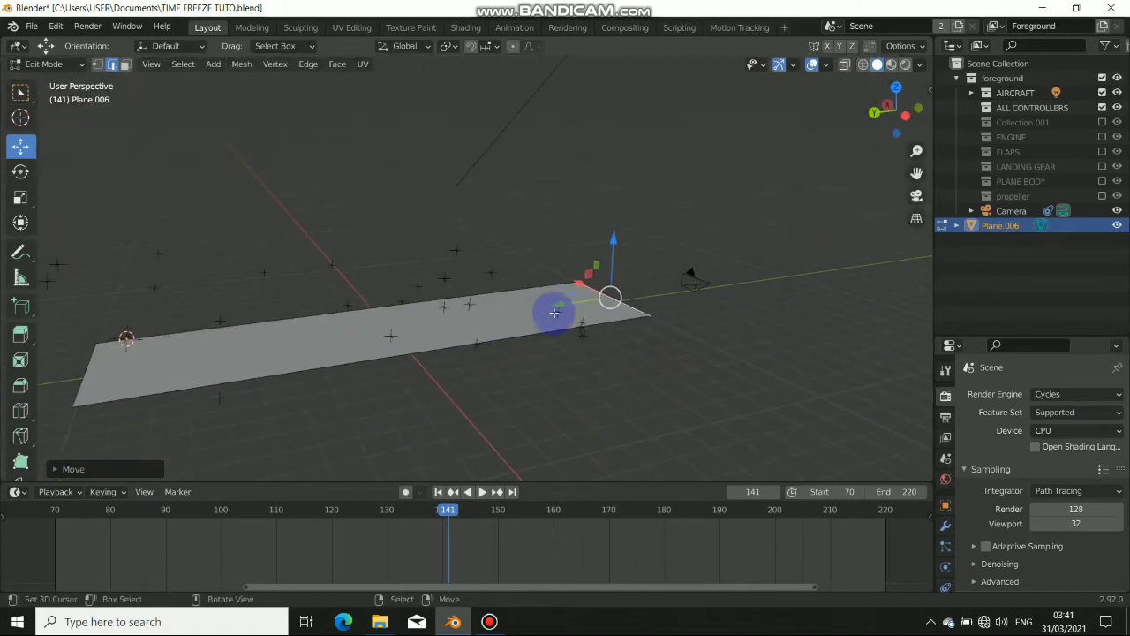
pyautogui.moveTo(554, 313); pyautogui.dragTo(608, 306)
pyautogui.press('KP_0')
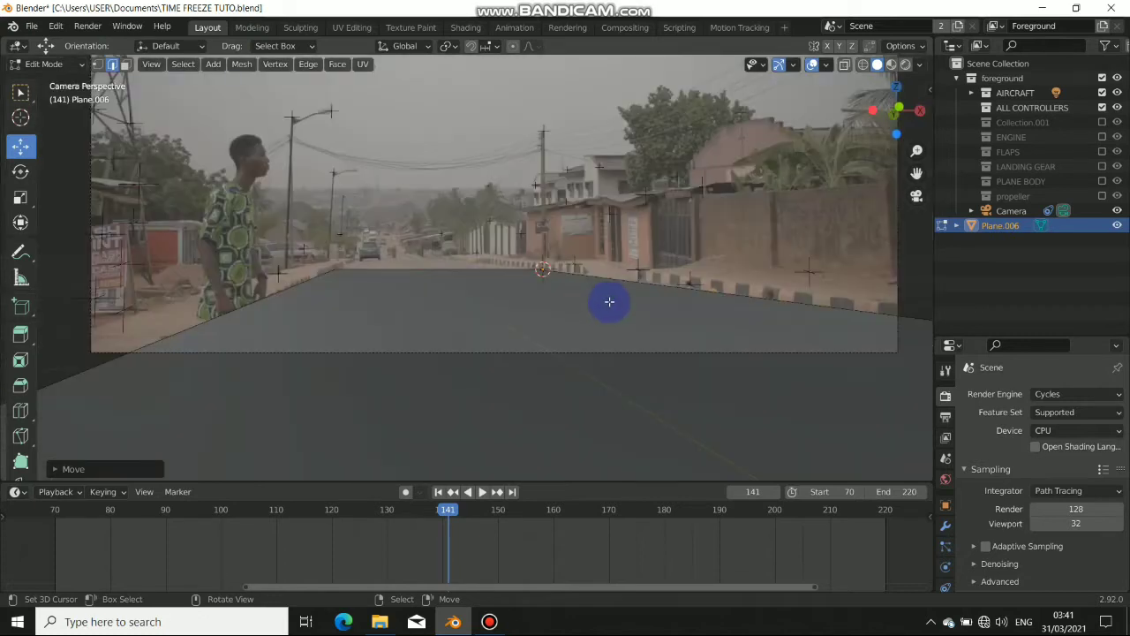
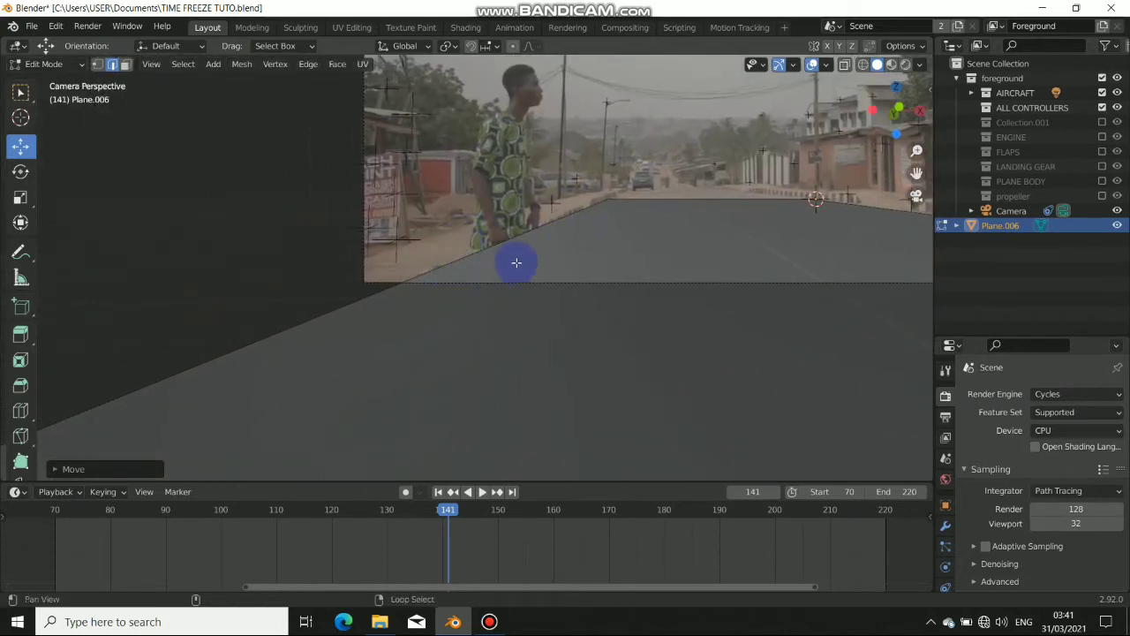
# - In vertex select mode, adjust the plane's near left corner so its left edge follows the left kerb
pyautogui.scroll(-4, 319, 299)
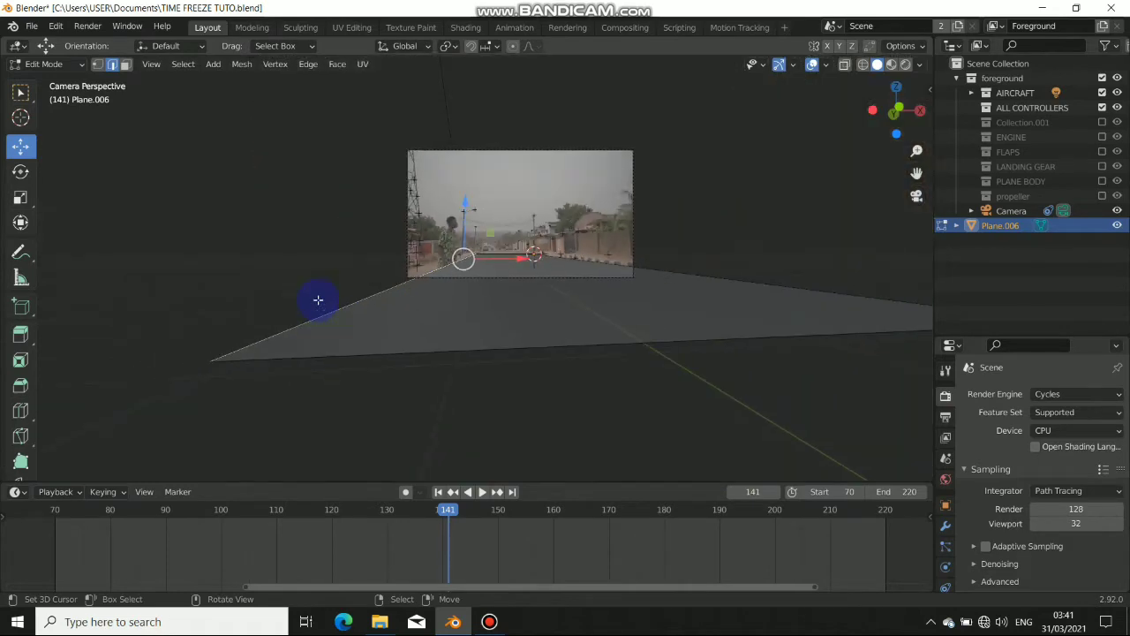
pyautogui.scroll(6, 377, 291)
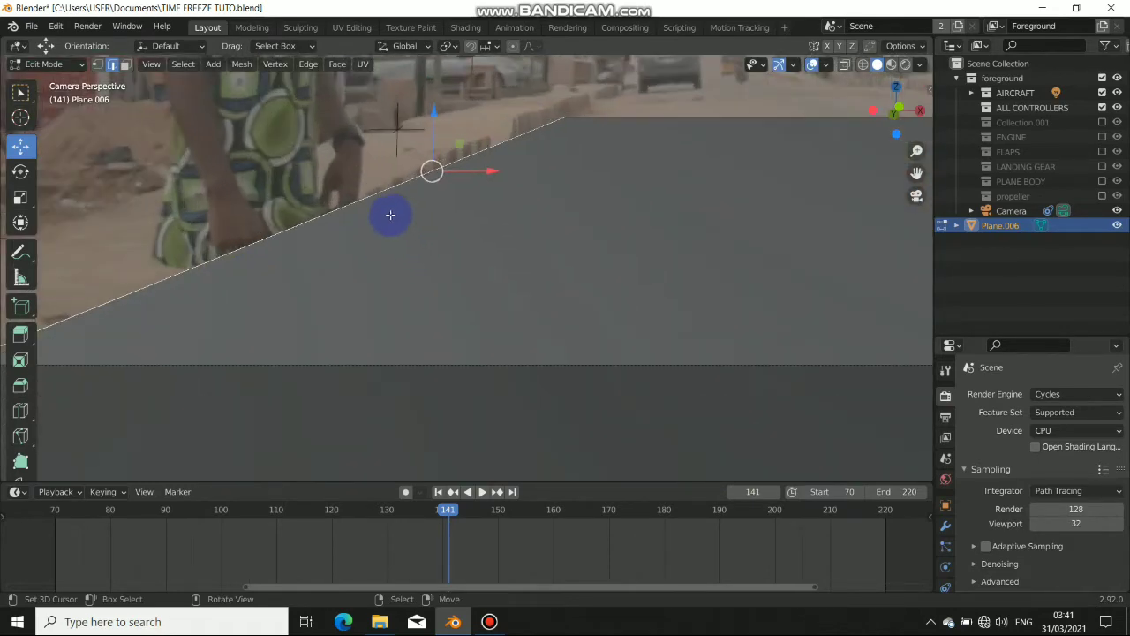
pyautogui.scroll(-5, 412, 192)
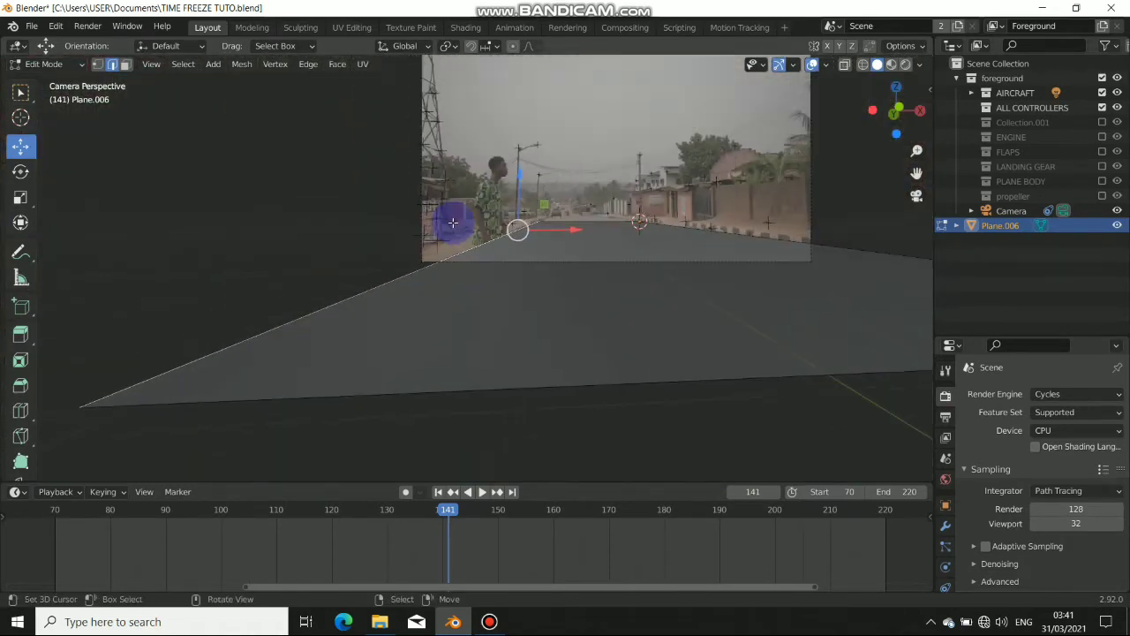
pyautogui.scroll(-1, 452, 222)
pyautogui.click(244, 357)
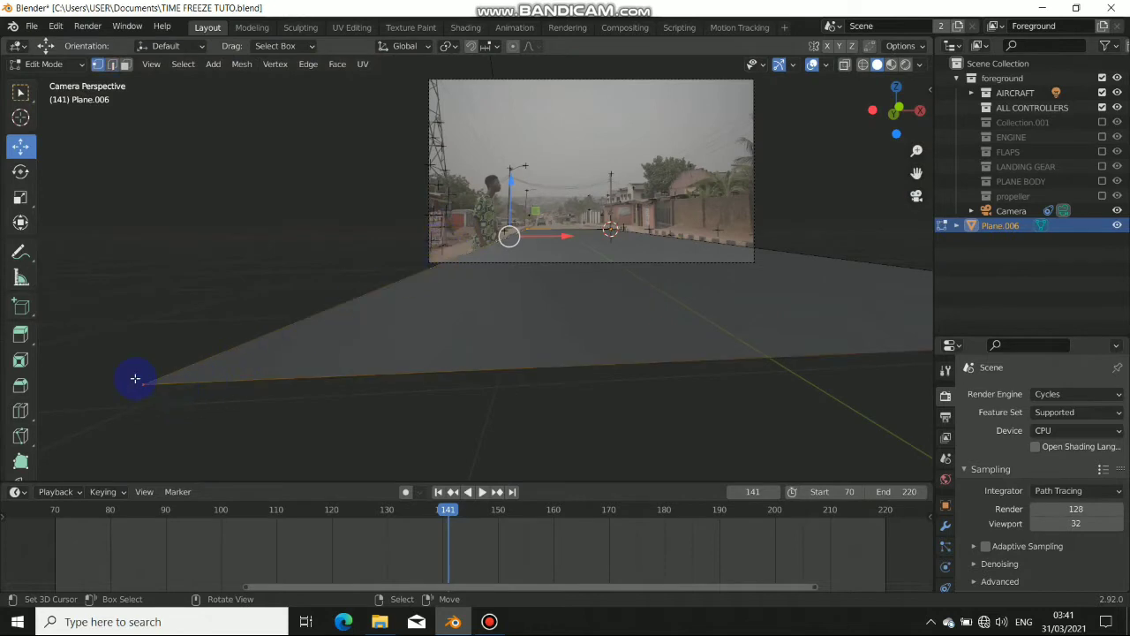
pyautogui.moveTo(157, 333); pyautogui.dragTo(171, 387)
pyautogui.scroll(6, 622, 280)
pyautogui.keyDown('shift'); pyautogui.moveTo(623, 214); pyautogui.dragTo(58, 451, button='middle'); pyautogui.keyUp('shift')
pyautogui.moveTo(143, 429); pyautogui.dragTo(230, 313)
# - In edge select mode, extend the plane's far edge along the Y axis further down the road
pyautogui.keyDown('shift'); pyautogui.moveTo(280, 359); pyautogui.dragTo(530, 368, button='middle'); pyautogui.keyUp('shift')
pyautogui.scroll(-7, 271, 381)
pyautogui.keyDown('shift'); pyautogui.moveTo(270, 381); pyautogui.dragTo(371, 379, button='middle'); pyautogui.keyUp('shift')
pyautogui.scroll(6, 459, 318)
pyautogui.moveTo(460, 318)
pyautogui.keyDown('shift'); pyautogui.mouseDown(button='middle')
pyautogui.moveTo(360, 268)
pyautogui.moveTo(441, 323)
pyautogui.moveTo(465, 325)
pyautogui.mouseUp(button='middle'); pyautogui.keyUp('shift')
pyautogui.press('2')
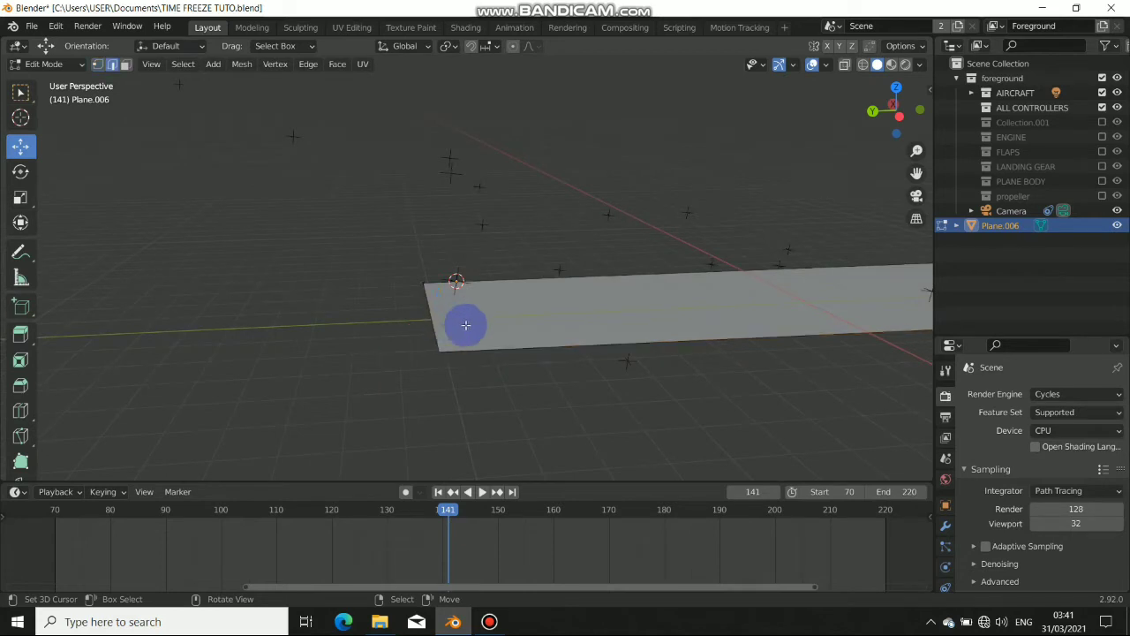
pyautogui.moveTo(370, 313); pyautogui.dragTo(227, 321)
pyautogui.press('KP_0')
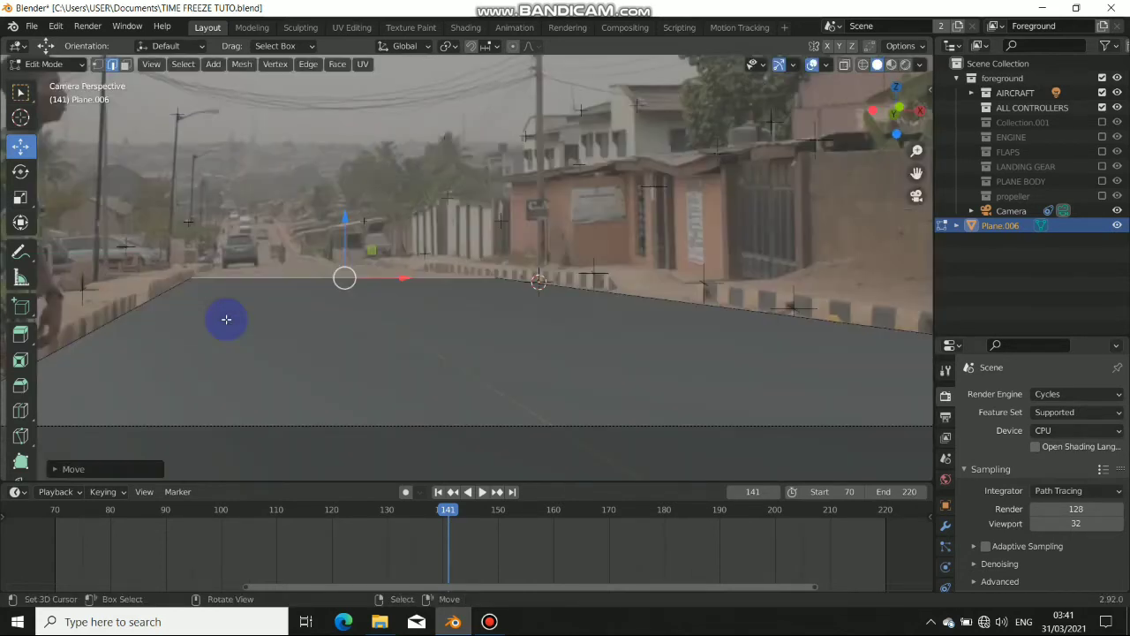
pyautogui.moveTo(226, 318); pyautogui.dragTo(430, 339, button='middle')
pyautogui.moveTo(430, 338); pyautogui.dragTo(270, 336)
pyautogui.press('KP_0')
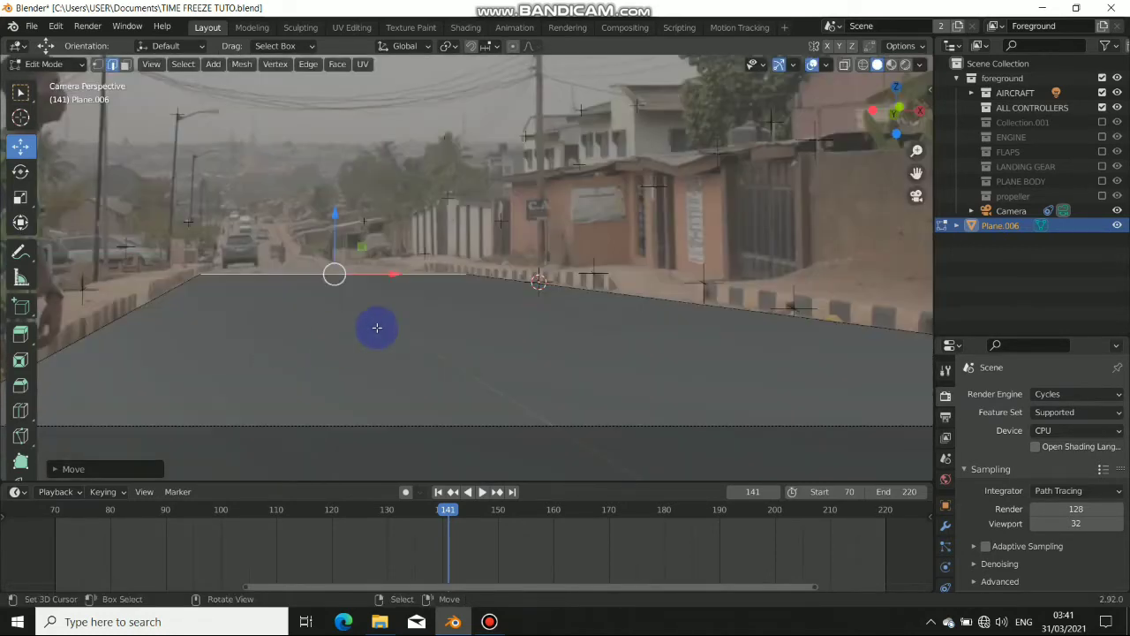
# - Compare the far edge with the distant kerb and nudge it slightly further along the Y axis
pyautogui.scroll(3, 444, 283)
pyautogui.scroll(3, 445, 283)
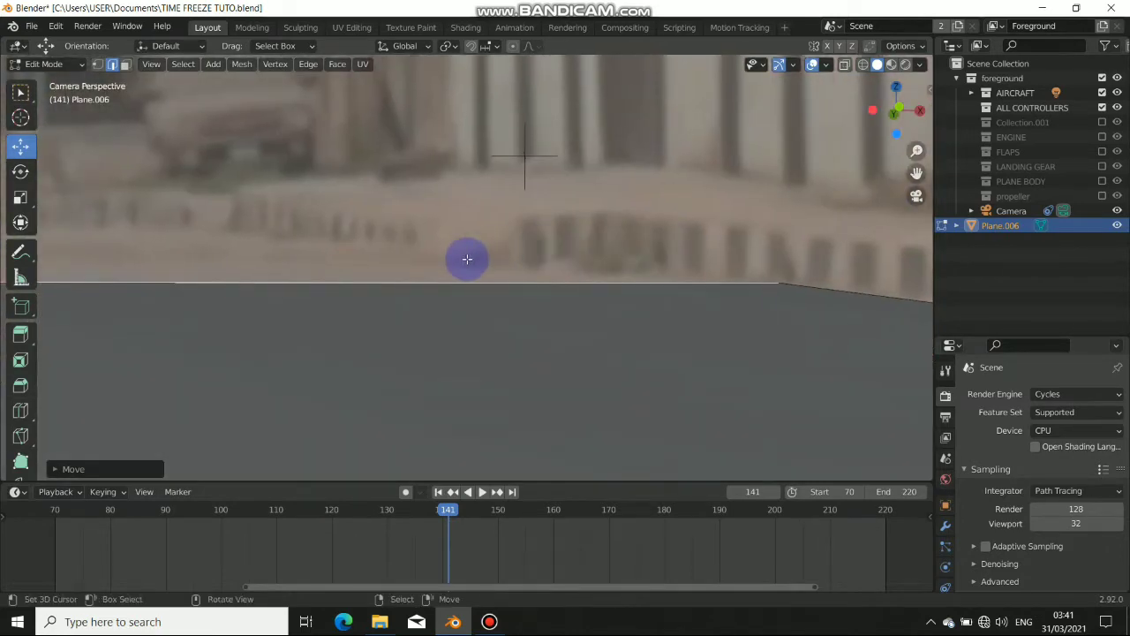
pyautogui.moveTo(398, 336); pyautogui.dragTo(530, 337, button='middle')
pyautogui.moveTo(366, 344); pyautogui.dragTo(341, 346)
pyautogui.press('KP_0')
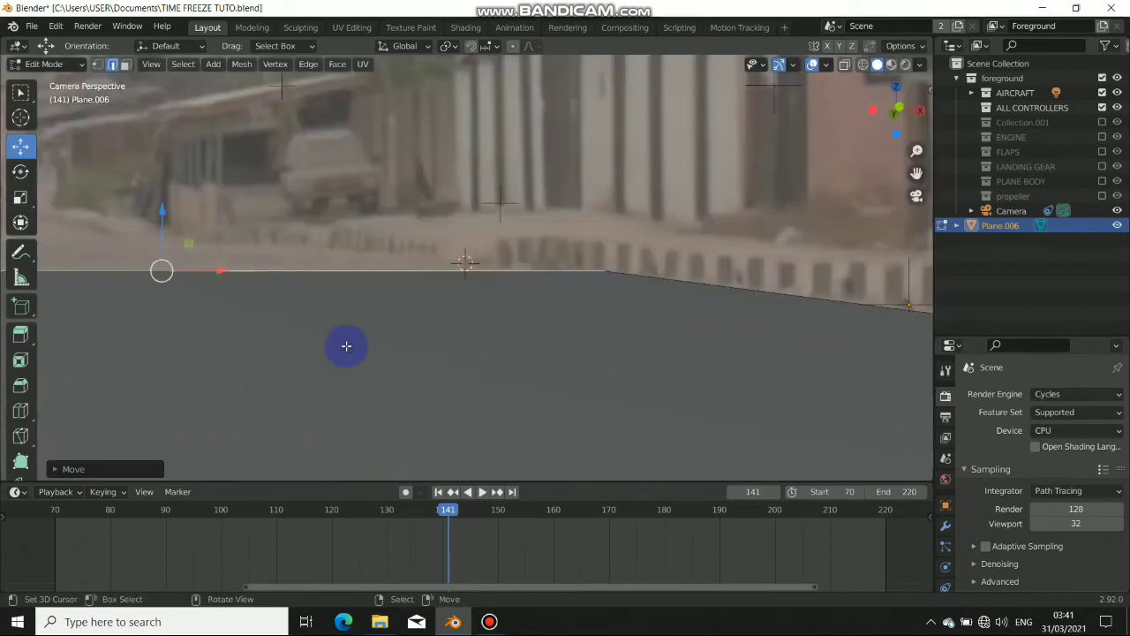
pyautogui.scroll(-3, 354, 335)
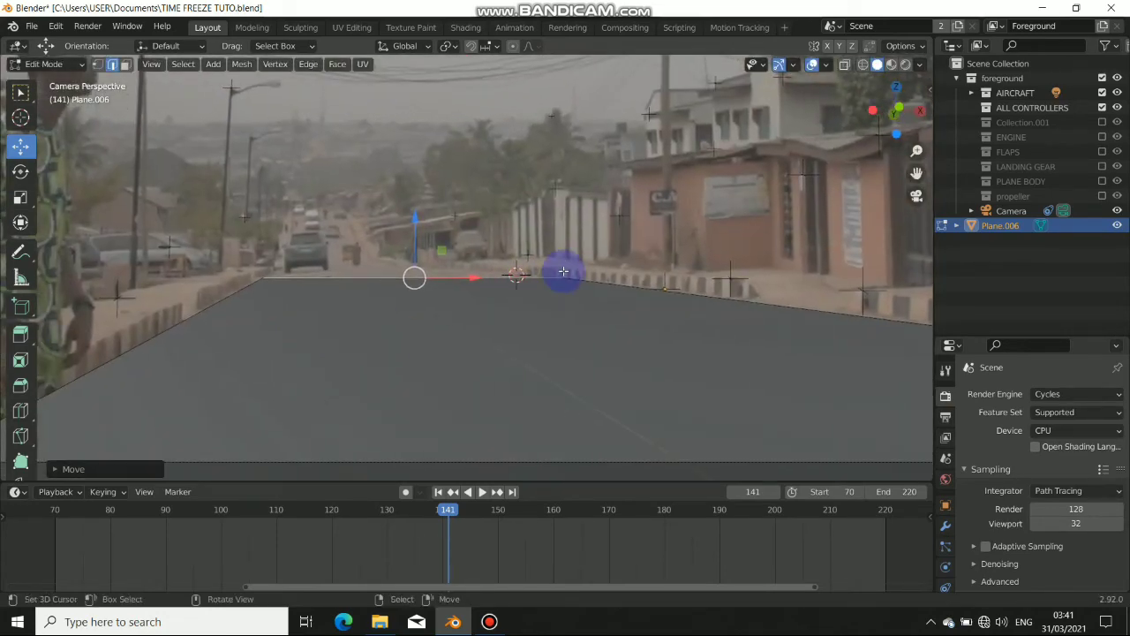
# - In vertex select mode, move the far right corner inward along X and slightly up, and shift the far left corner slightly along X
pyautogui.click(568, 277)
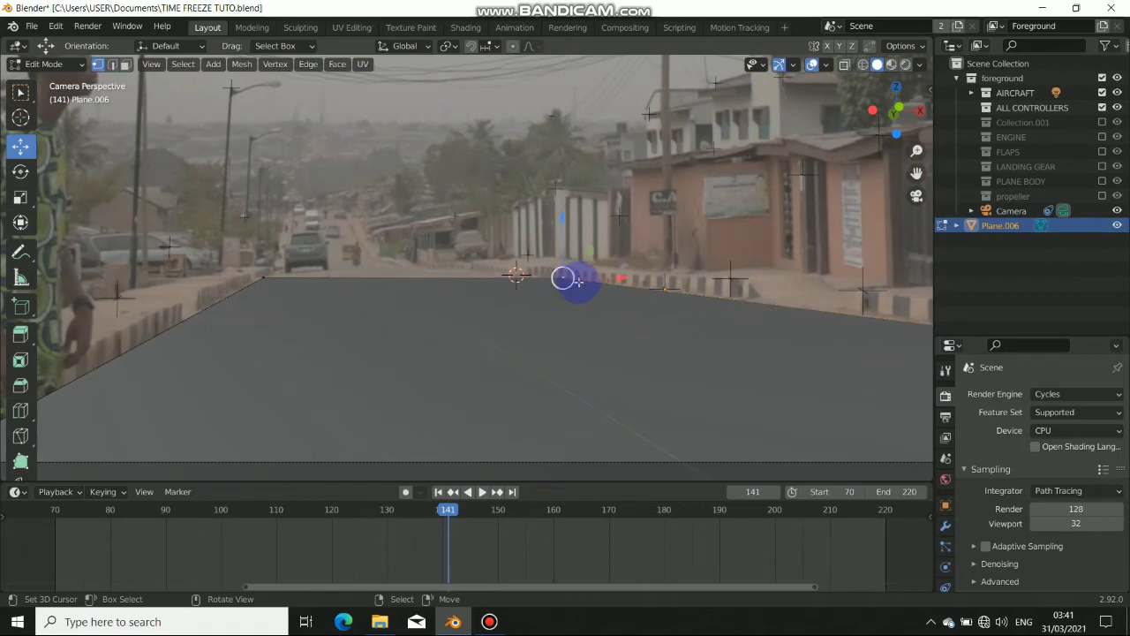
pyautogui.moveTo(619, 276); pyautogui.dragTo(549, 221)
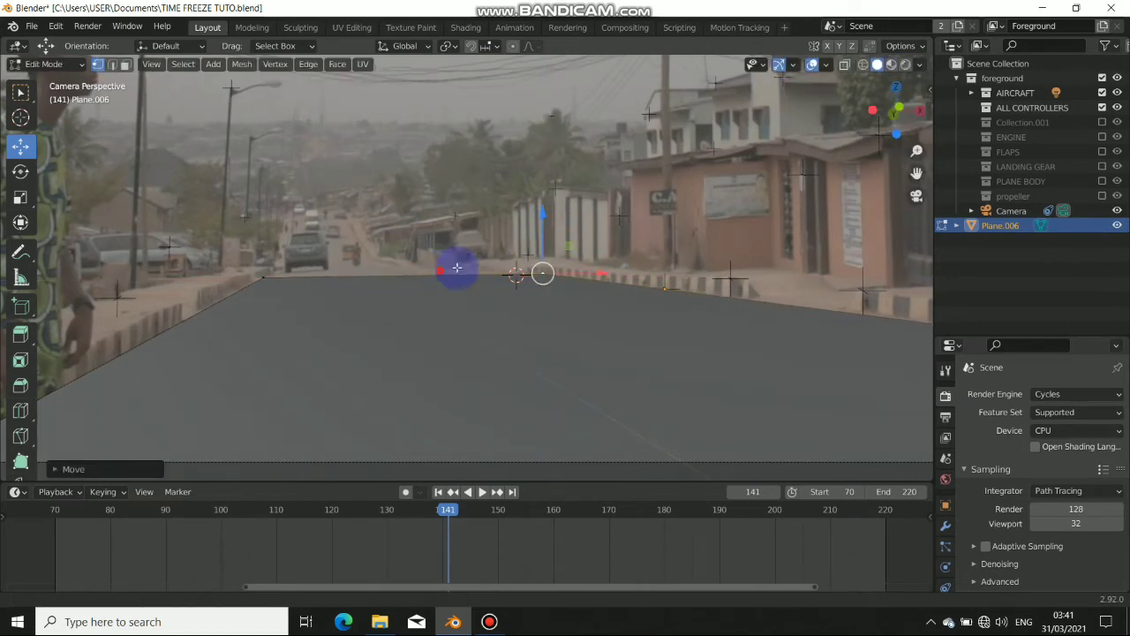
pyautogui.keyDown('shift'); pyautogui.moveTo(457, 268); pyautogui.dragTo(501, 259, button='middle'); pyautogui.keyUp('shift')
pyautogui.press('g')
pyautogui.press('x')
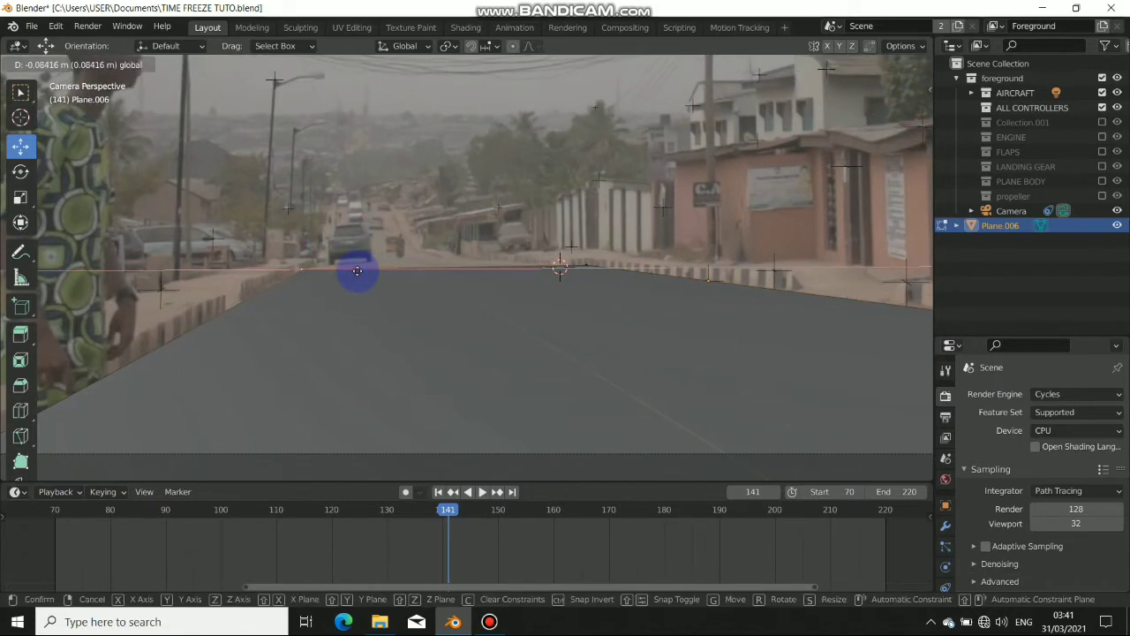
pyautogui.click(354, 271)
# - Scrub the timeline towards its end and back to frame 87 to check the plane against the footage
pyautogui.scroll(-2, 379, 268)
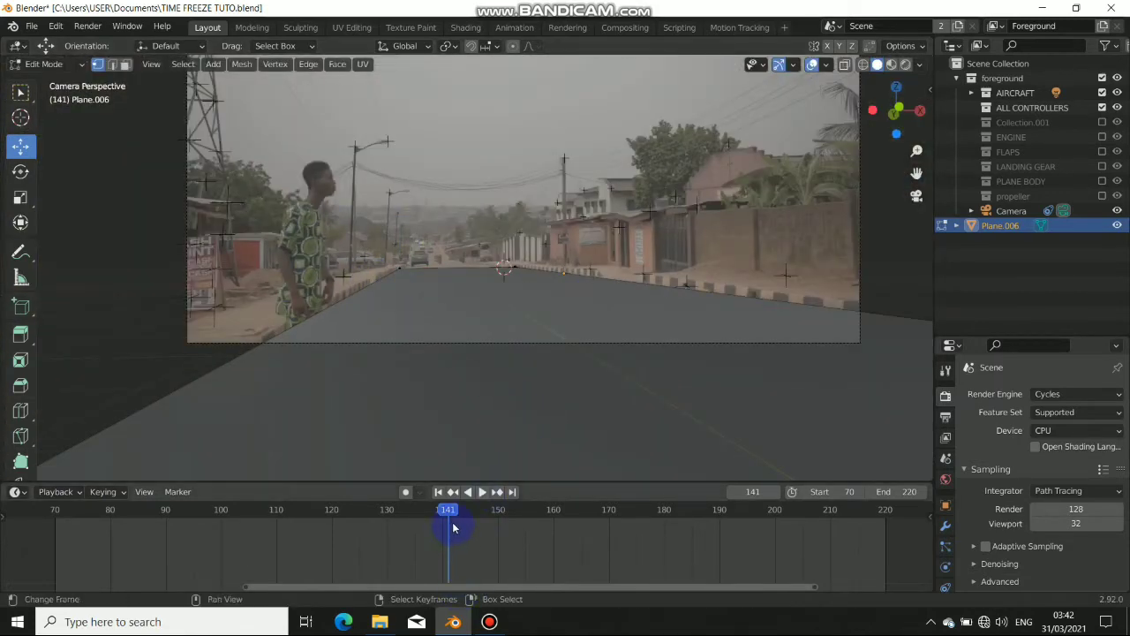
pyautogui.moveTo(453, 528); pyautogui.dragTo(827, 527)
pyautogui.moveTo(415, 532); pyautogui.dragTo(149, 538)
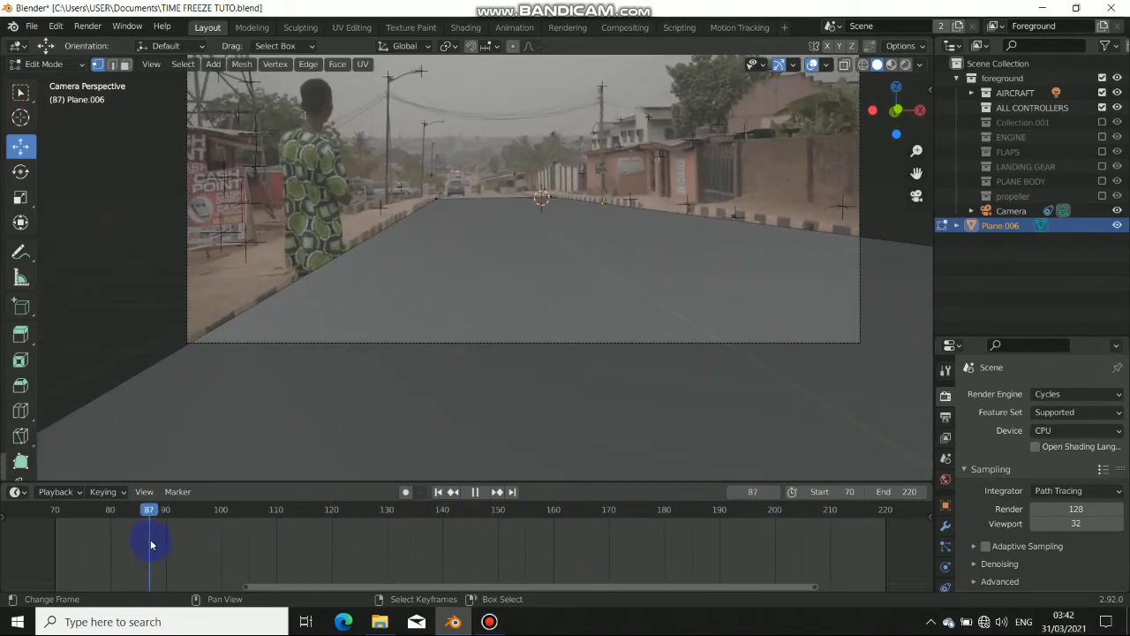
pyautogui.scroll(-3, 338, 353)
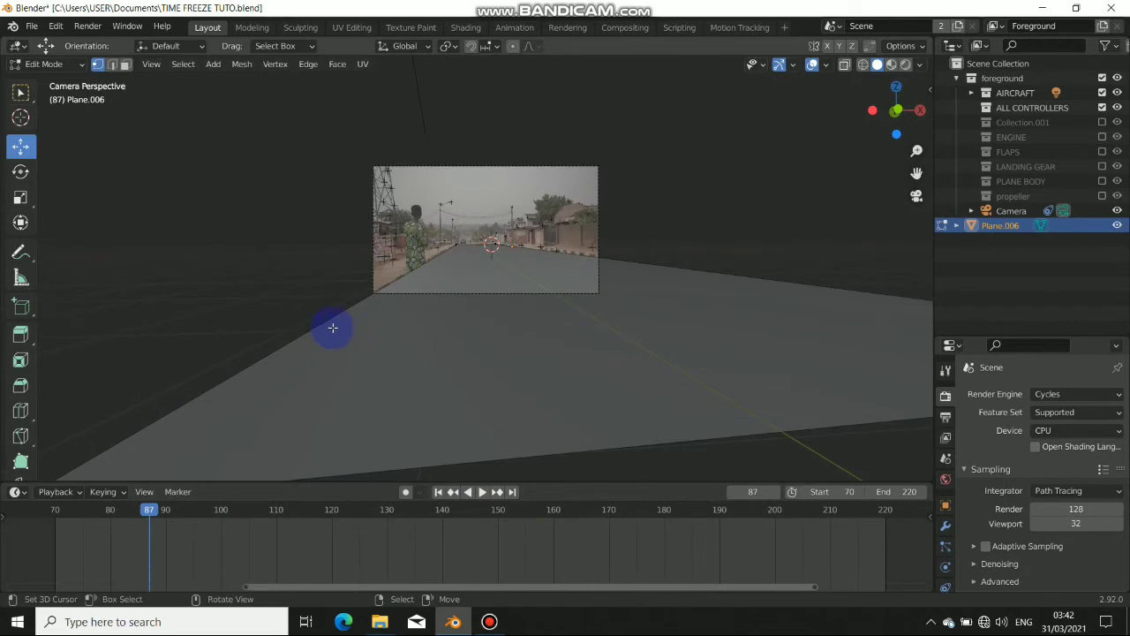
pyautogui.scroll(4, 336, 328)
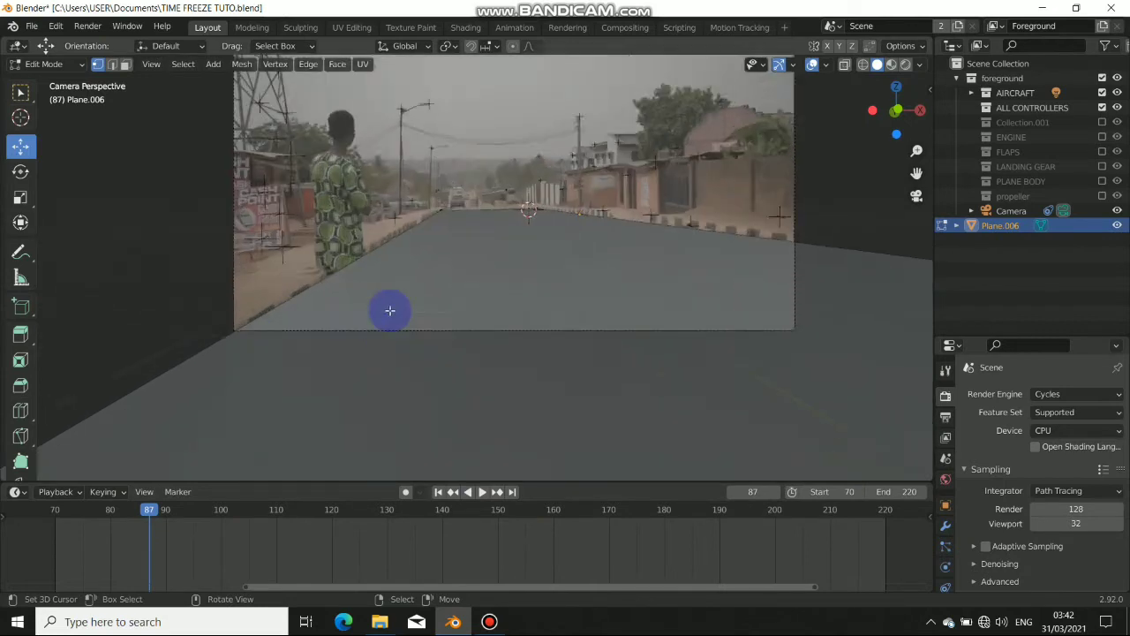
pyautogui.scroll(1, 388, 310)
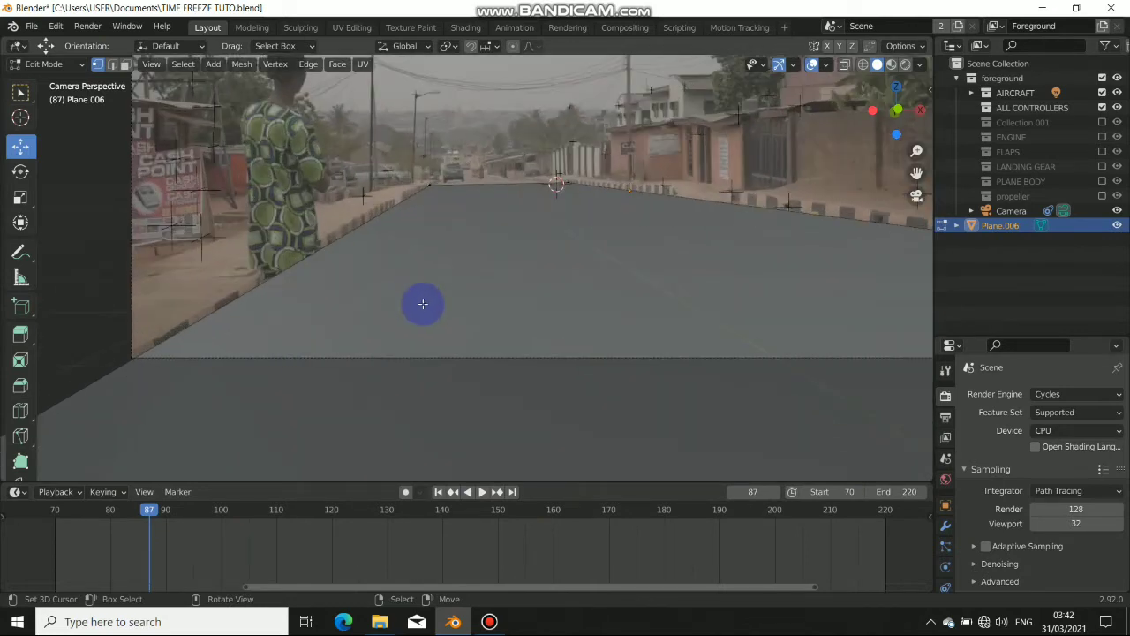
# - Add a loop cut across the road's width and slide it towards the camera, inside the lower part of the frame
pyautogui.click(775, 203)
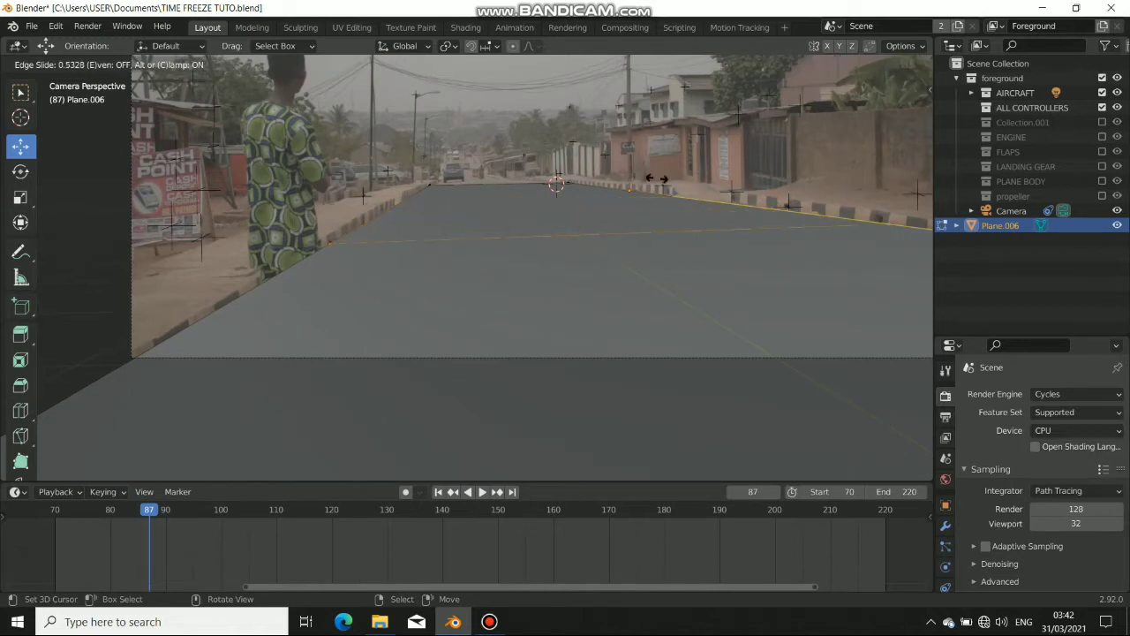
pyautogui.click(15, 468)
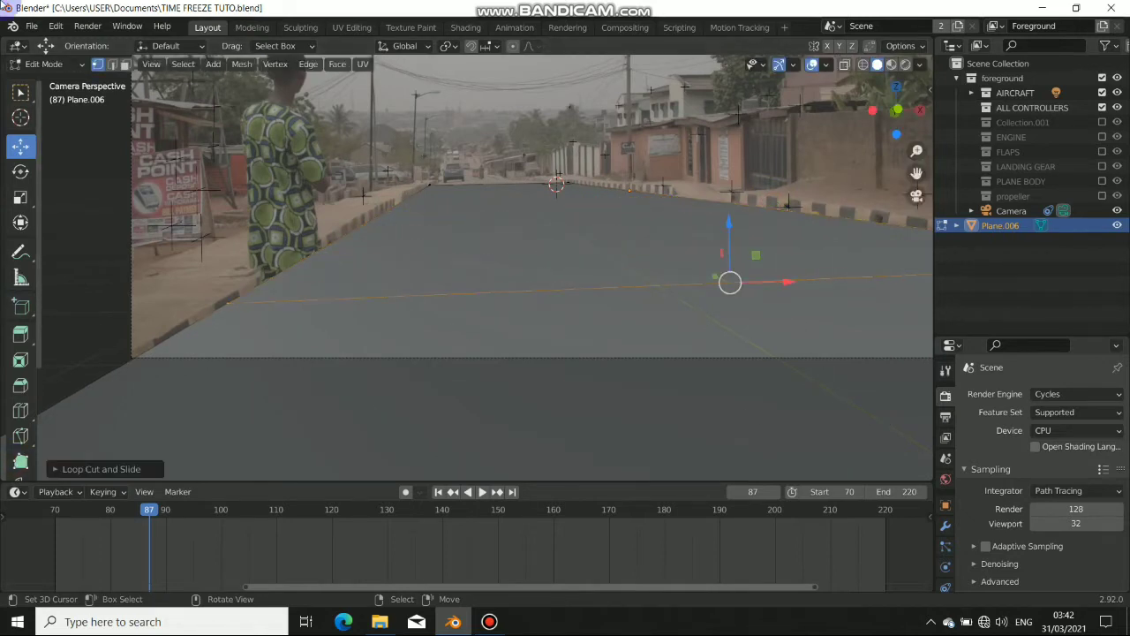
pyautogui.keyDown('shift'); pyautogui.moveTo(637, 318); pyautogui.dragTo(586, 306, button='middle'); pyautogui.keyUp('shift')
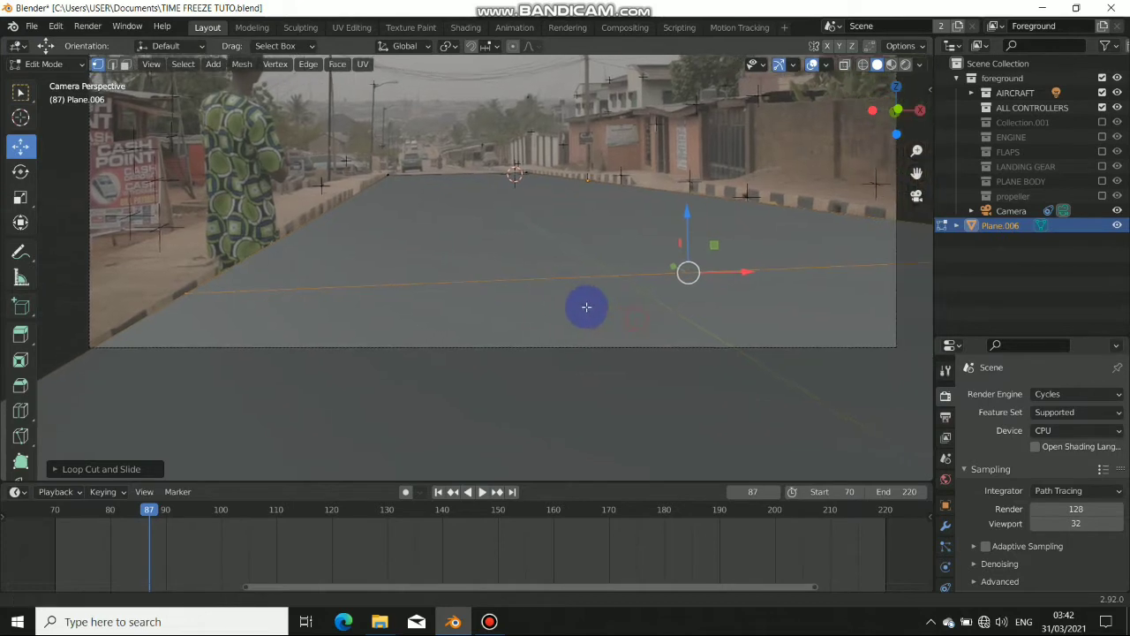
pyautogui.hotkey('alt', 'a')
# - Add a lengthwise loop cut near the middle of the plane, sliding it slightly towards the left kerb
pyautogui.hotkey('ctrl', 'r')
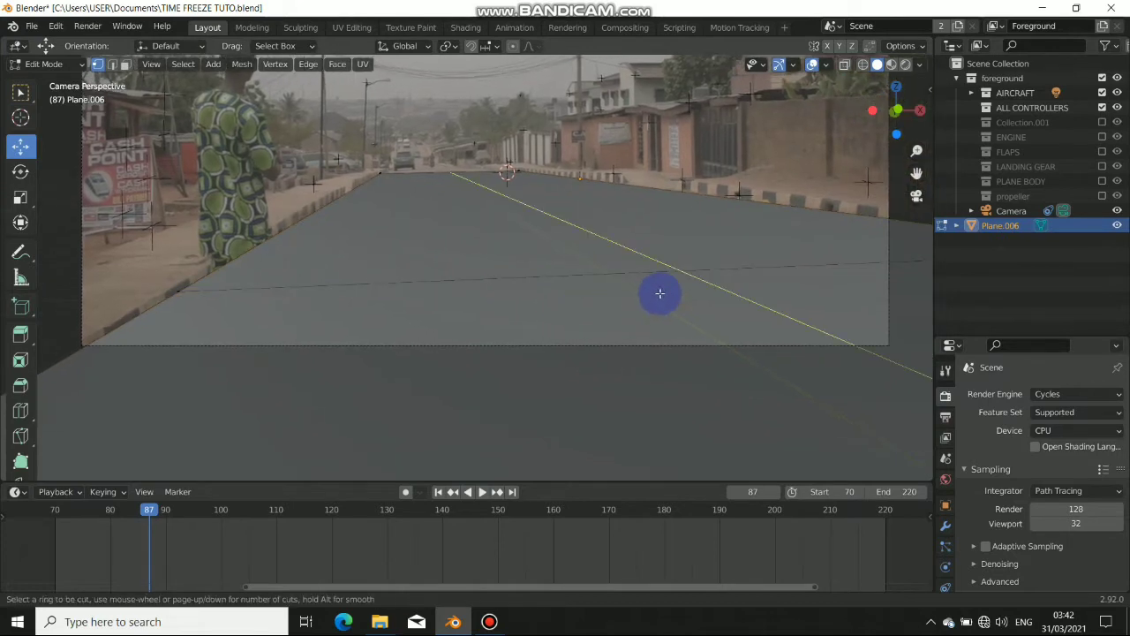
pyautogui.click(659, 279)
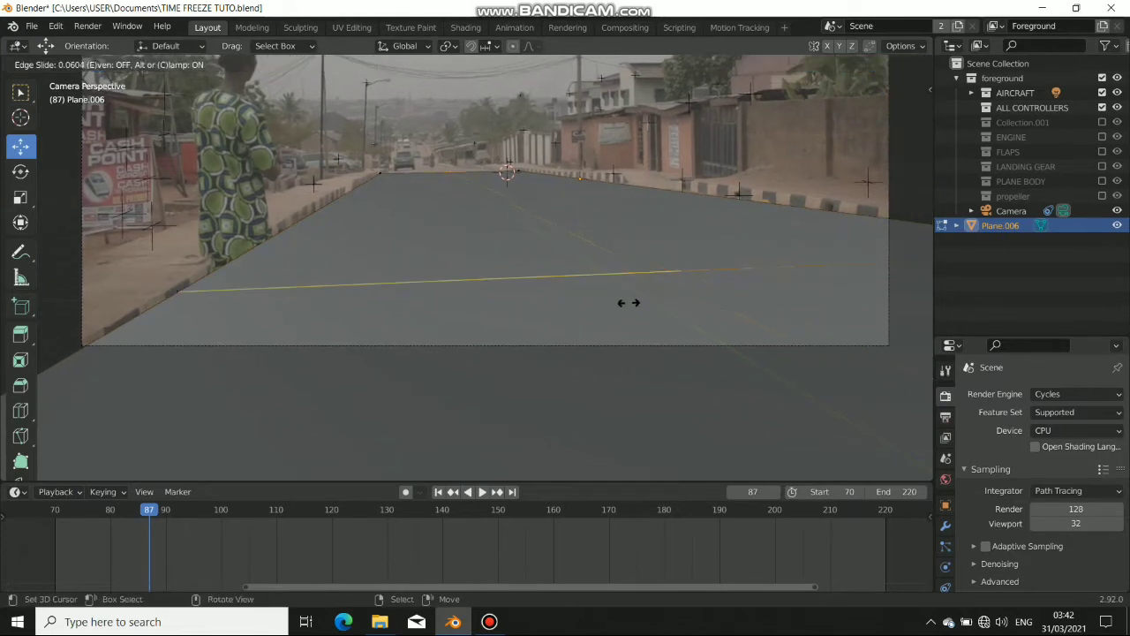
pyautogui.click(590, 318)
# - Lower the left end vertex of the crosswise loop along Z to meet the base of the left kerb
pyautogui.hotkey('alt', 'a')
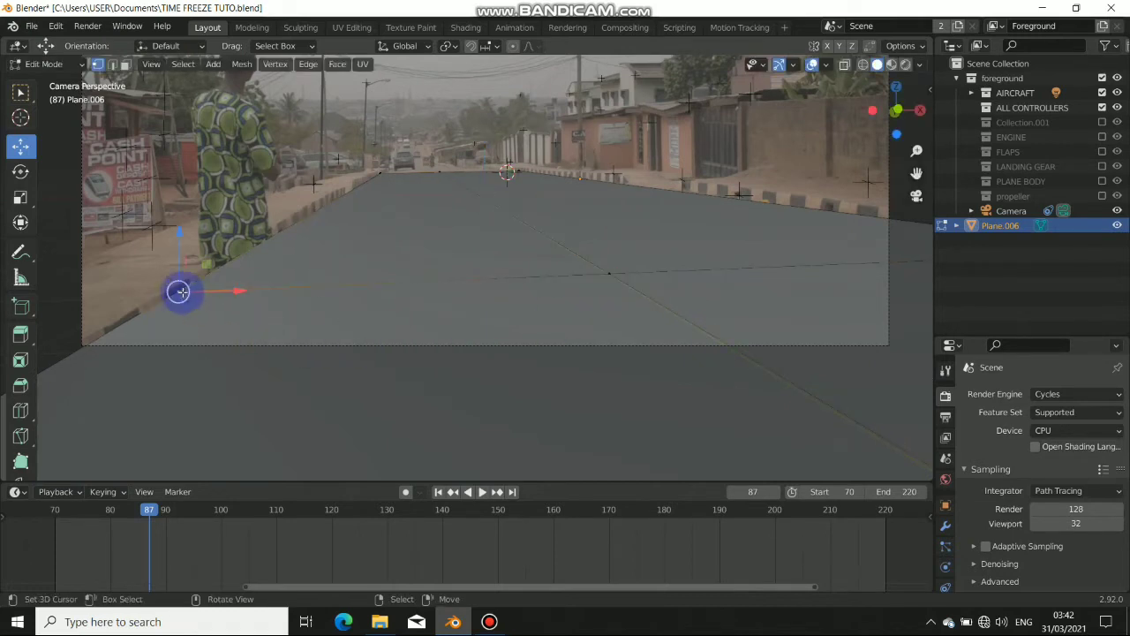
pyautogui.moveTo(174, 239); pyautogui.dragTo(175, 257)
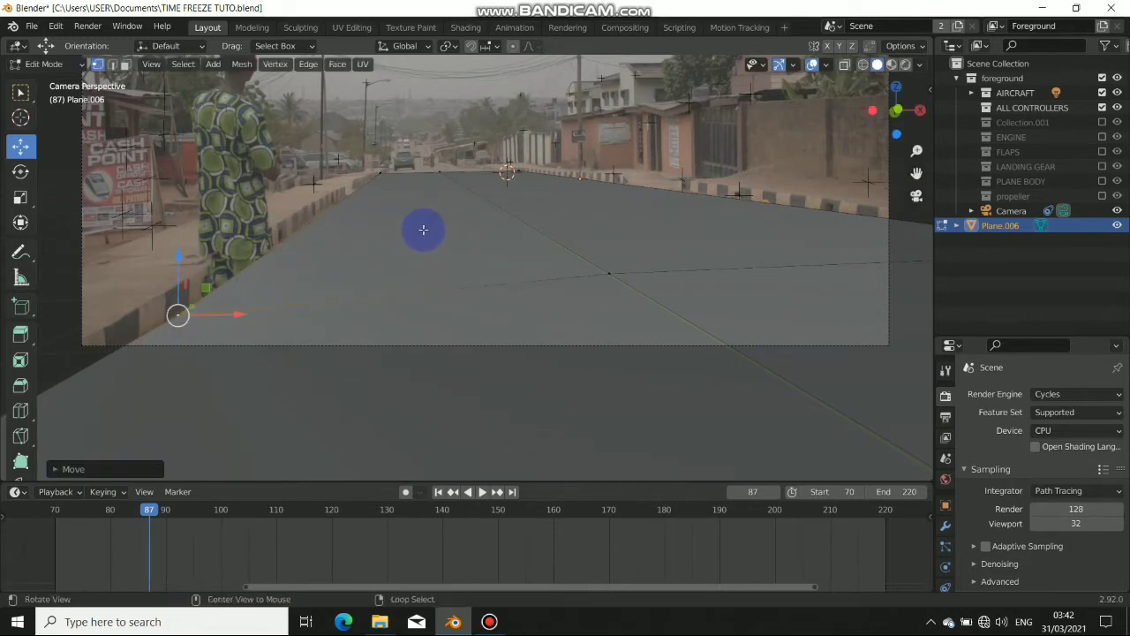
pyautogui.hotkey('alt', 'a')
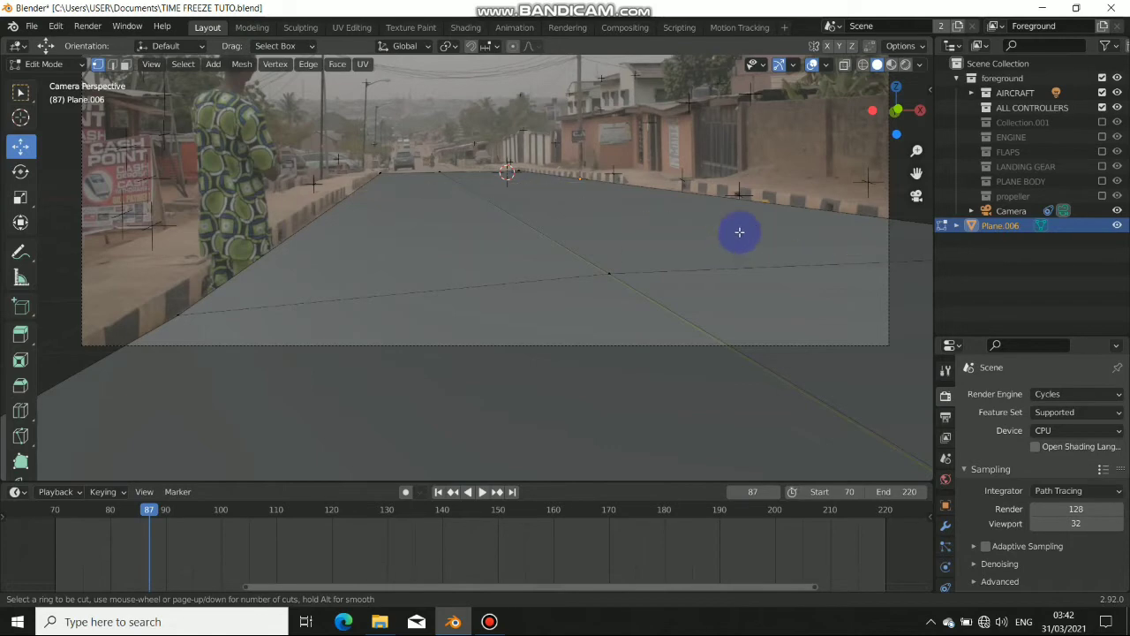
# - Add a second crosswise loop cut between the first one and the plane's far edge
pyautogui.moveTo(491, 228); pyautogui.dragTo(500, 299)
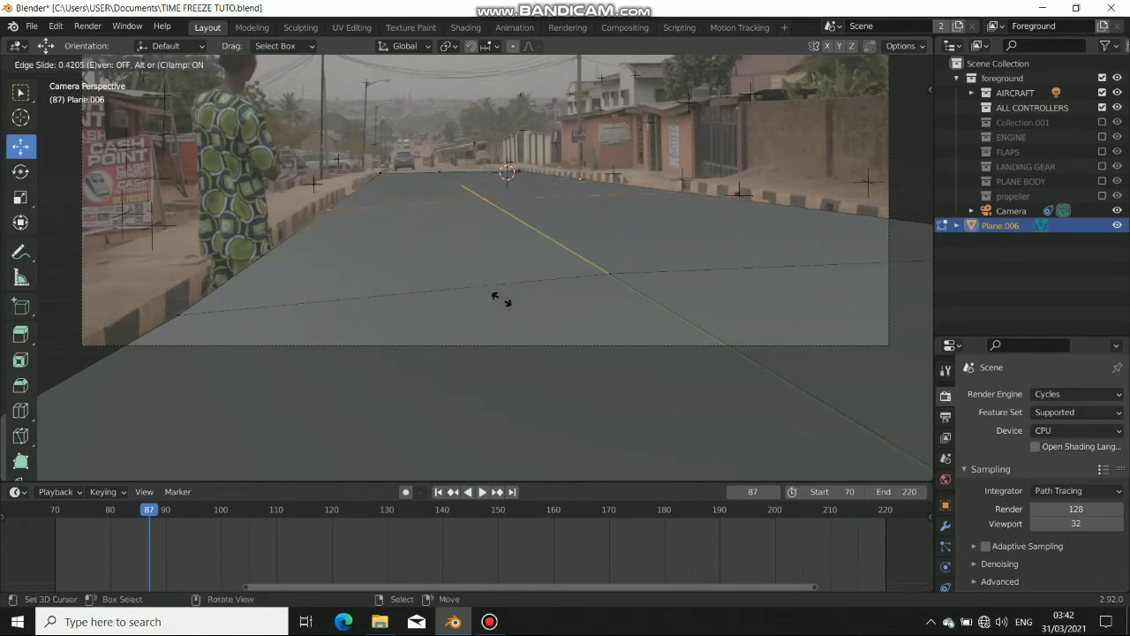
pyautogui.click(502, 306)
pyautogui.hotkey('alt', 'a')
# - Adjust the left end vertex of the new crosswise loop slightly along Z to match the left kerb
pyautogui.scroll(8, 333, 212)
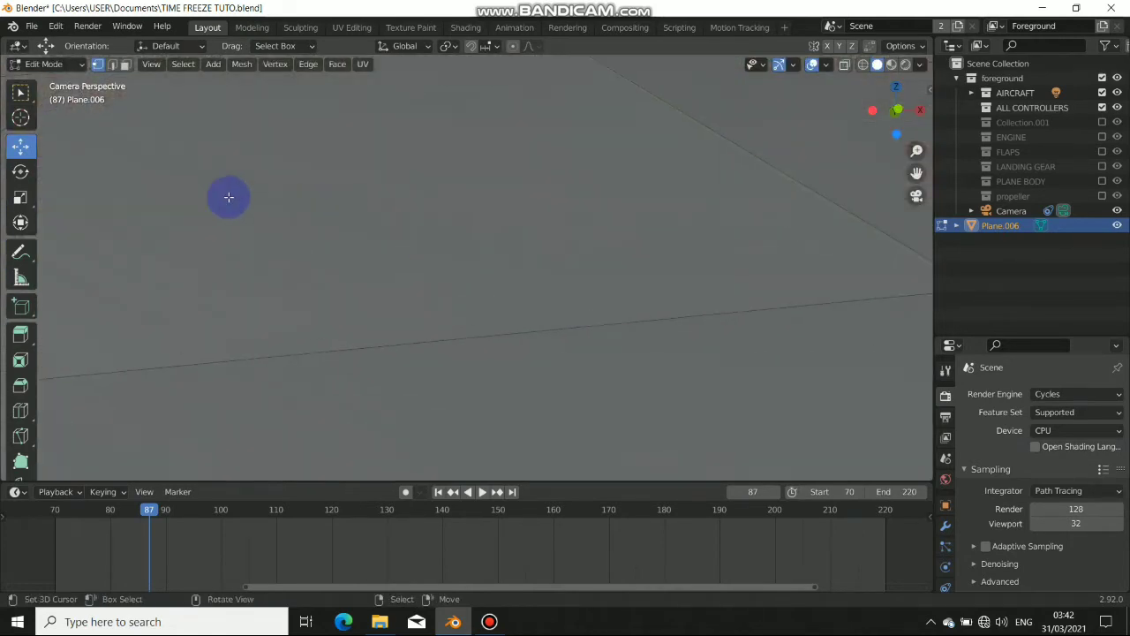
pyautogui.keyDown('alt'); pyautogui.keyDown('shift'); pyautogui.moveTo(230, 197); pyautogui.dragTo(395, 306); pyautogui.keyUp('shift'); pyautogui.keyUp('alt')
pyautogui.moveTo(164, 215); pyautogui.dragTo(155, 186)
pyautogui.scroll(-8, 189, 253)
pyautogui.keyDown('shift'); pyautogui.moveTo(222, 320); pyautogui.dragTo(264, 219, button='middle'); pyautogui.keyUp('shift')
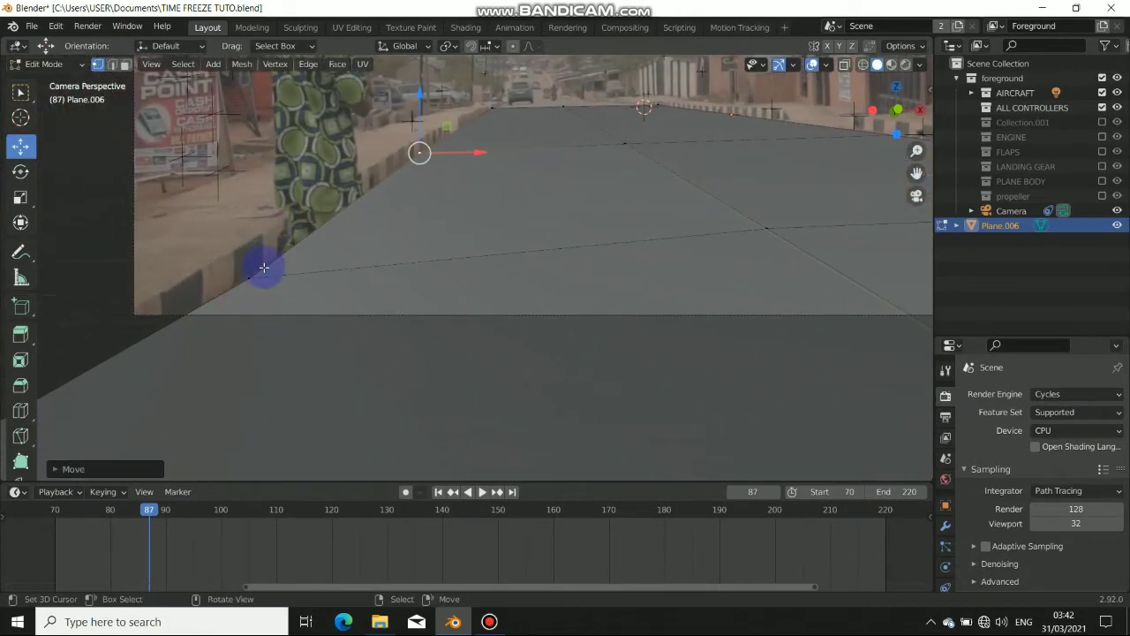
# - Raise the left end vertex of the nearer crosswise loop slightly along Z to fit the kerb line
pyautogui.rightClick(257, 275)
pyautogui.moveTo(251, 229); pyautogui.dragTo(250, 225)
pyautogui.scroll(-3, 467, 232)
pyautogui.keyDown('shift'); pyautogui.moveTo(491, 219); pyautogui.dragTo(360, 232, button='middle'); pyautogui.keyUp('shift')
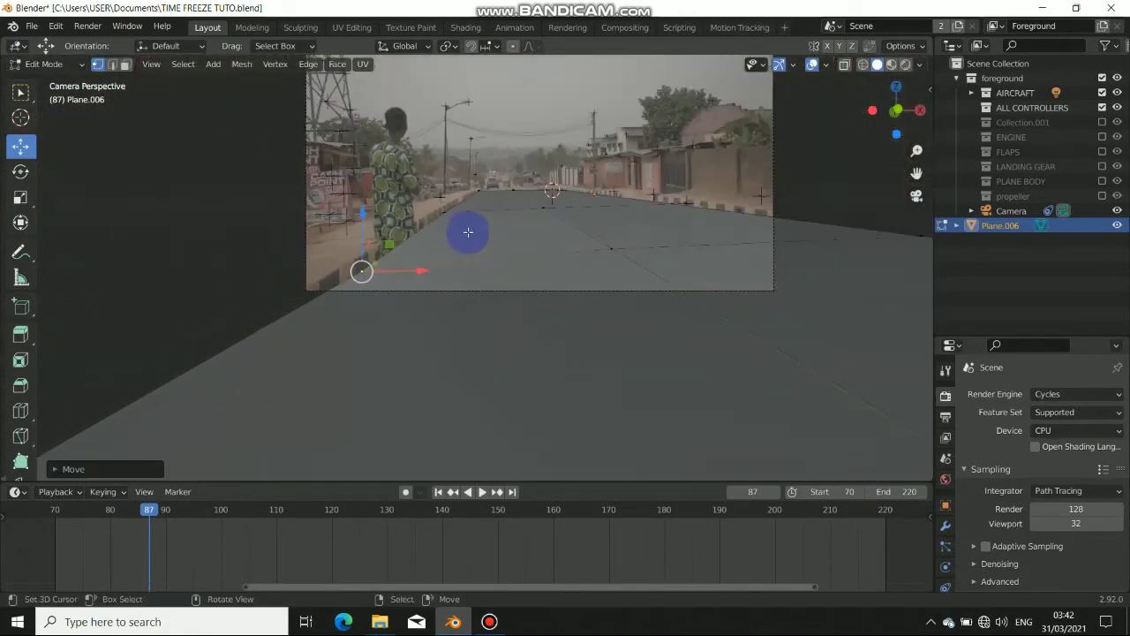
pyautogui.keyDown('shift'); pyautogui.moveTo(443, 250); pyautogui.dragTo(398, 262, button='middle'); pyautogui.keyUp('shift')
pyautogui.keyDown('shift'); pyautogui.moveTo(444, 310); pyautogui.dragTo(533, 241, button='middle'); pyautogui.keyUp('shift')
pyautogui.scroll(-5, 310, 267)
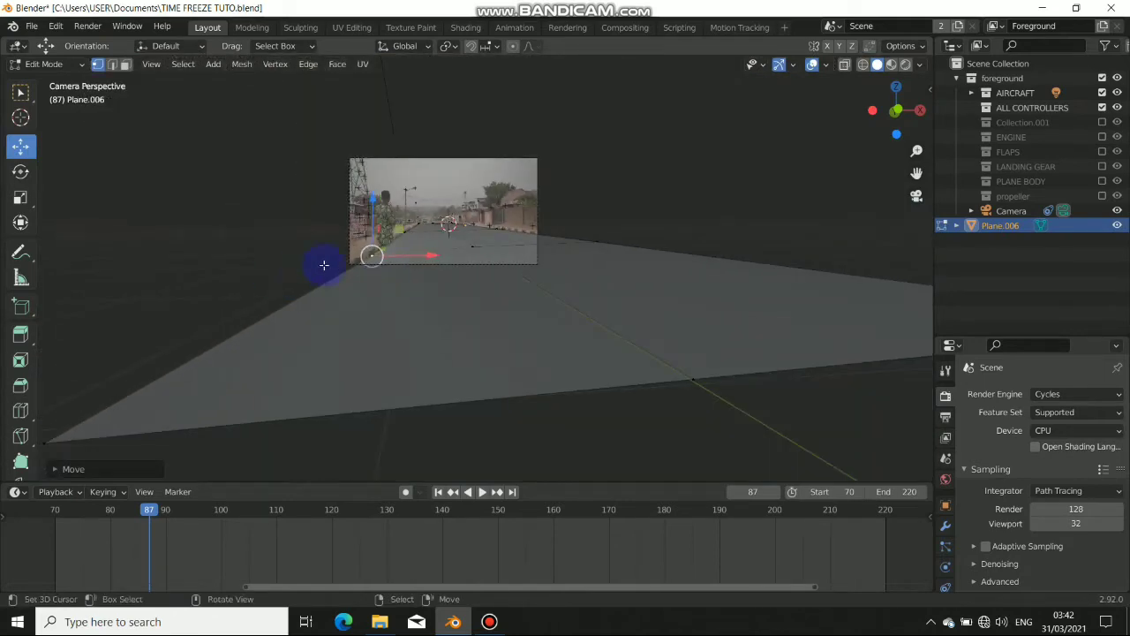
# - Save the file and play the tracked footage to check the plane against both kerbs
pyautogui.scroll(3, 388, 257)
pyautogui.rightClick(428, 250)
pyautogui.hotkey('ctrl', 's')
pyautogui.scroll(4, 547, 204)
pyautogui.keyDown('shift'); pyautogui.moveTo(436, 223); pyautogui.dragTo(424, 297, button='middle'); pyautogui.keyUp('shift')
pyautogui.scroll(-5, 436, 270)
pyautogui.keyDown('shift'); pyautogui.moveTo(379, 233); pyautogui.dragTo(381, 261, button='middle'); pyautogui.keyUp('shift')
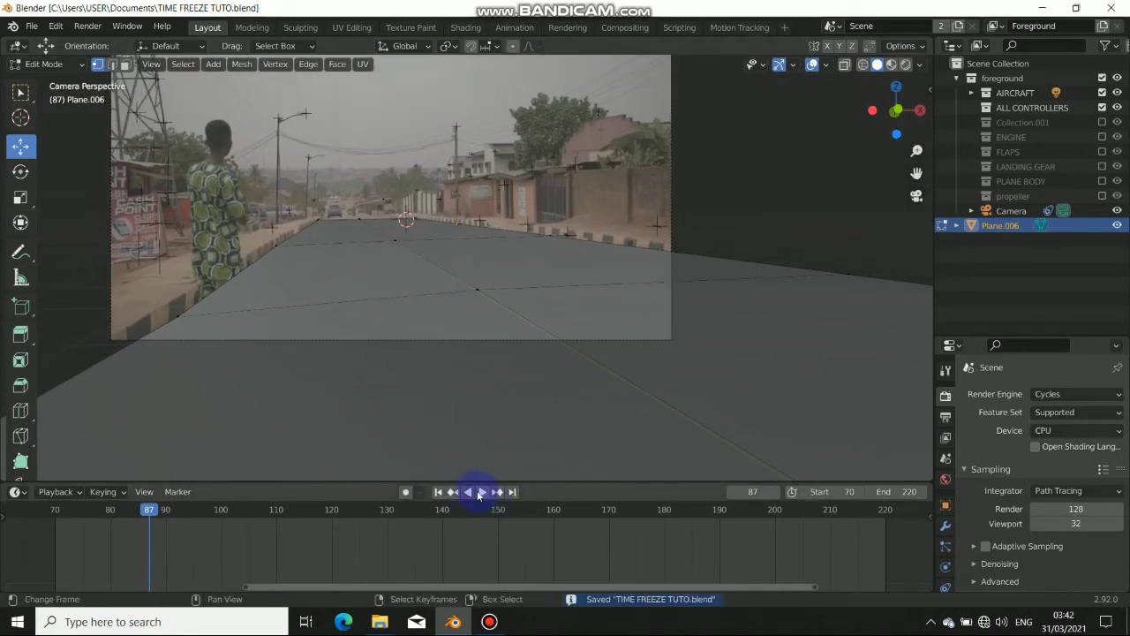
pyautogui.click(482, 492)
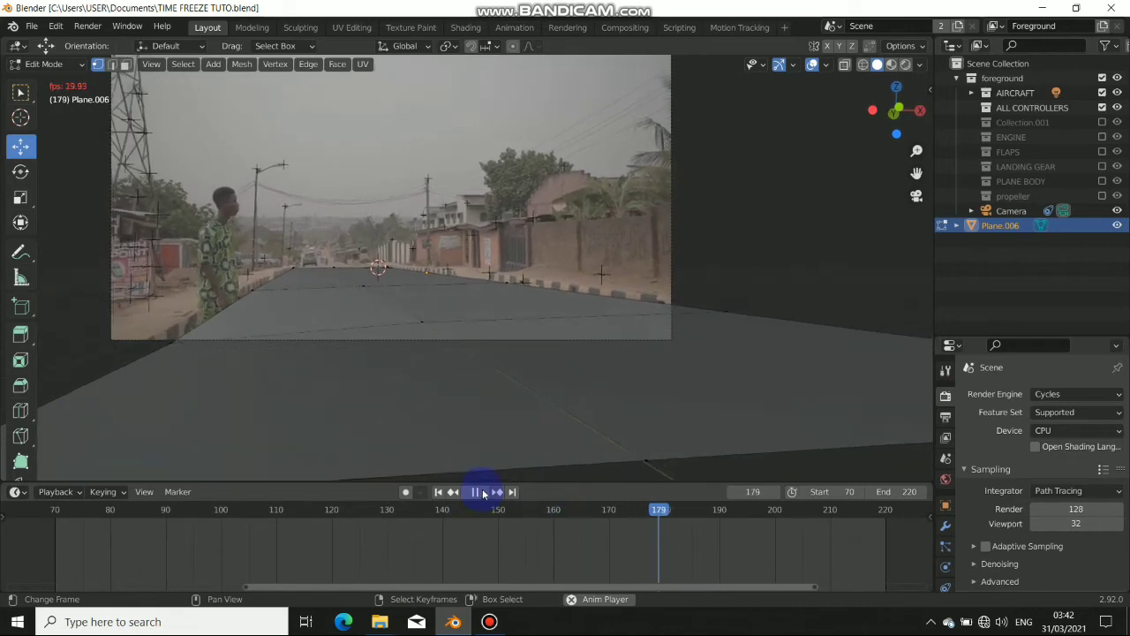
pyautogui.click(482, 492)
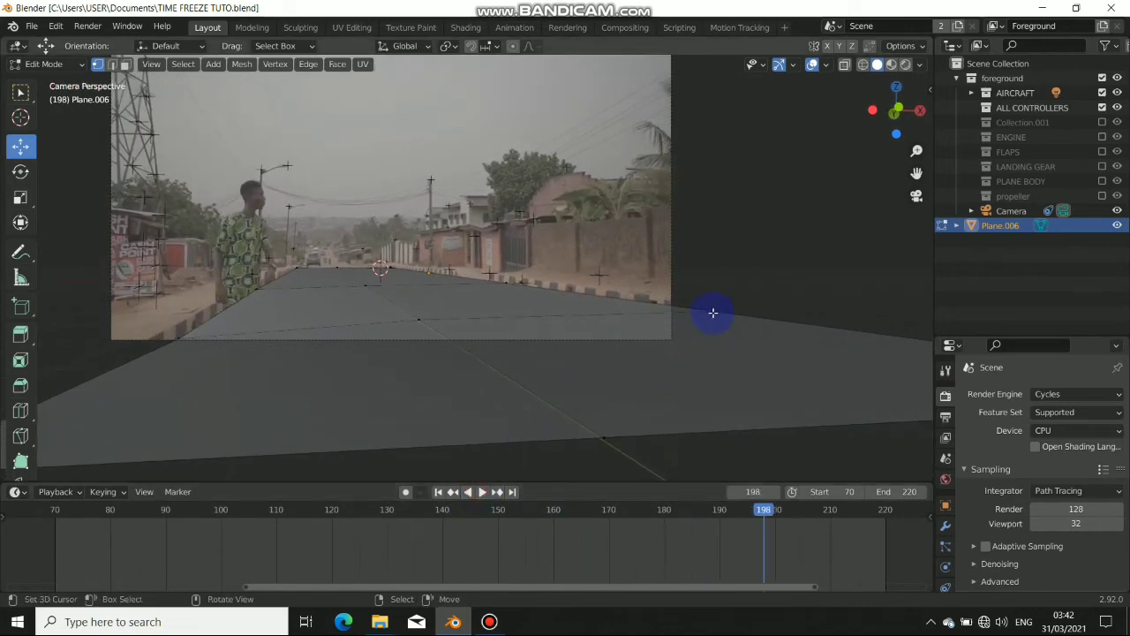
# - Lower the right end vertex of the nearer crosswise loop slightly along Z to fit the right kerb and replay the shot
pyautogui.keyDown('shift'); pyautogui.moveTo(713, 311); pyautogui.dragTo(738, 245, button='middle'); pyautogui.keyUp('shift')
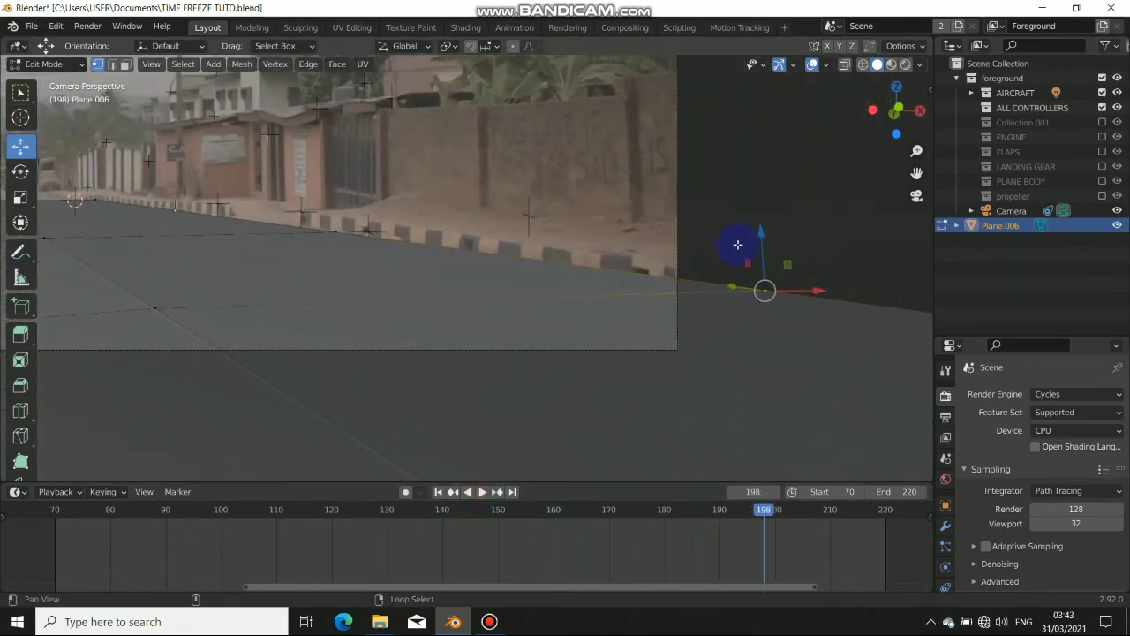
pyautogui.moveTo(755, 237)
pyautogui.mouseDown()
pyautogui.moveTo(771, 252)
pyautogui.moveTo(750, 252)
pyautogui.mouseUp()
pyautogui.keyDown('shift'); pyautogui.moveTo(293, 302); pyautogui.dragTo(464, 313, button='middle'); pyautogui.keyUp('shift')
pyautogui.click(460, 497)
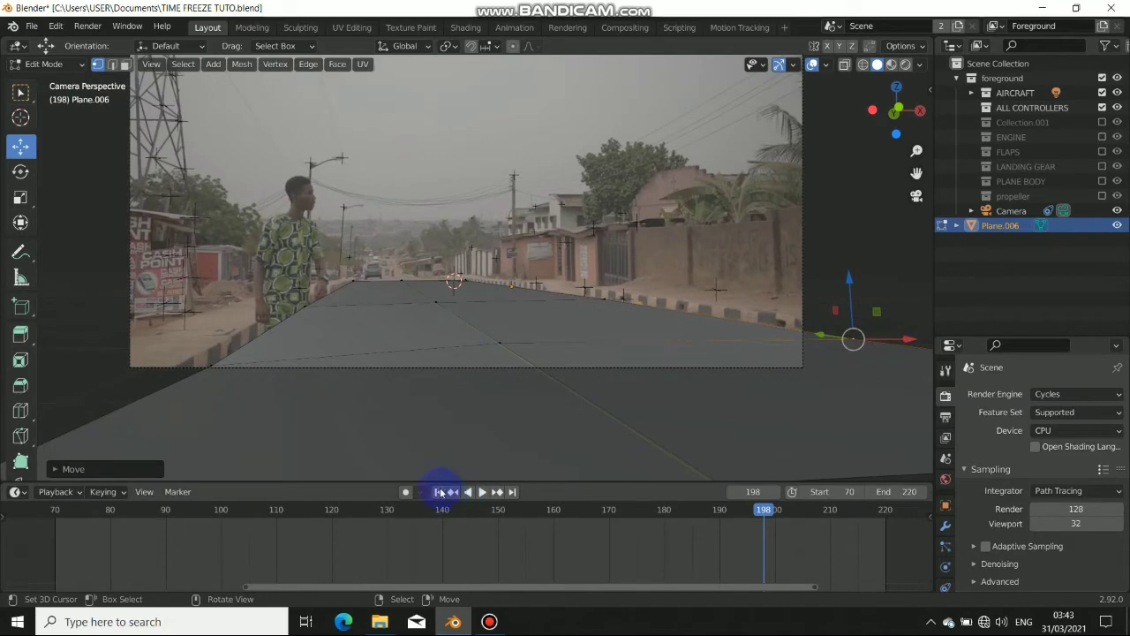
pyautogui.click(482, 492)
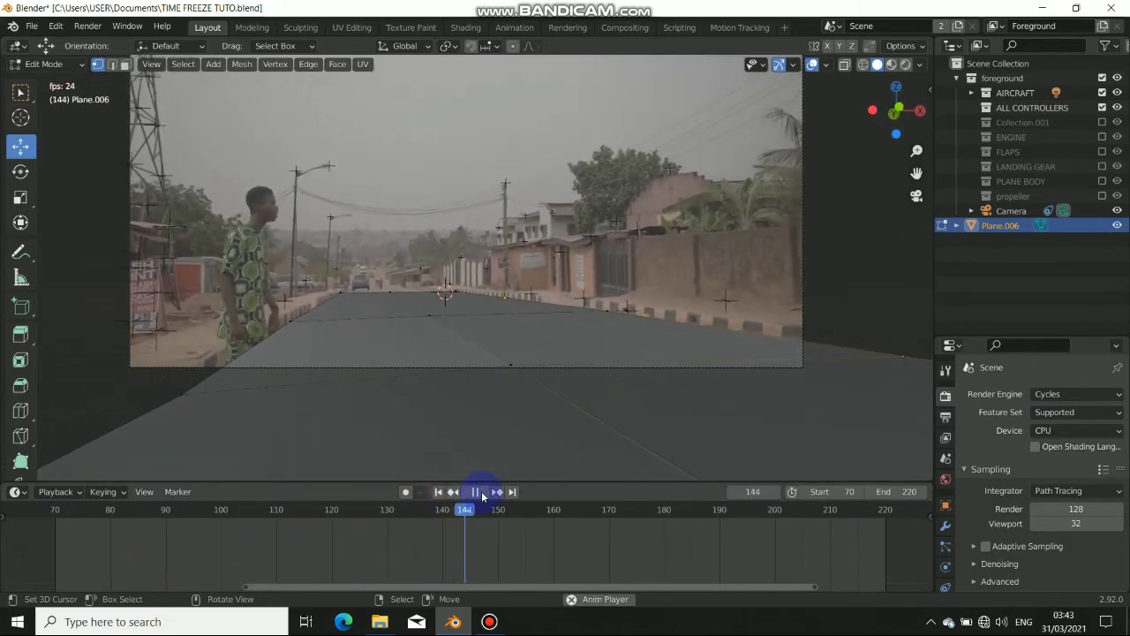
pyautogui.click(482, 492)
# - Shift the plane's far left corner vertex slightly along X towards the road to align it with the base of the left kerb
pyautogui.scroll(4, 340, 282)
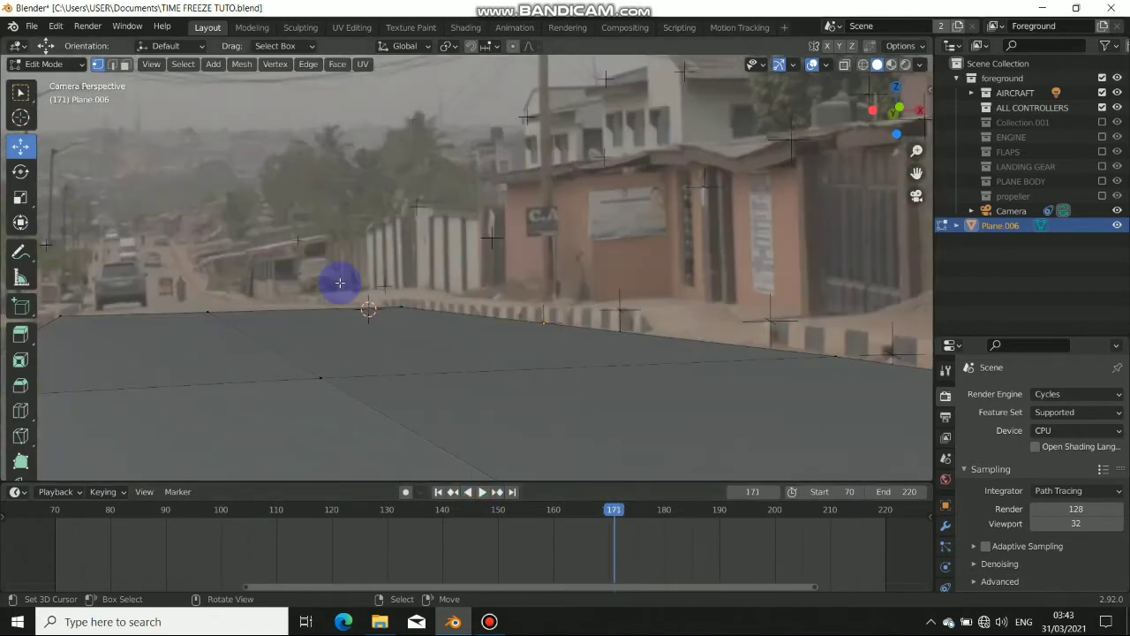
pyautogui.scroll(6, 339, 283)
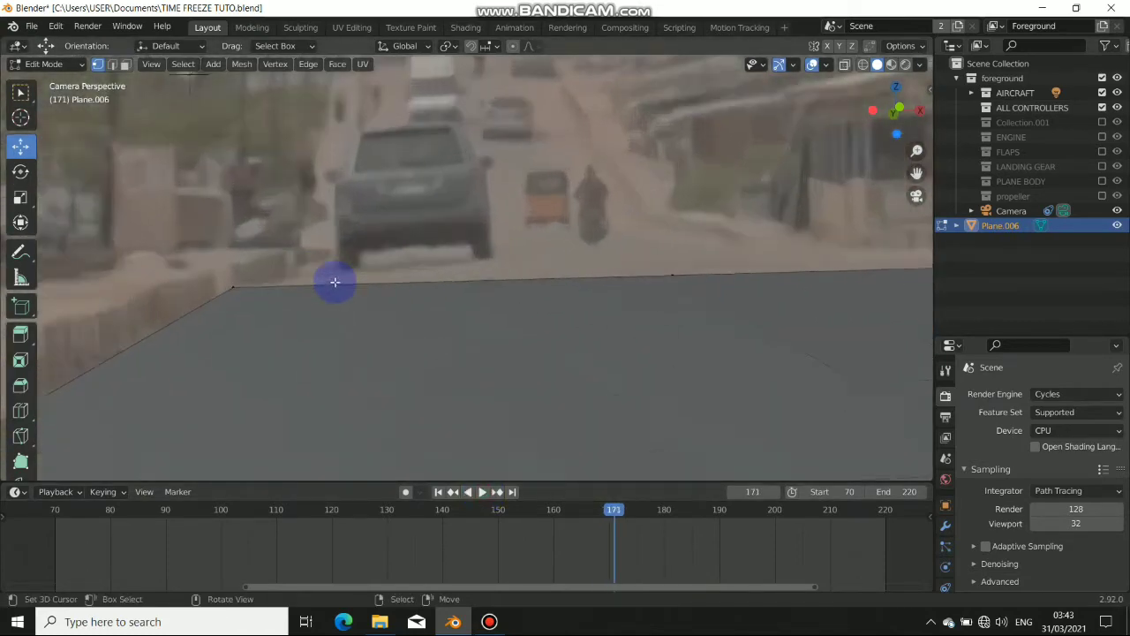
pyautogui.scroll(5, 335, 282)
pyautogui.click(434, 300)
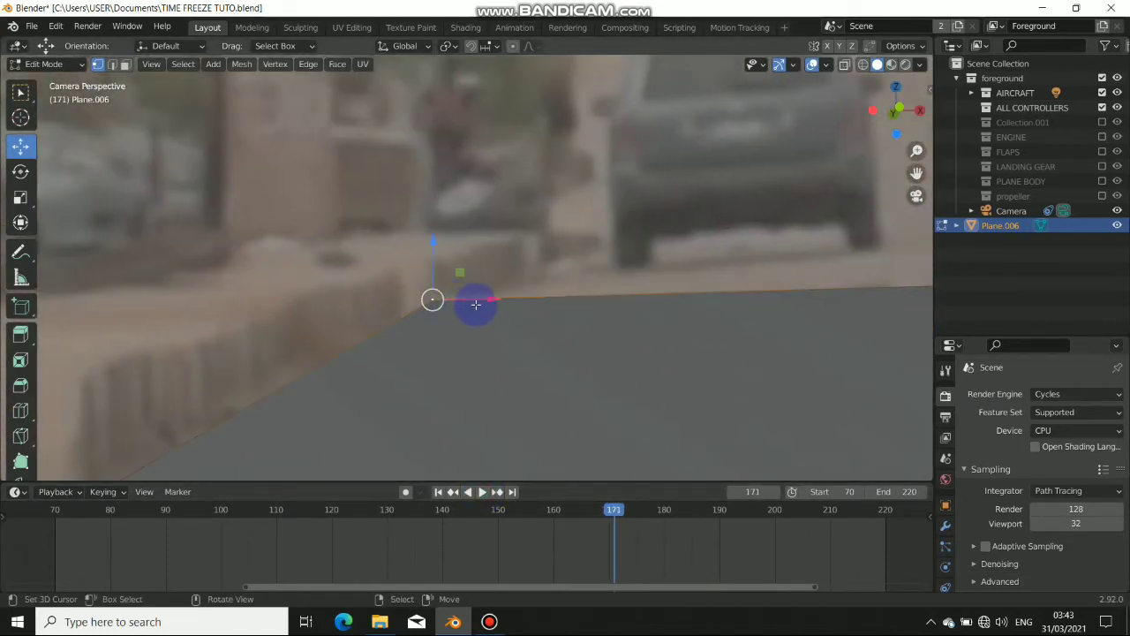
pyautogui.moveTo(475, 304); pyautogui.dragTo(499, 308)
pyautogui.scroll(-3, 584, 287)
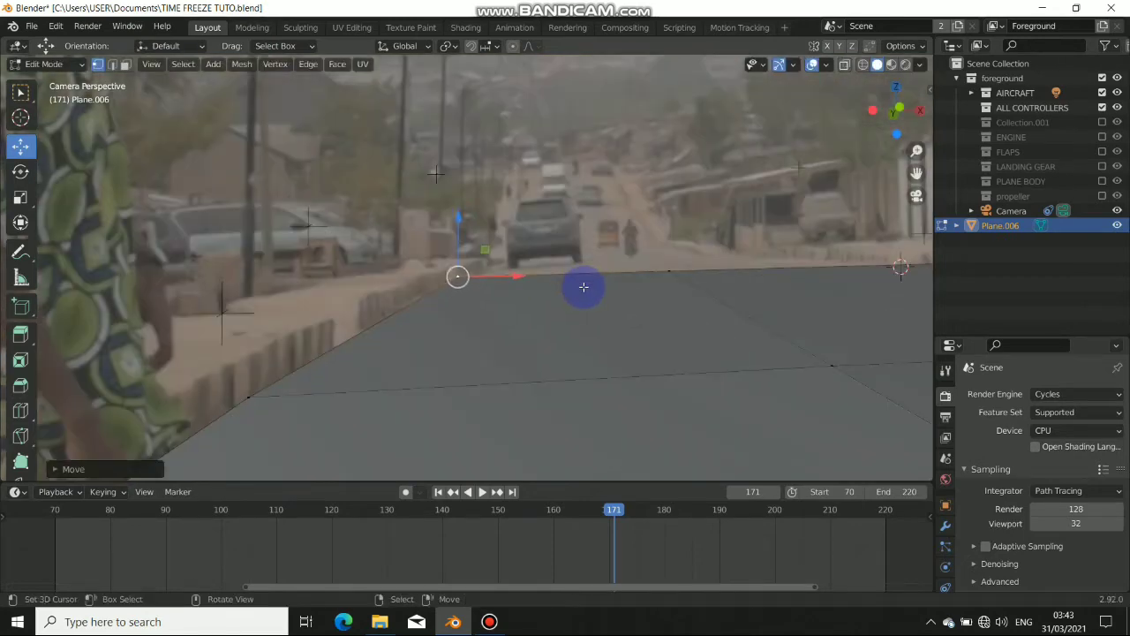
pyautogui.scroll(-4, 586, 285)
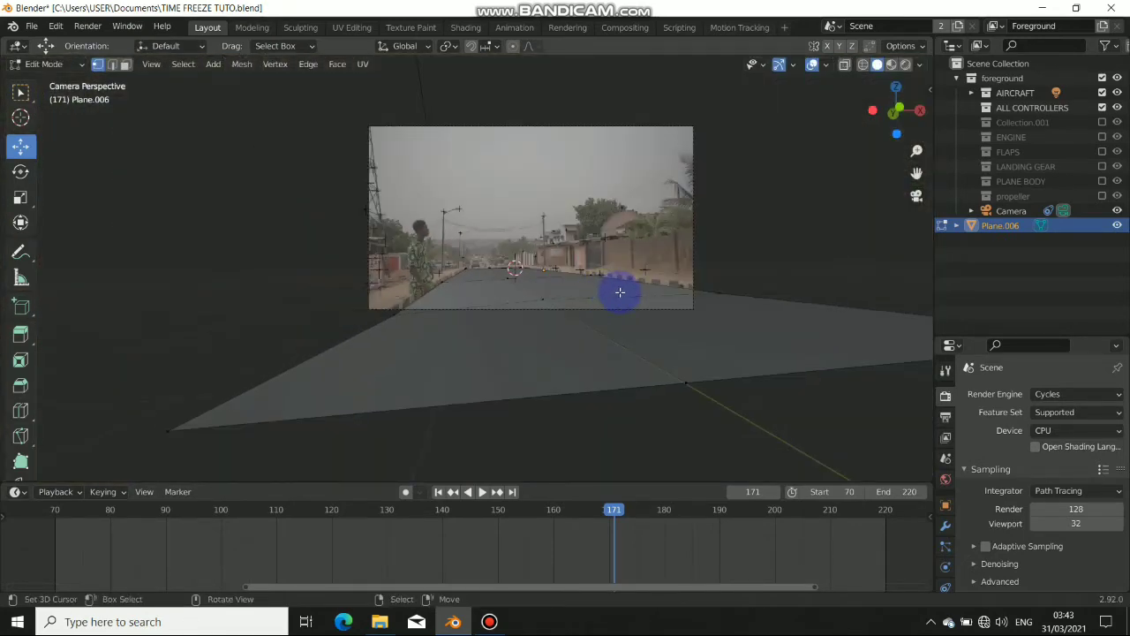
pyautogui.scroll(4, 620, 293)
pyautogui.keyDown('shift'); pyautogui.moveTo(620, 293); pyautogui.dragTo(427, 293, button='middle'); pyautogui.keyUp('shift')
pyautogui.scroll(-3, 429, 292)
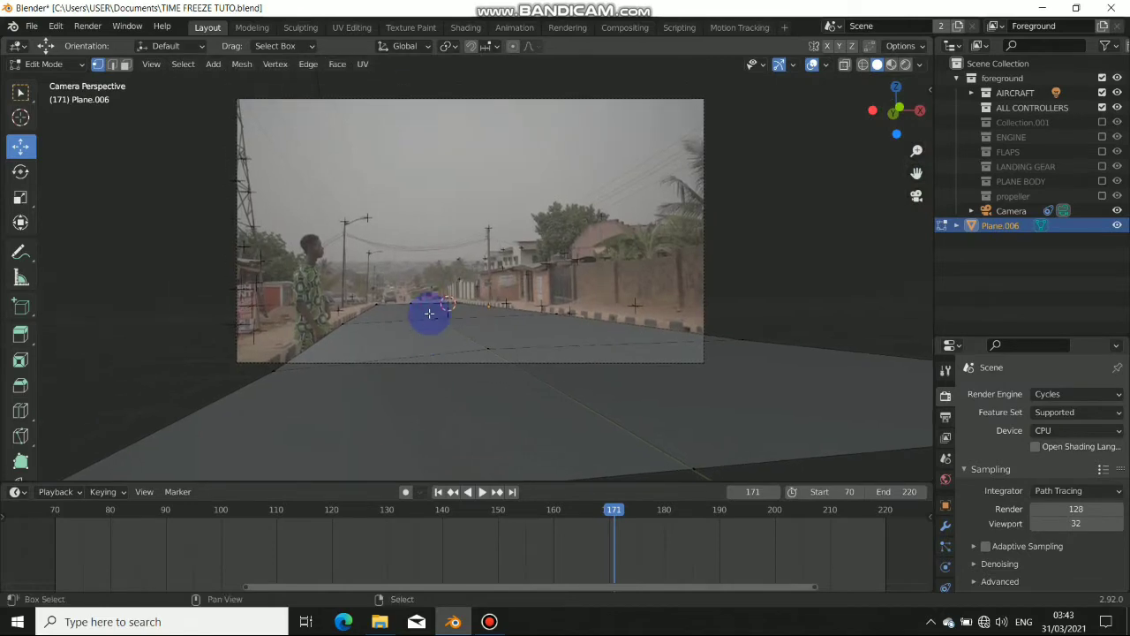
pyautogui.scroll(4, 429, 312)
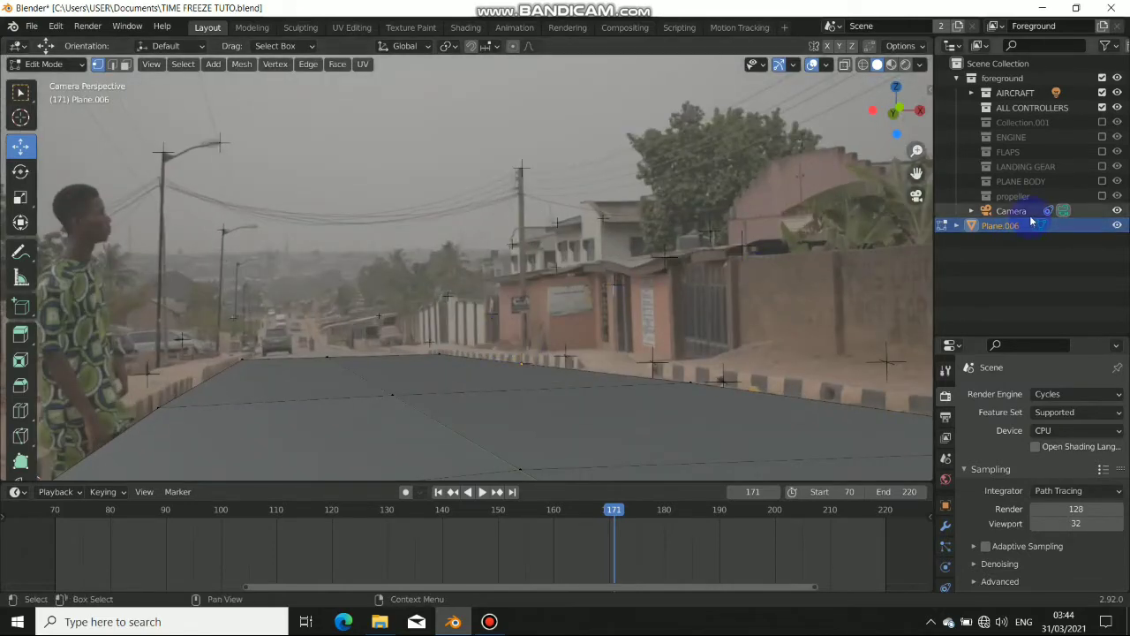
# - Enable the Collection.001, ENGINE, FLAPS, PLANE BODY, propeller and LANDING GEAR collections to bring back the full aircraft
pyautogui.click(1102, 122)
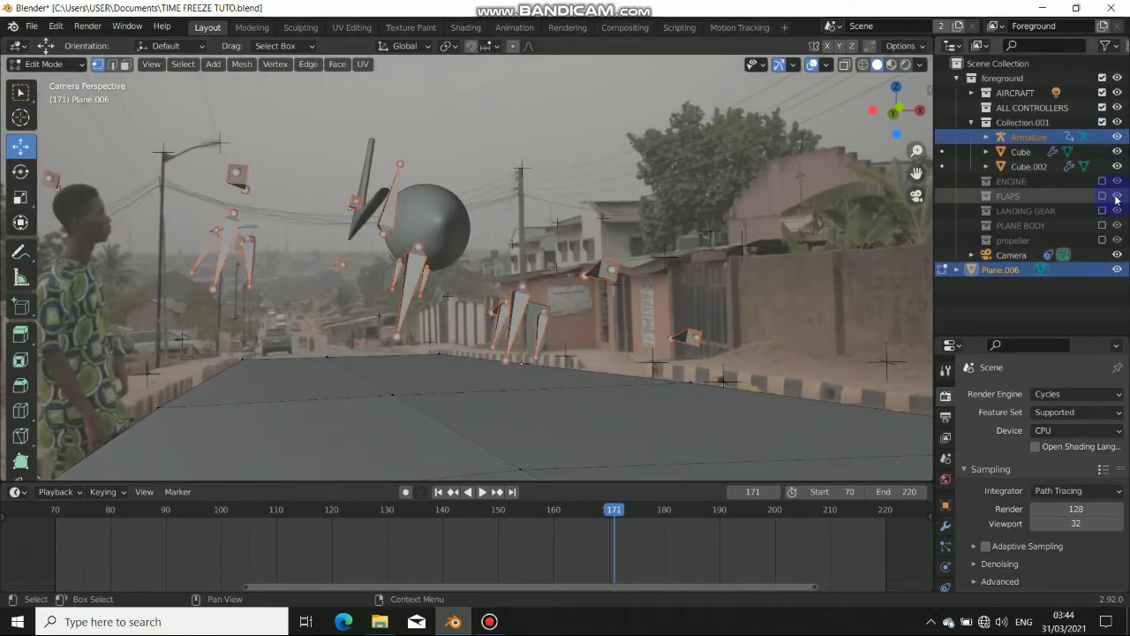
pyautogui.click(1102, 180)
pyautogui.click(1102, 195)
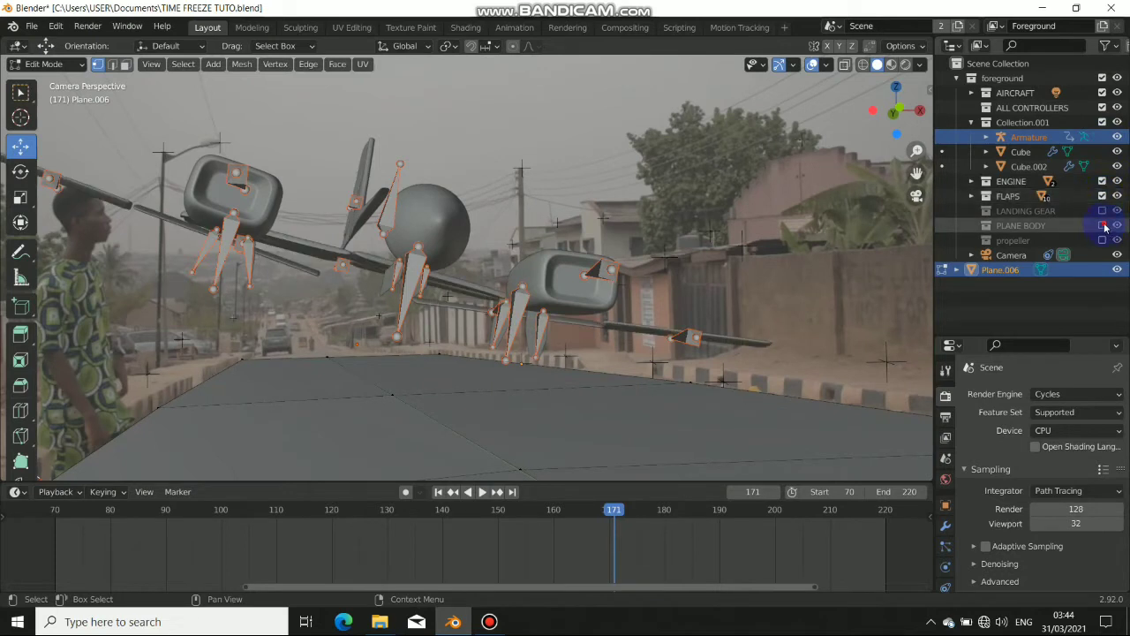
pyautogui.click(1102, 225)
pyautogui.click(1102, 240)
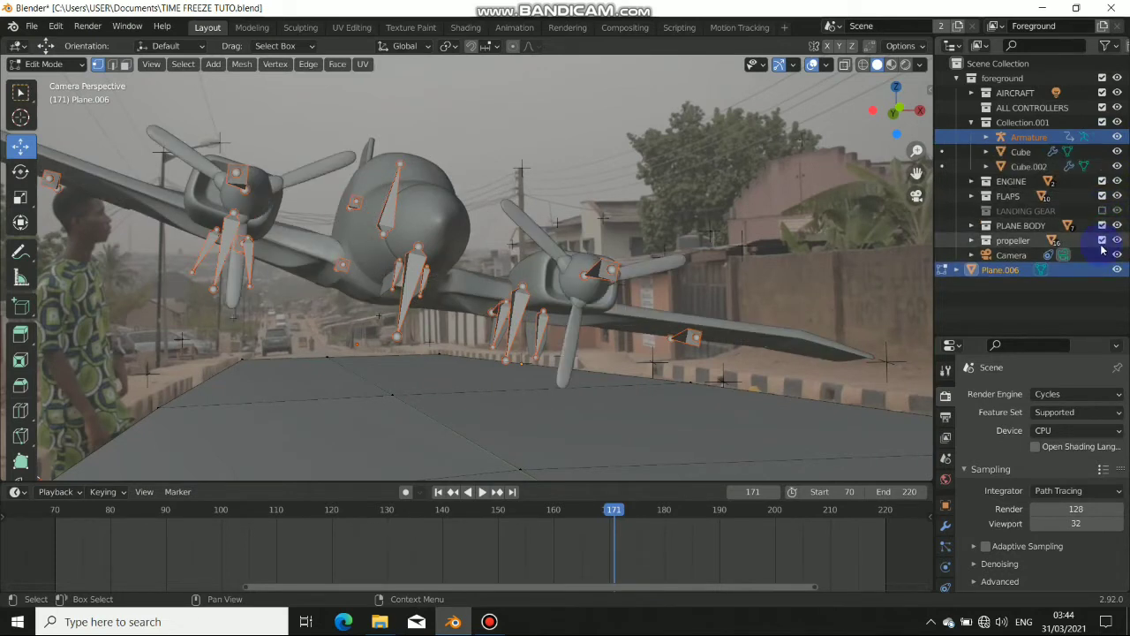
pyautogui.click(1103, 211)
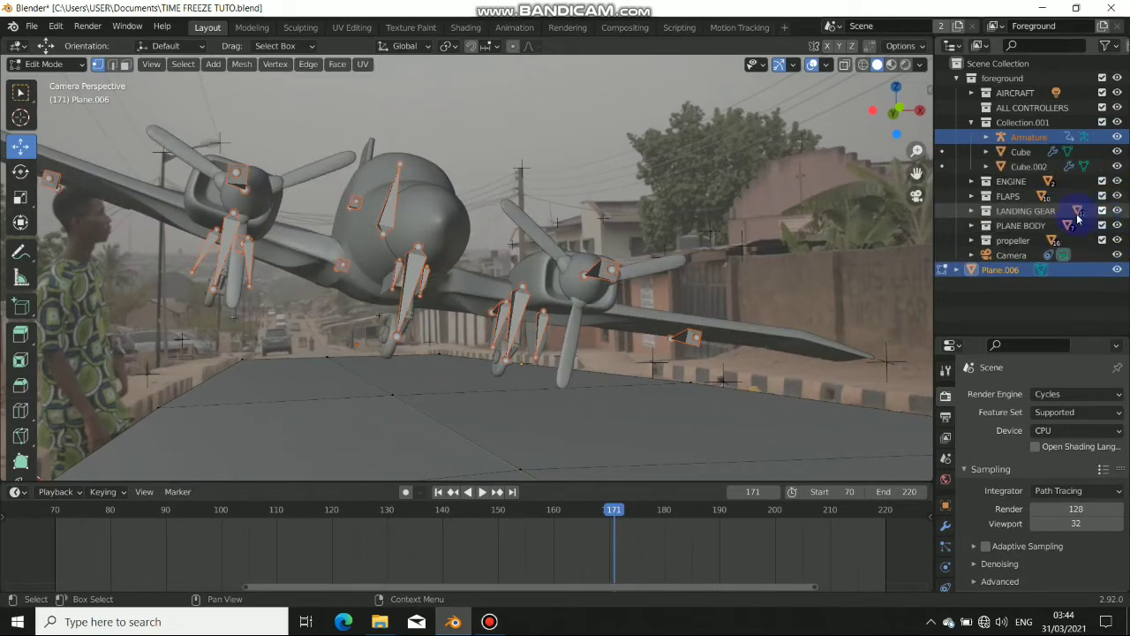
# - Inspect the aircraft over the ground plane from outside, then display the camera view in rendered shading
pyautogui.moveTo(351, 307); pyautogui.dragTo(502, 334, button='middle')
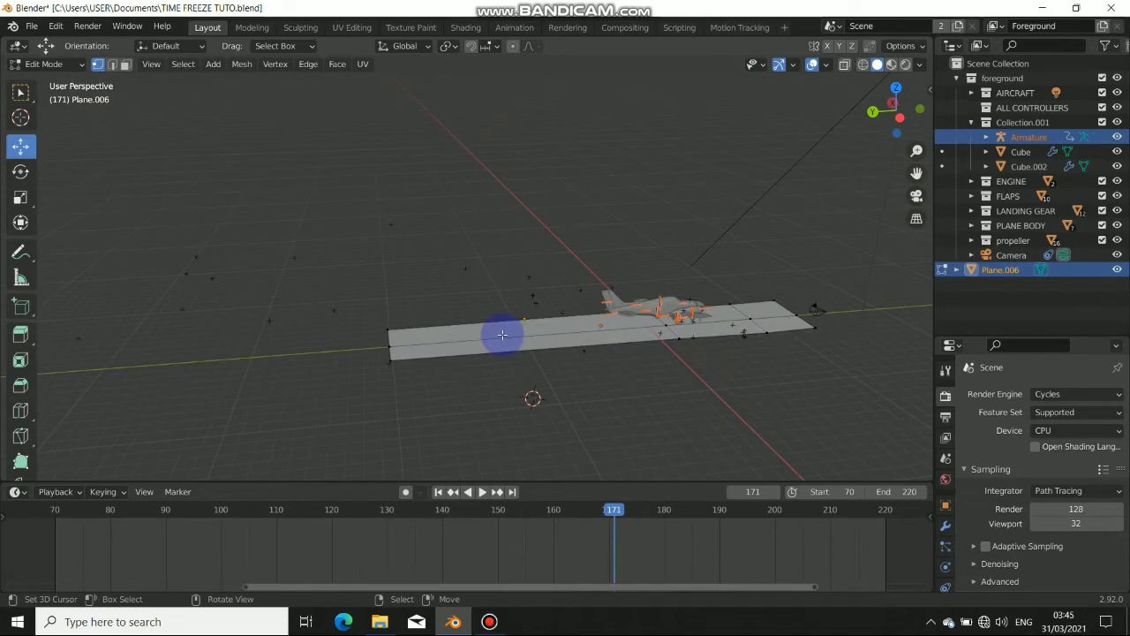
pyautogui.press('KP_0')
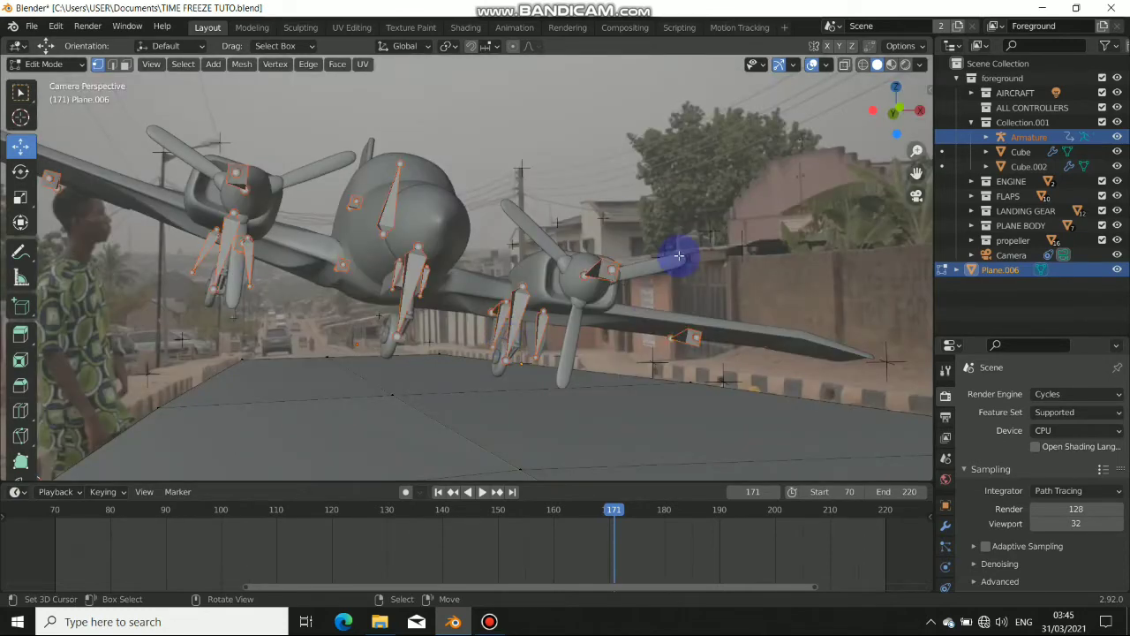
pyautogui.click(906, 67)
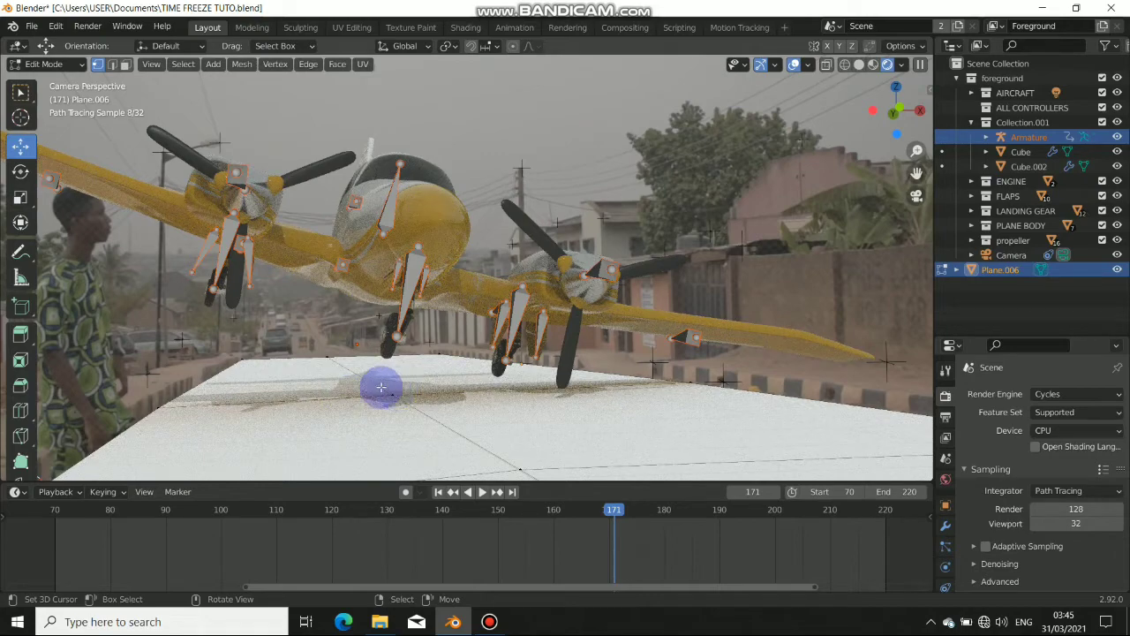
pyautogui.scroll(-1, 521, 435)
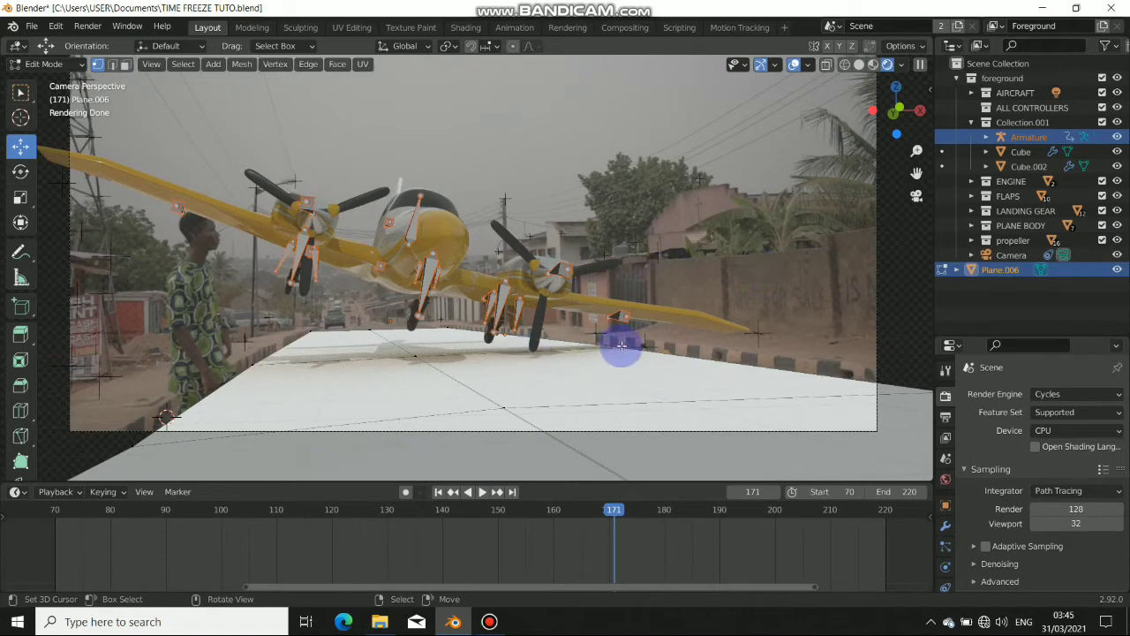
# - Return to Object Mode, enlarge the Properties editor and select only the ground plane
pyautogui.press('Tab')
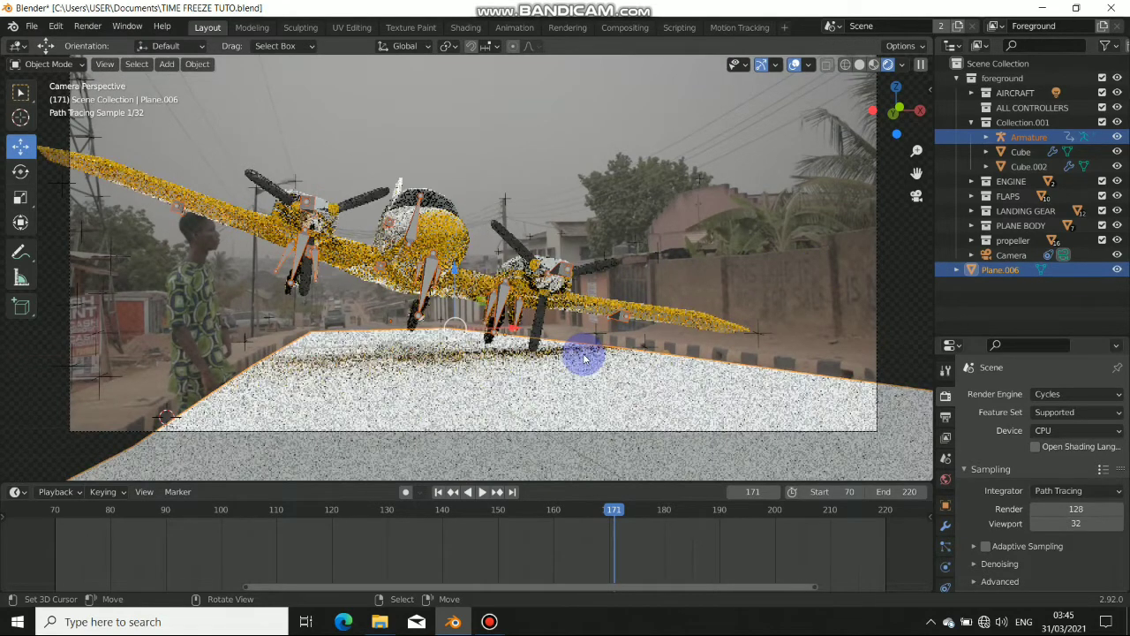
pyautogui.hotkey('alt', 'a')
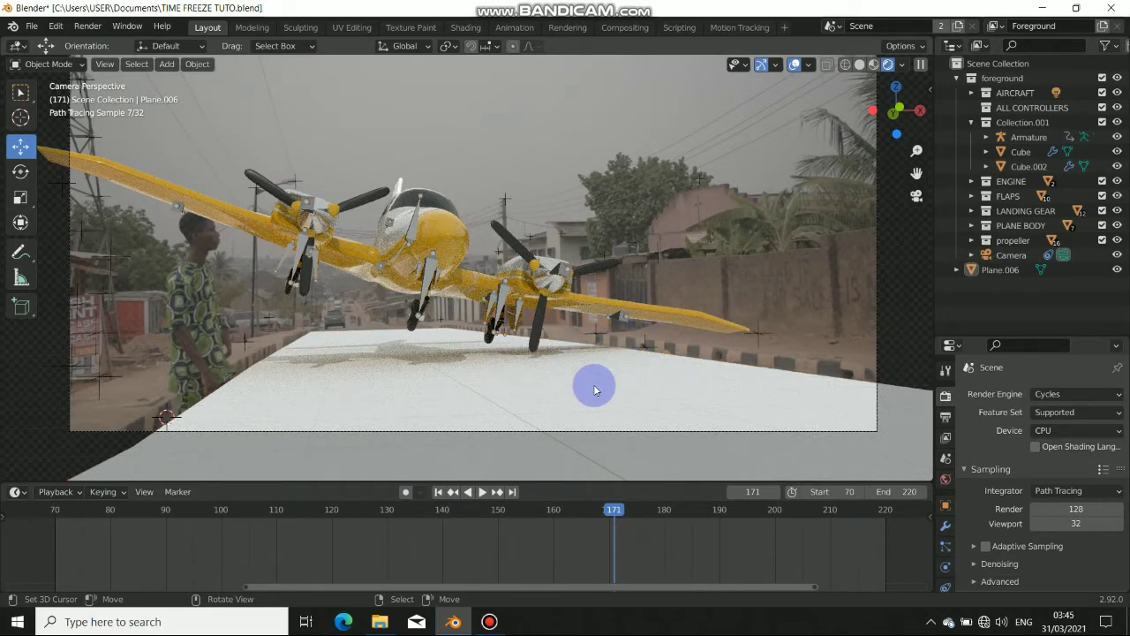
pyautogui.rightClick(594, 386)
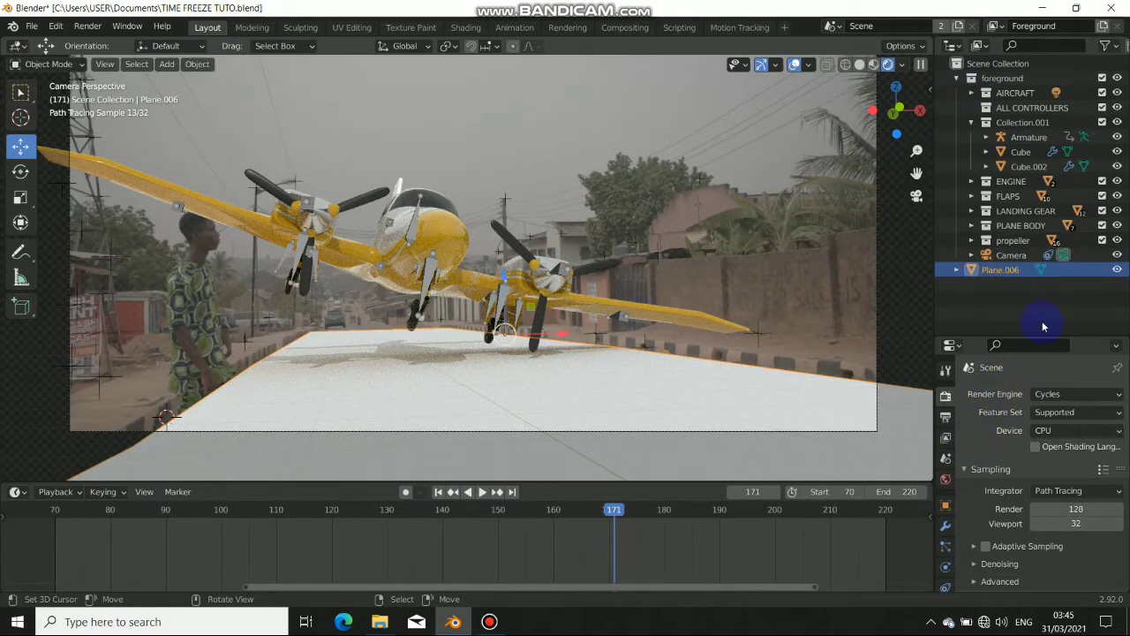
pyautogui.rightClick(1042, 327)
pyautogui.click(1047, 331)
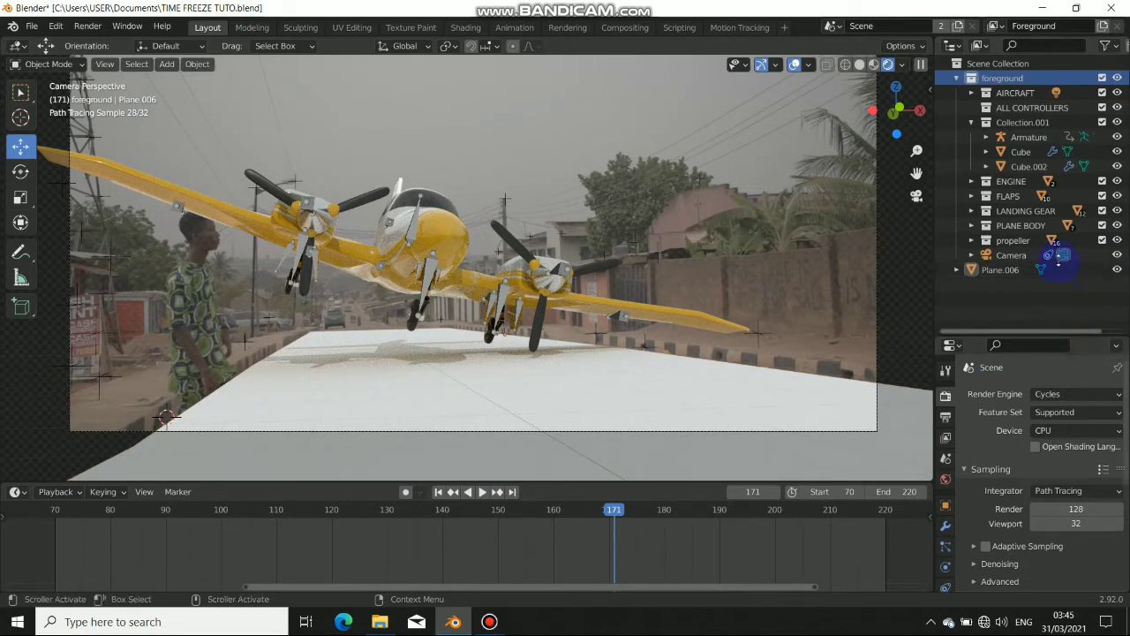
pyautogui.moveTo(1059, 262); pyautogui.dragTo(1059, 252)
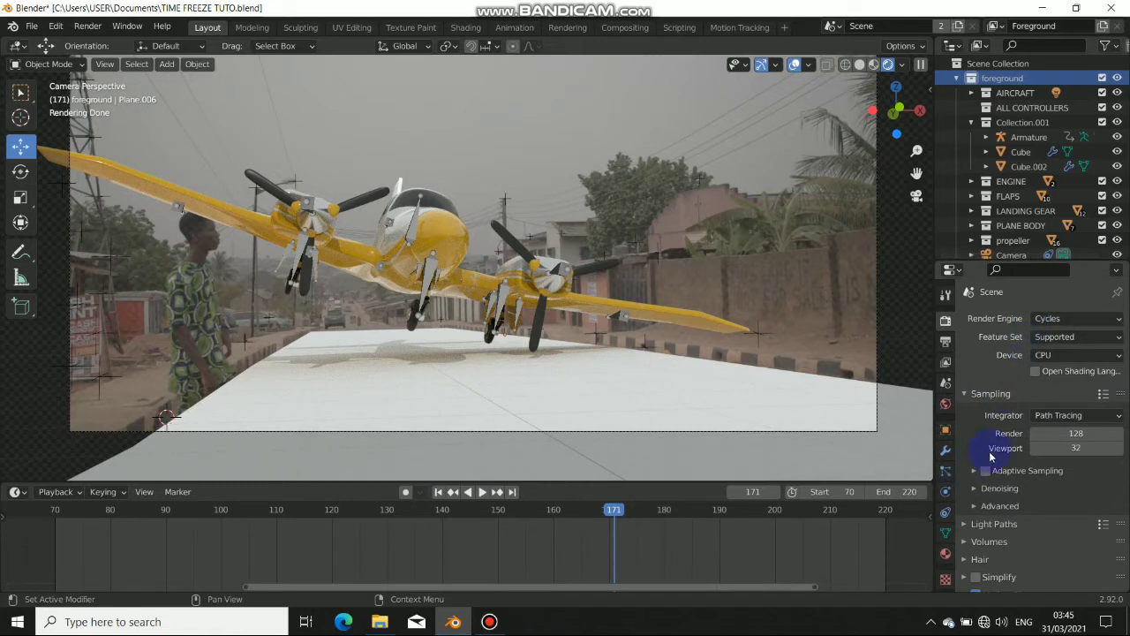
pyautogui.click(778, 408)
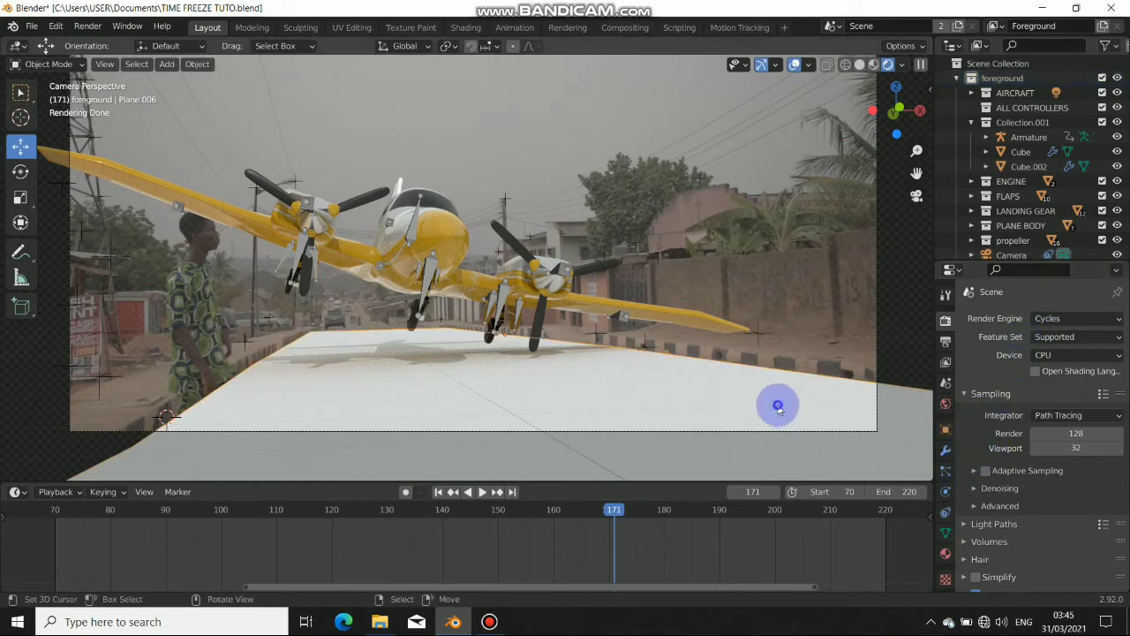
# - Turn the ground plane into a Shadow Catcher in its object visibility settings and deselect everything
pyautogui.click(945, 430)
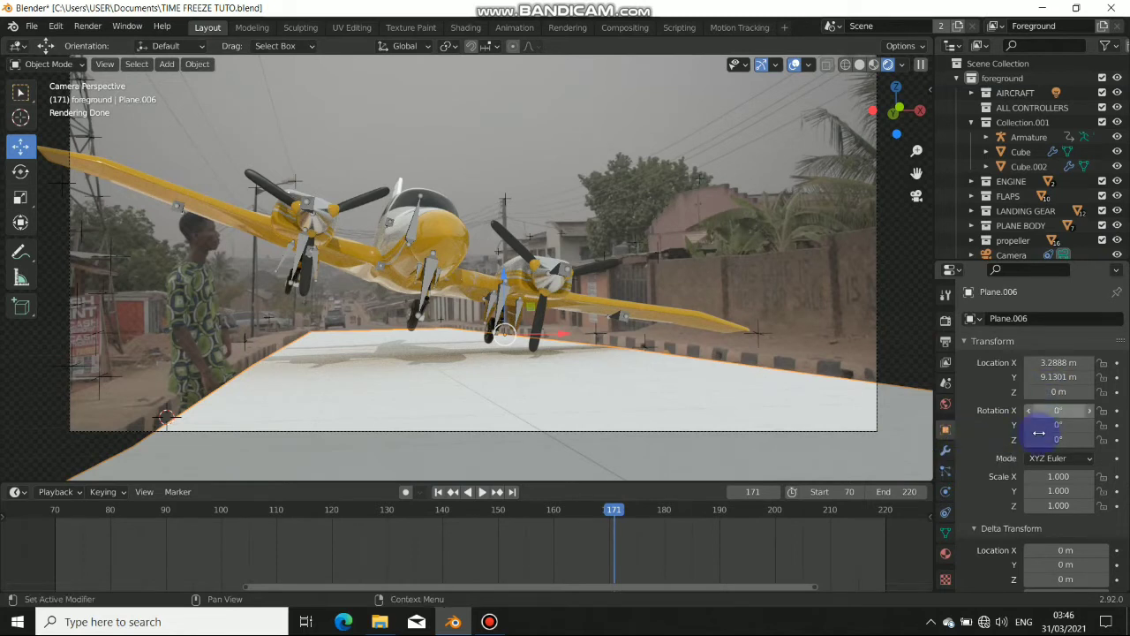
pyautogui.scroll(-7, 998, 539)
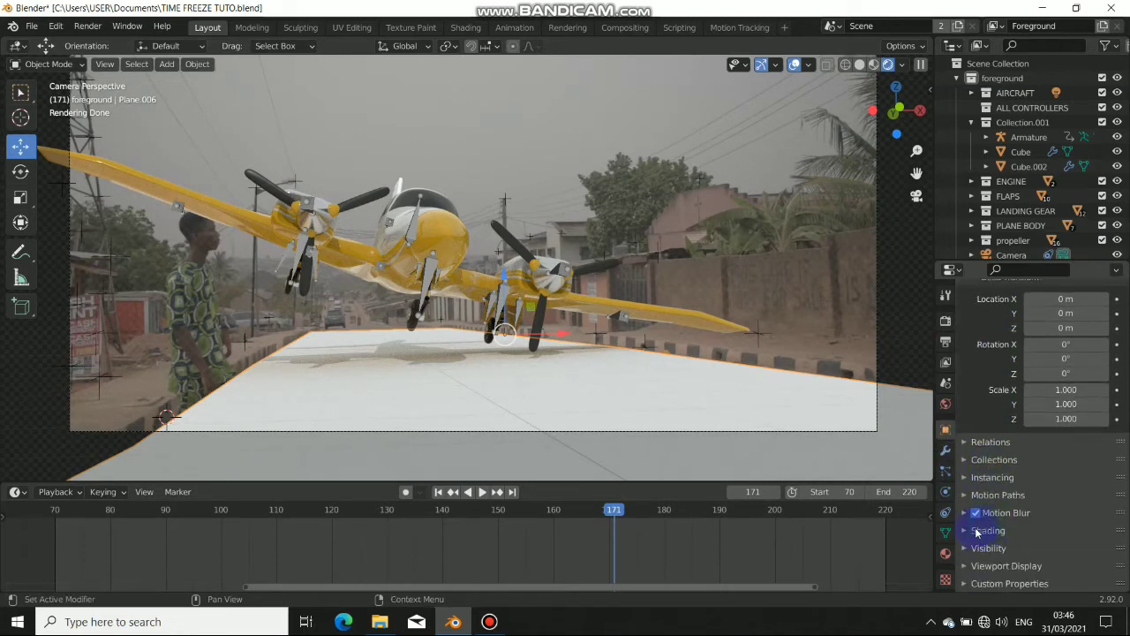
pyautogui.click(968, 549)
pyautogui.scroll(-5, 1006, 546)
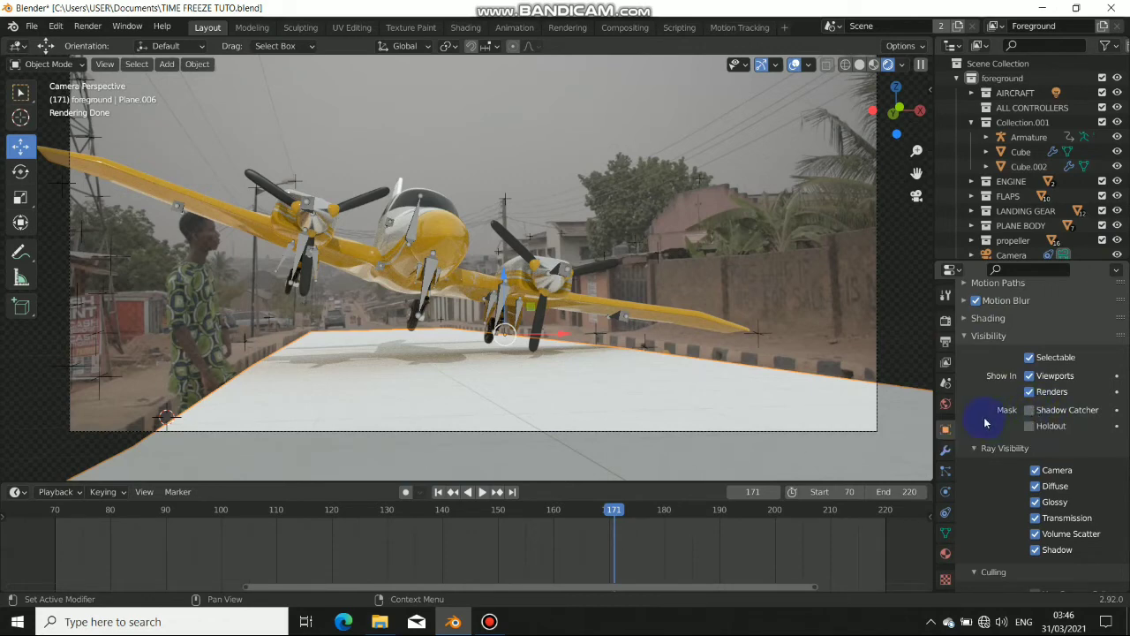
pyautogui.click(1030, 412)
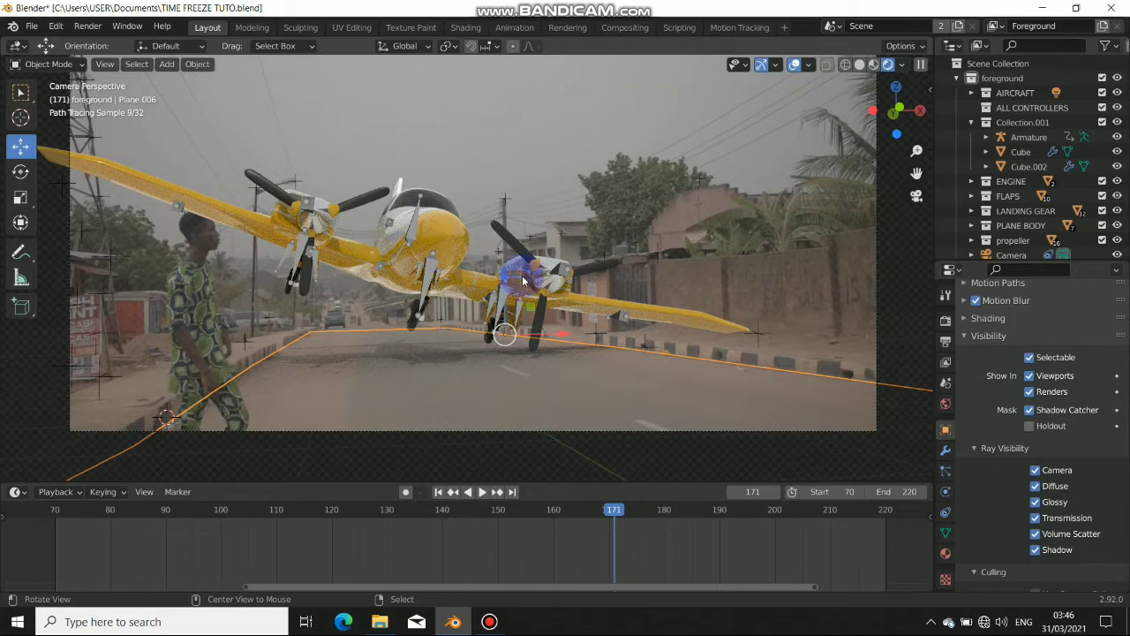
pyautogui.hotkey('alt', 'a')
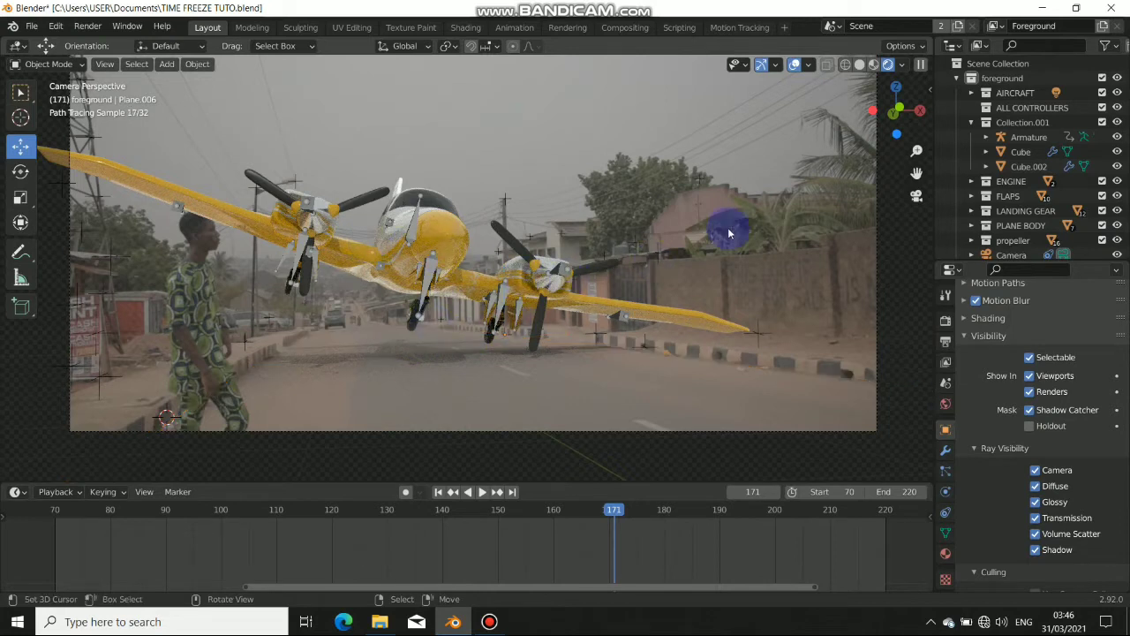
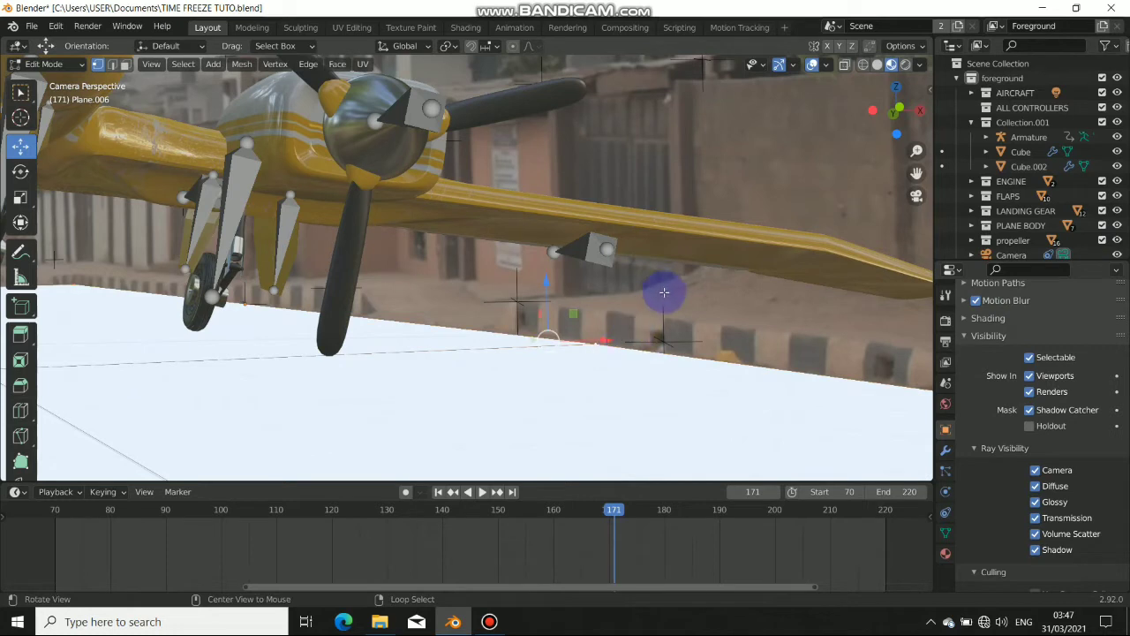
# - Extrude the plane's right edge upward to form a vertical strip covering the face of the right kerb
pyautogui.press('e')
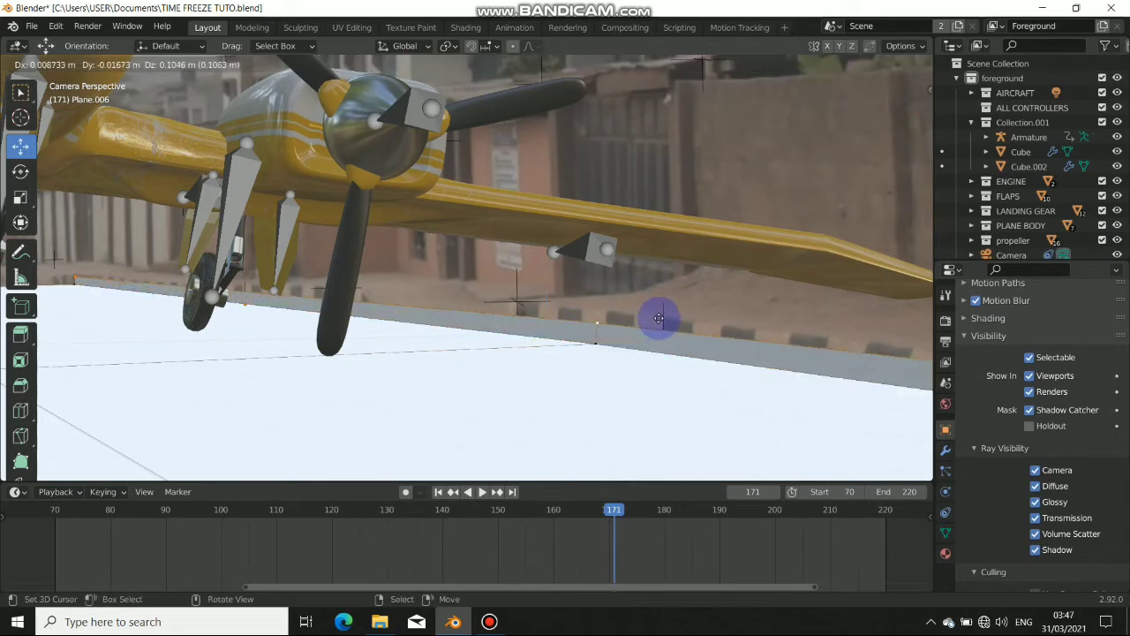
pyautogui.click(664, 309)
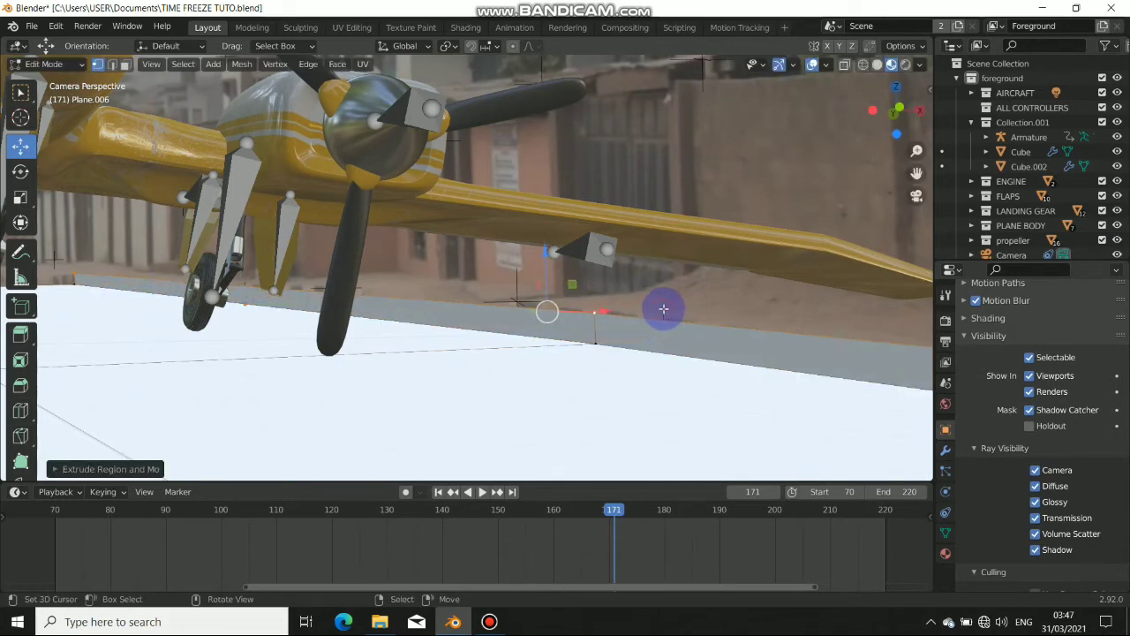
# - Extrude the kerb strip's upper edge outward to cover the pavement, then extend it slightly along X in solid shading
pyautogui.press('e')
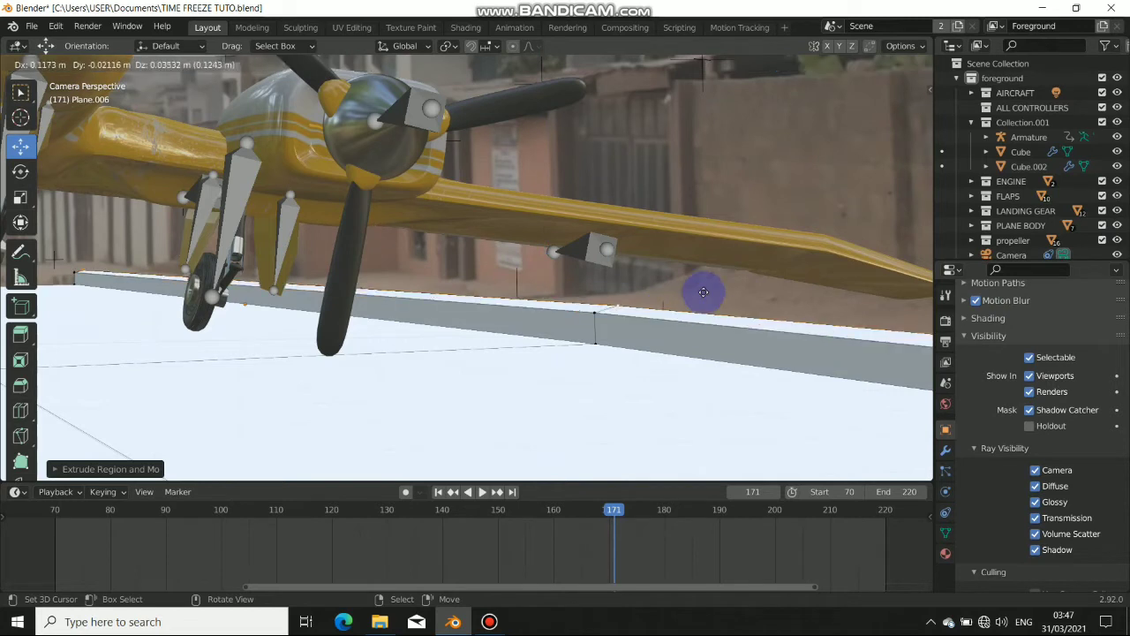
pyautogui.click(757, 265)
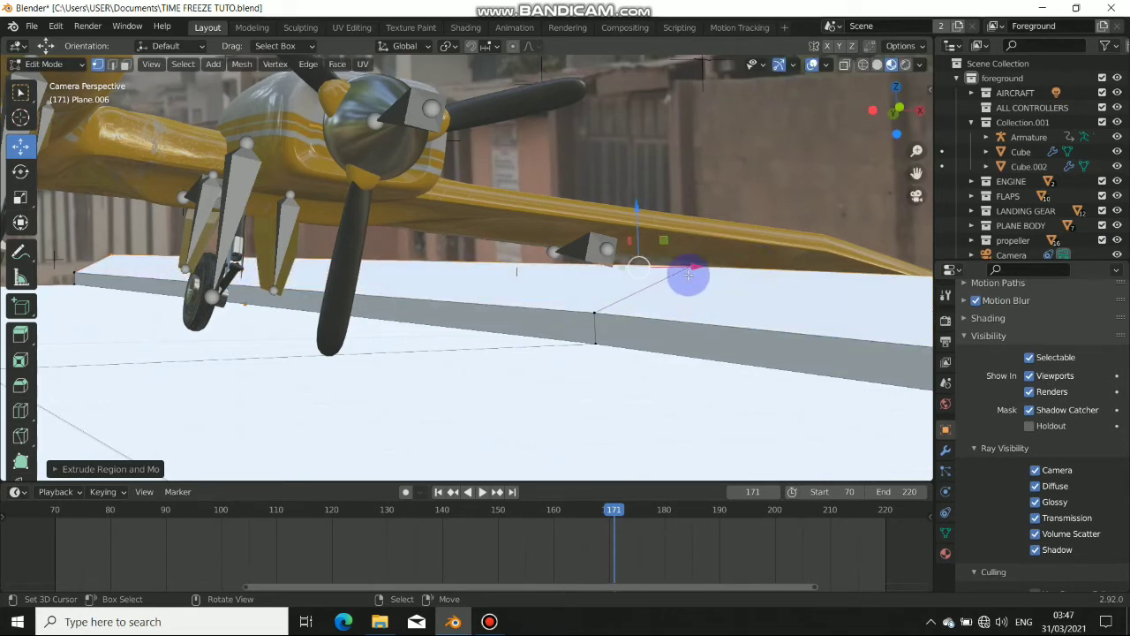
pyautogui.click(878, 64)
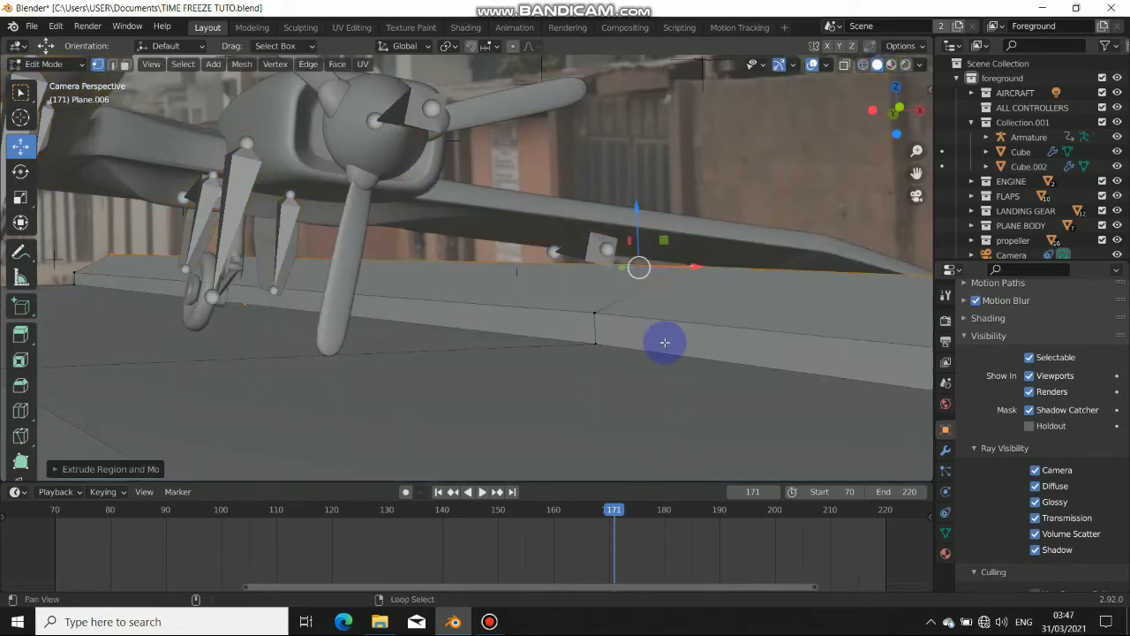
pyautogui.scroll(3, 533, 368)
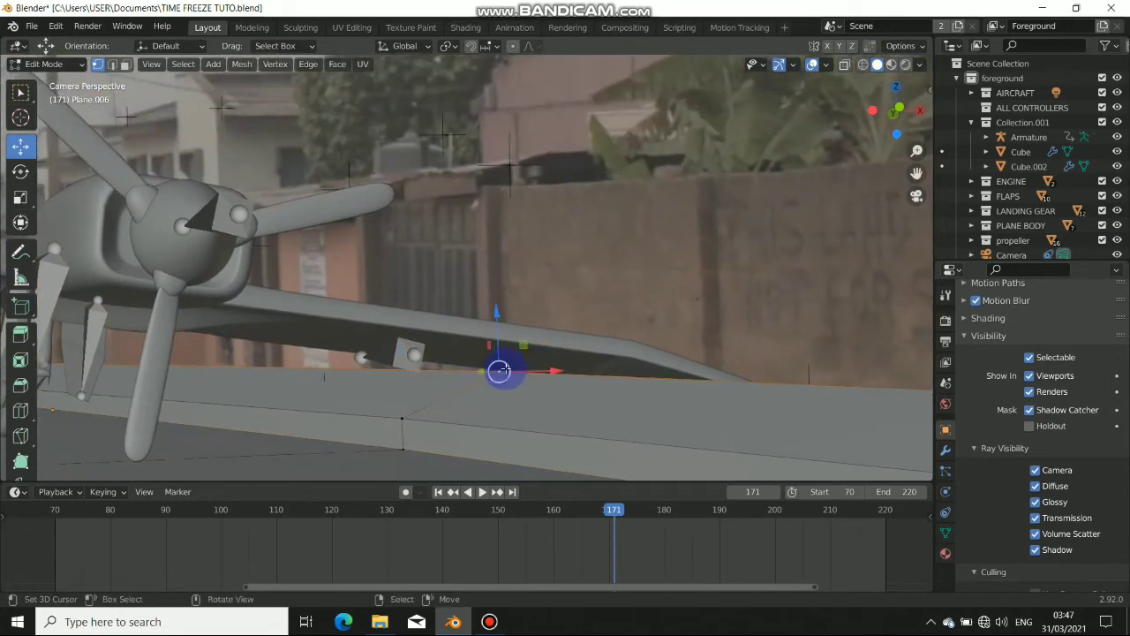
pyautogui.moveTo(500, 371); pyautogui.dragTo(504, 397, button='middle')
pyautogui.moveTo(523, 404); pyautogui.dragTo(530, 402)
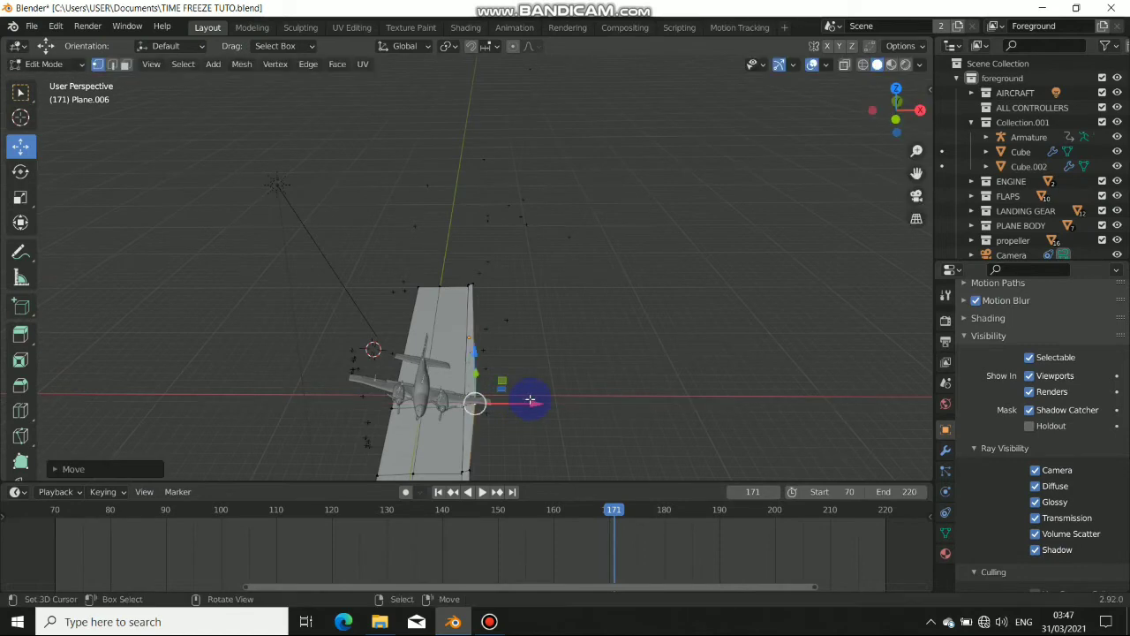
# - Return to the camera view and examine the aircraft's shadow on the road and kerb in rendered shading
pyautogui.press('KP_0')
pyautogui.scroll(-5, 567, 419)
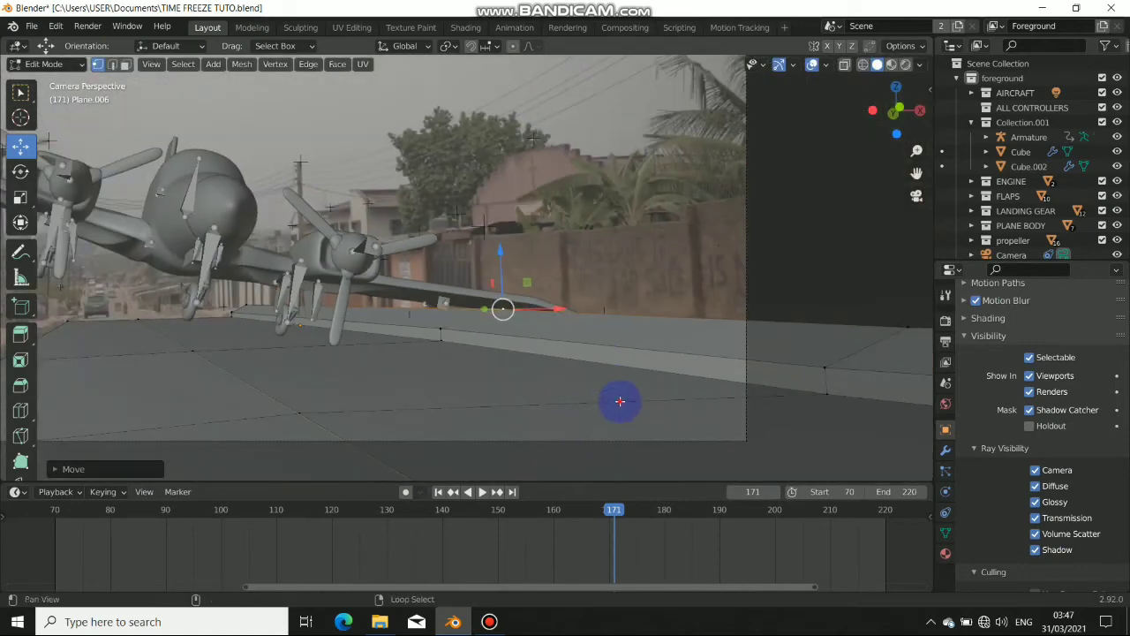
pyautogui.keyDown('shift'); pyautogui.moveTo(621, 401); pyautogui.dragTo(422, 484, button='middle'); pyautogui.keyUp('shift')
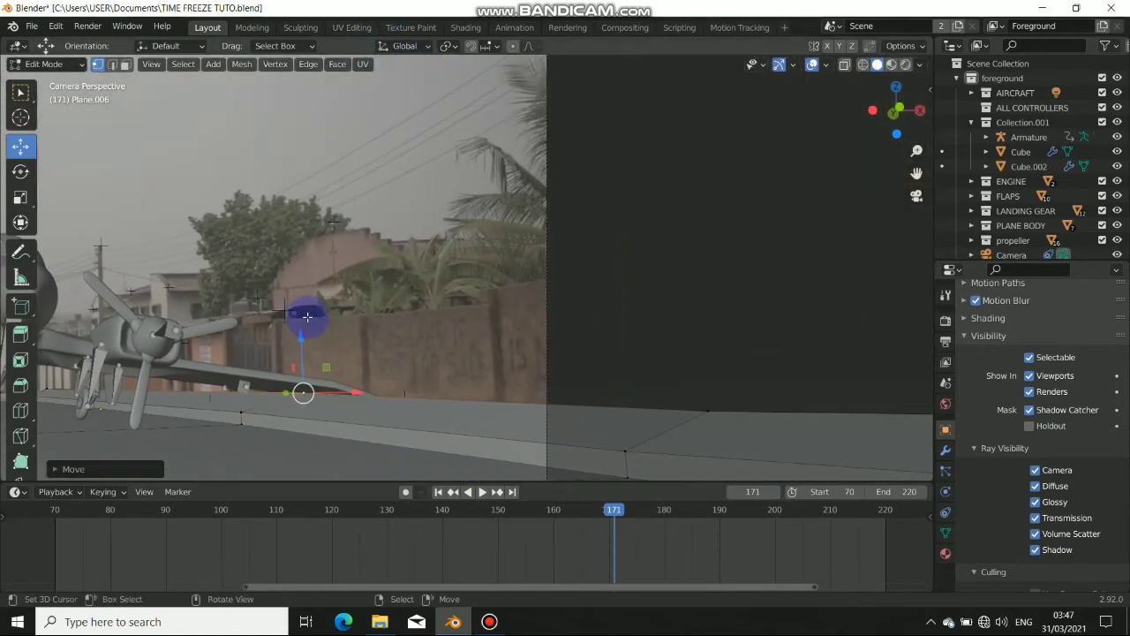
pyautogui.keyDown('shift'); pyautogui.moveTo(307, 316); pyautogui.dragTo(753, 289, button='middle'); pyautogui.keyUp('shift')
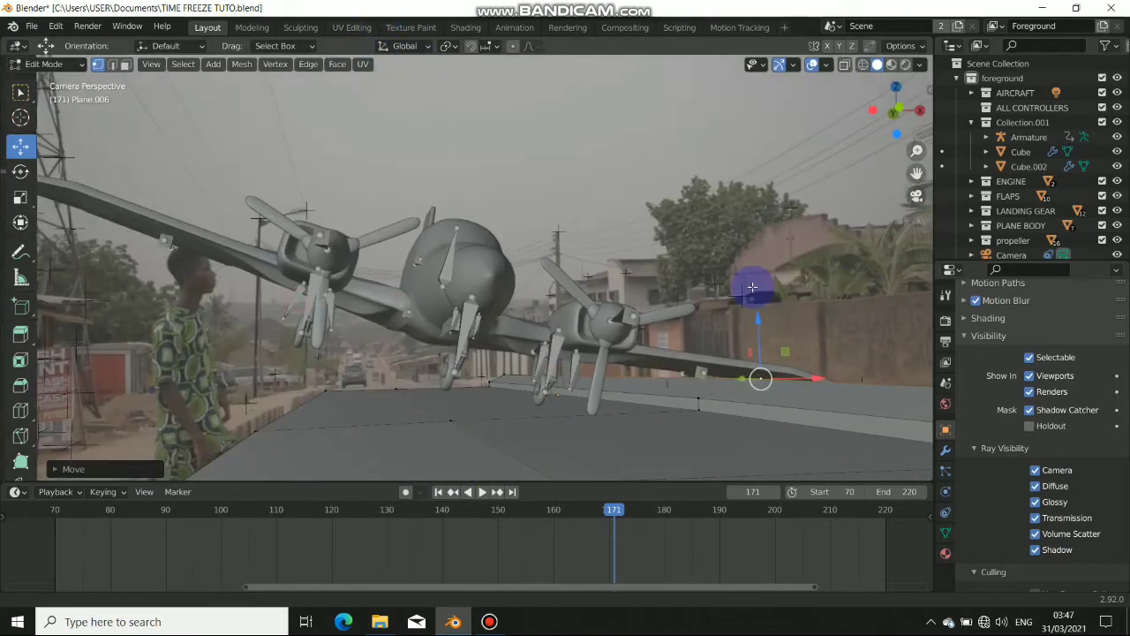
pyautogui.scroll(-3, 604, 285)
pyautogui.keyDown('shift'); pyautogui.moveTo(602, 295); pyautogui.dragTo(571, 279, button='middle'); pyautogui.keyUp('shift')
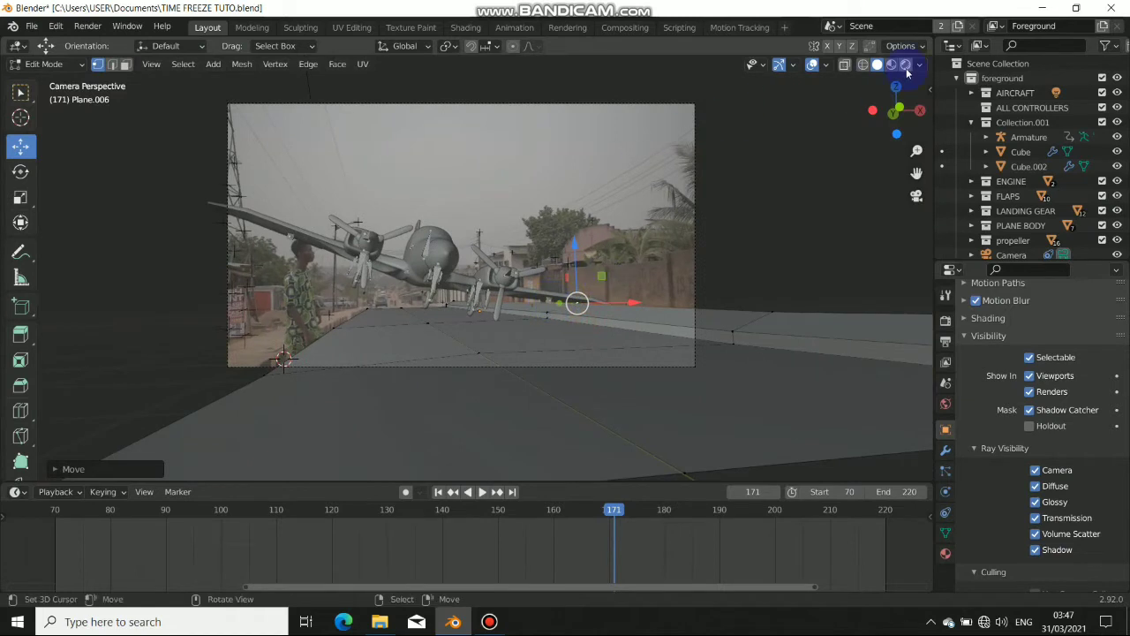
pyautogui.click(906, 67)
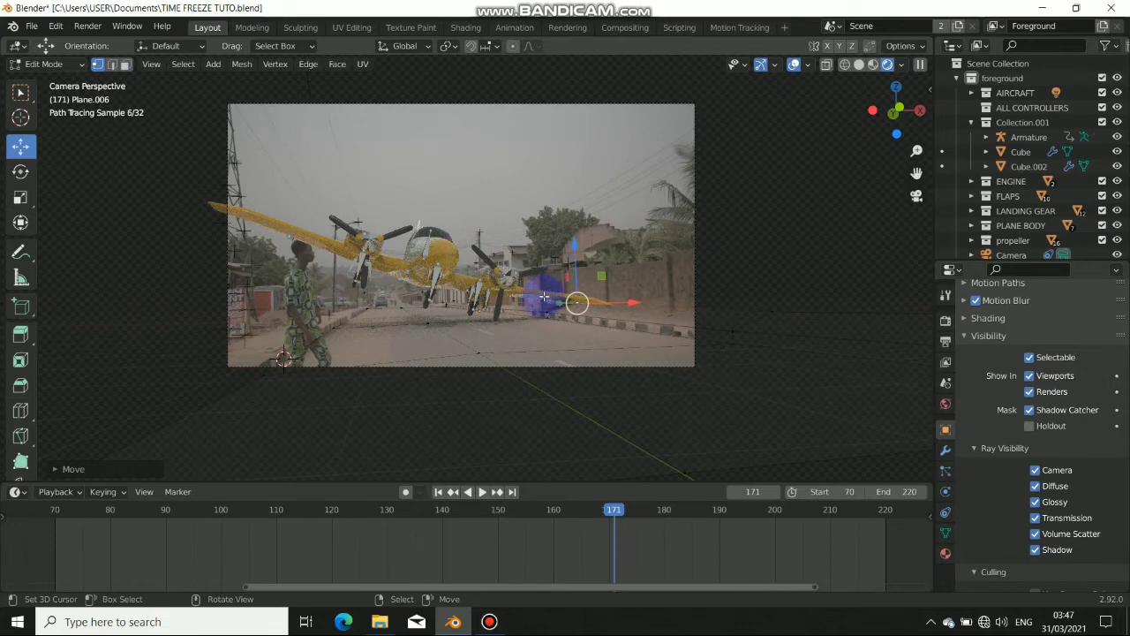
pyautogui.scroll(5, 542, 298)
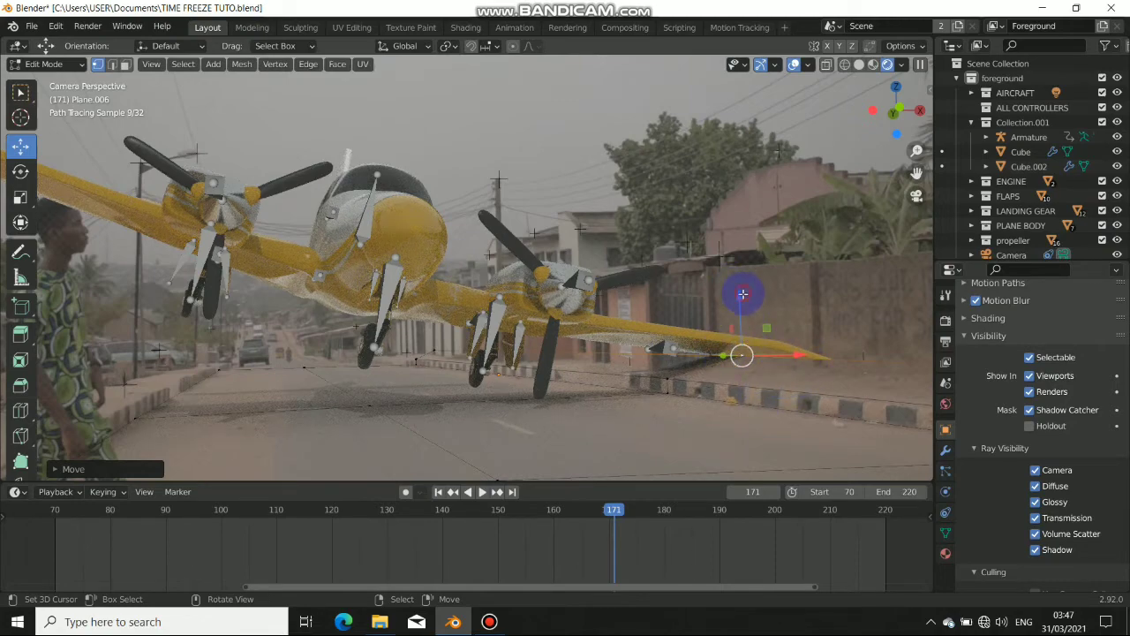
# - Lower the pavement surface's outer edge, then raise it slightly at frame 150 in solid shading
pyautogui.moveTo(743, 294); pyautogui.dragTo(765, 374)
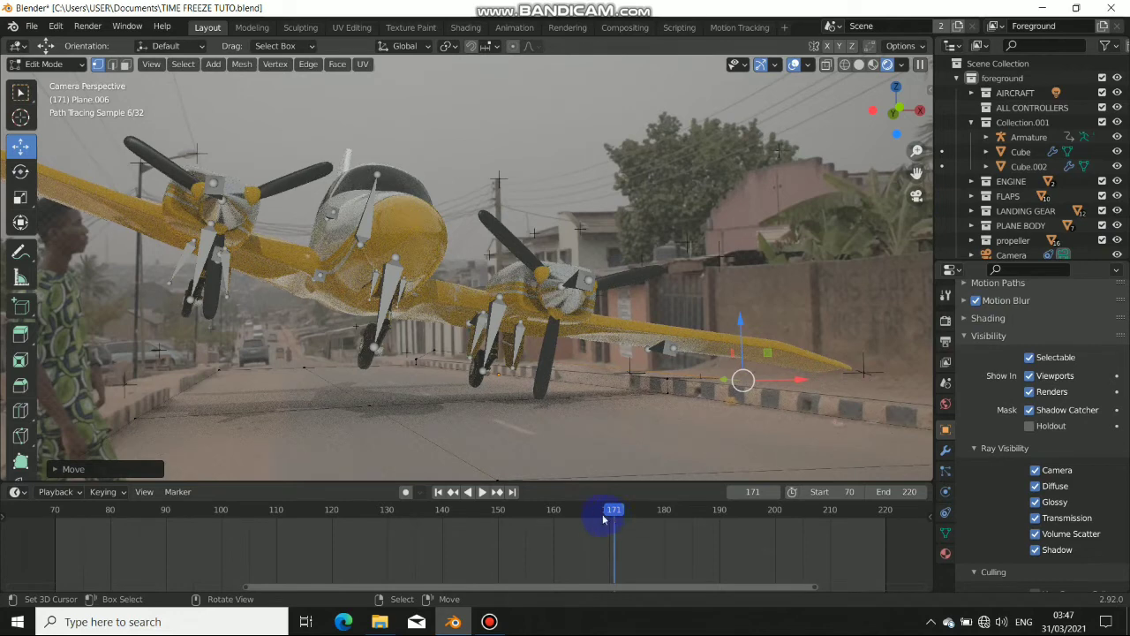
pyautogui.click(498, 530)
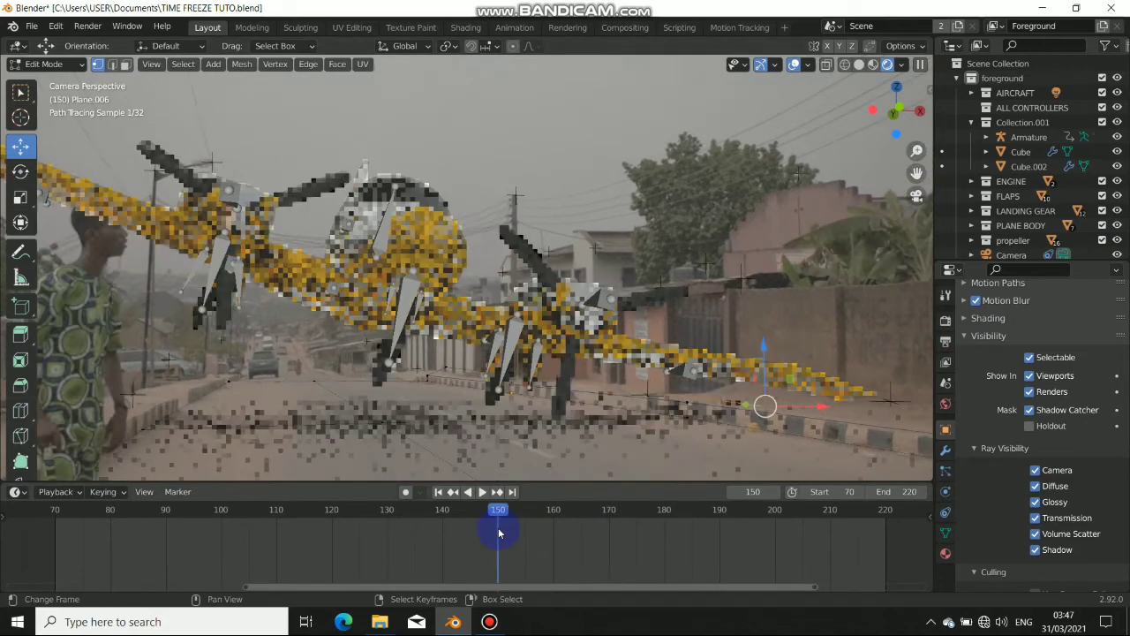
pyautogui.click(861, 69)
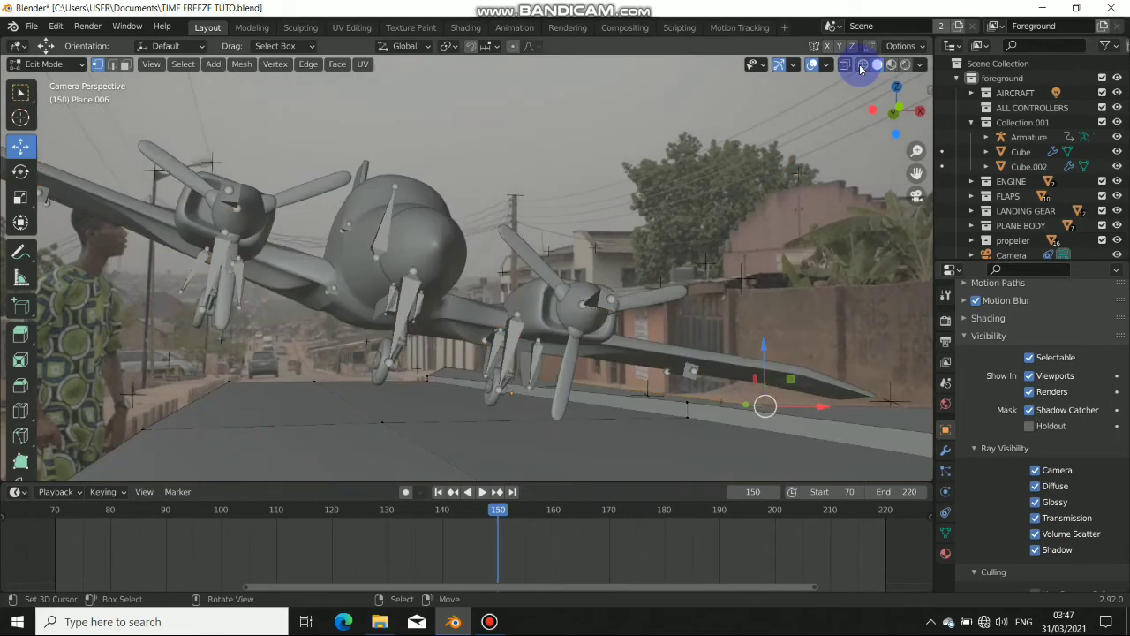
pyautogui.keyDown('shift'); pyautogui.moveTo(655, 413); pyautogui.dragTo(452, 318, button='middle'); pyautogui.keyUp('shift')
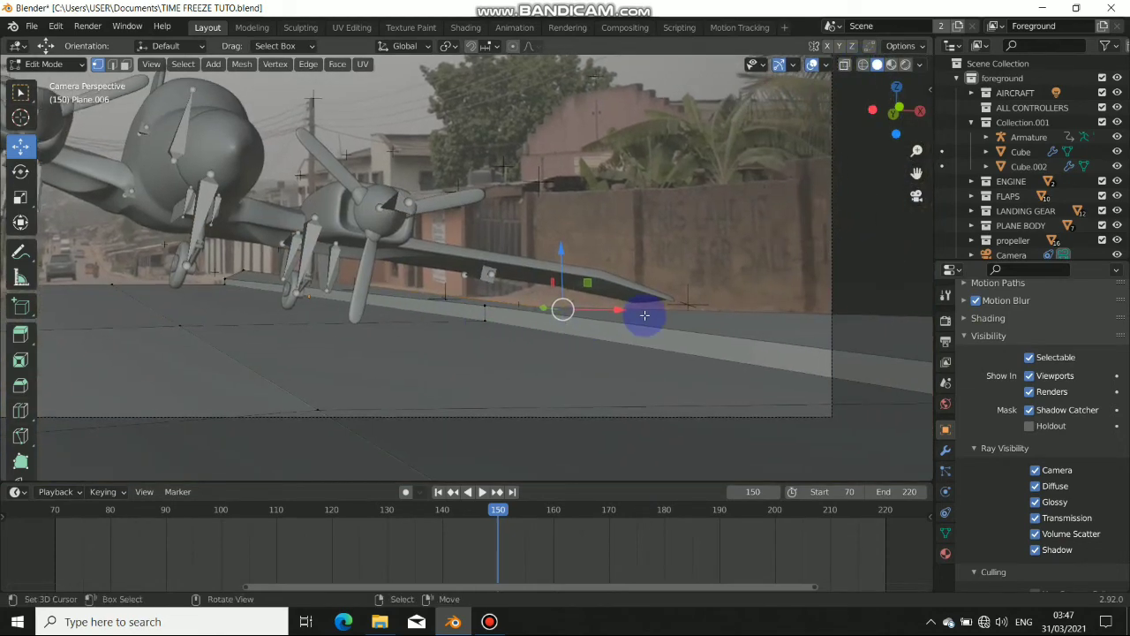
pyautogui.scroll(3, 697, 309)
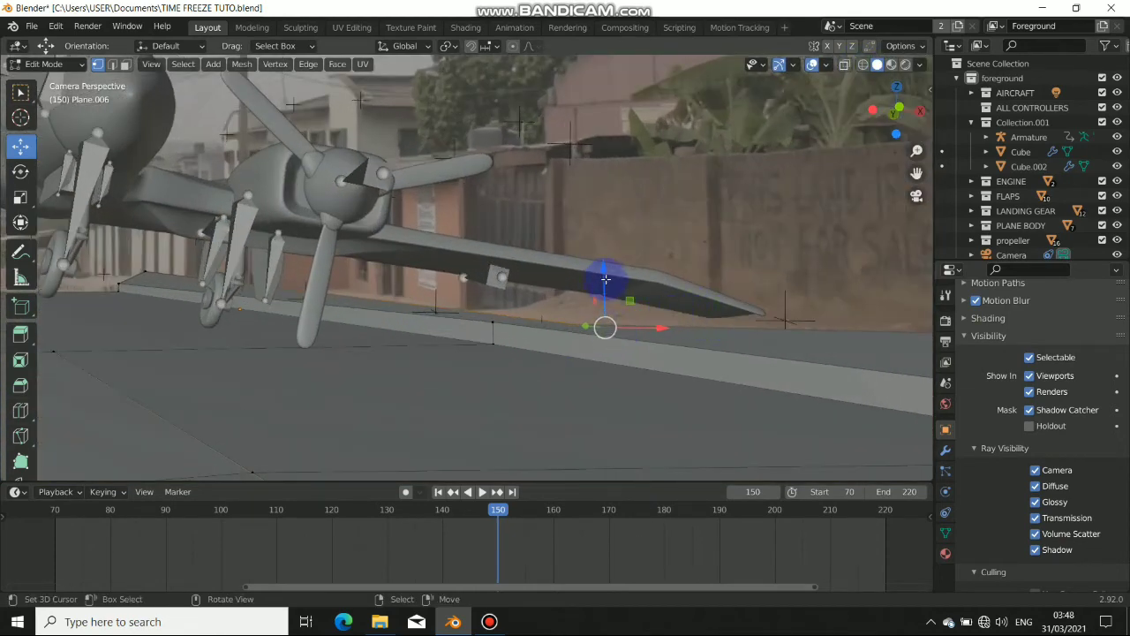
pyautogui.moveTo(606, 278); pyautogui.dragTo(604, 276)
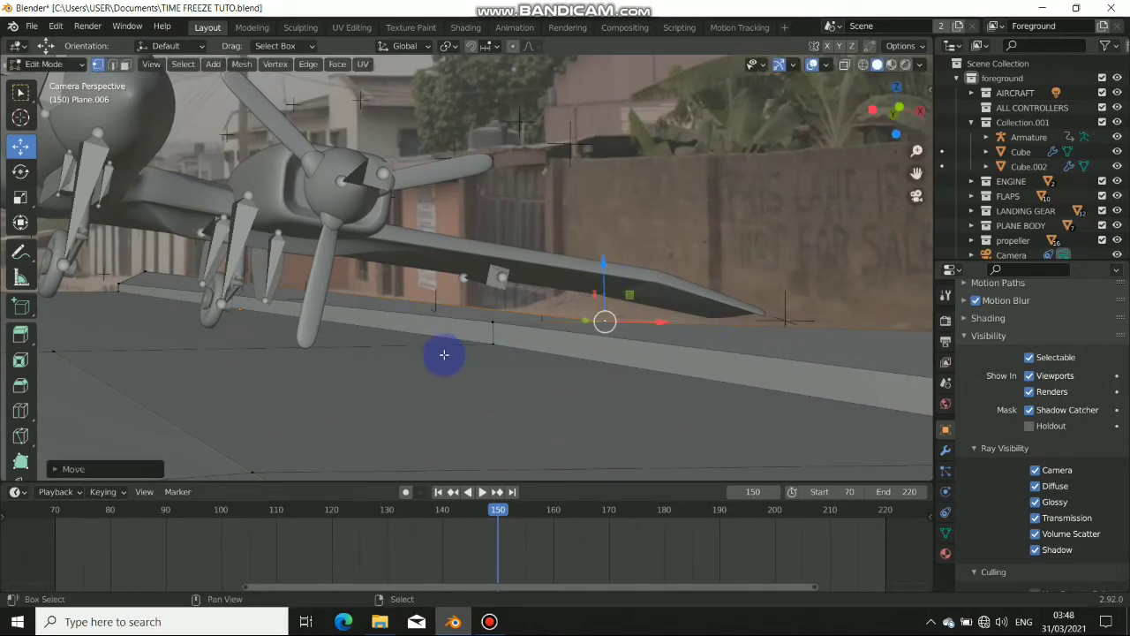
# - Check the aircraft's shadow across the road and kerb at frame 150 in rendered shading
pyautogui.keyDown('shift'); pyautogui.moveTo(444, 354); pyautogui.dragTo(572, 319, button='middle'); pyautogui.keyUp('shift')
pyautogui.scroll(-8, 468, 318)
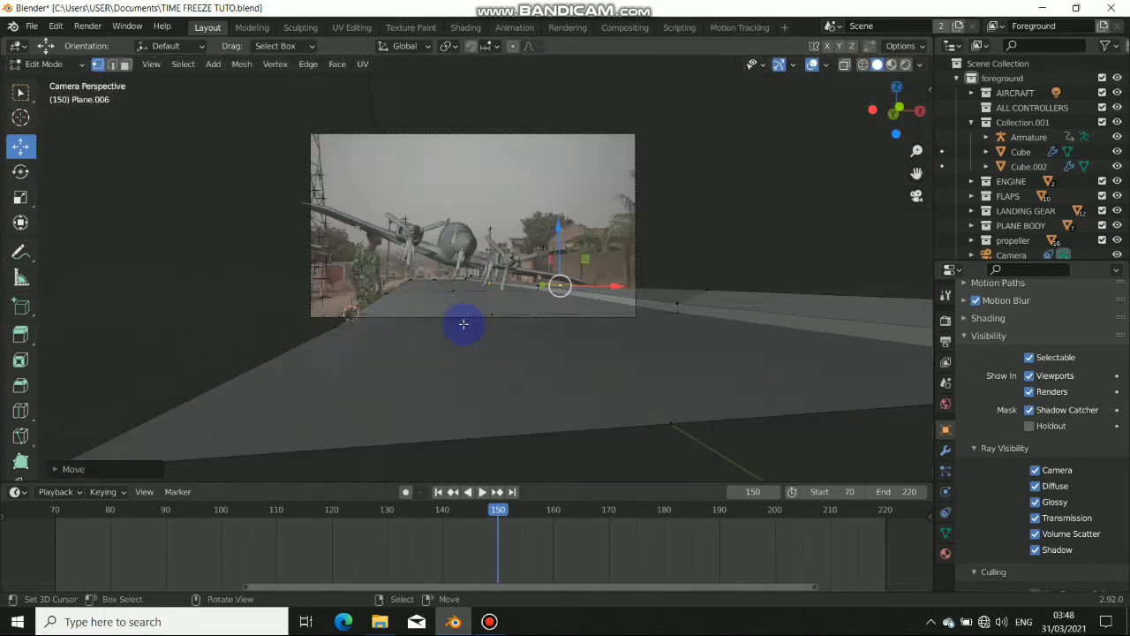
pyautogui.click(905, 65)
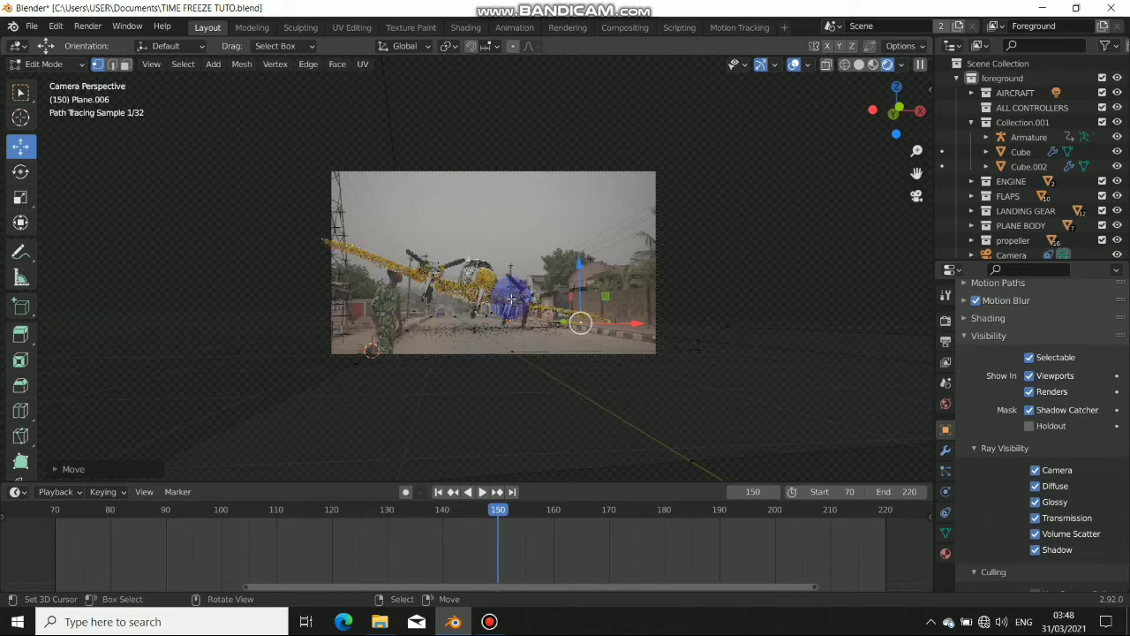
pyautogui.scroll(8, 511, 300)
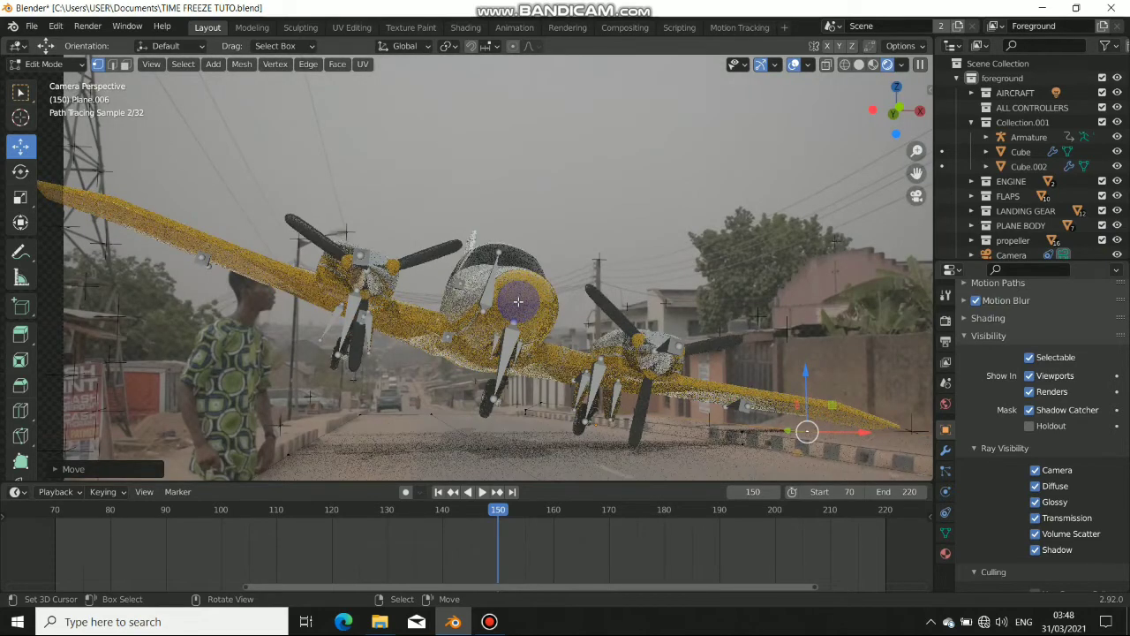
pyautogui.scroll(-2, 521, 303)
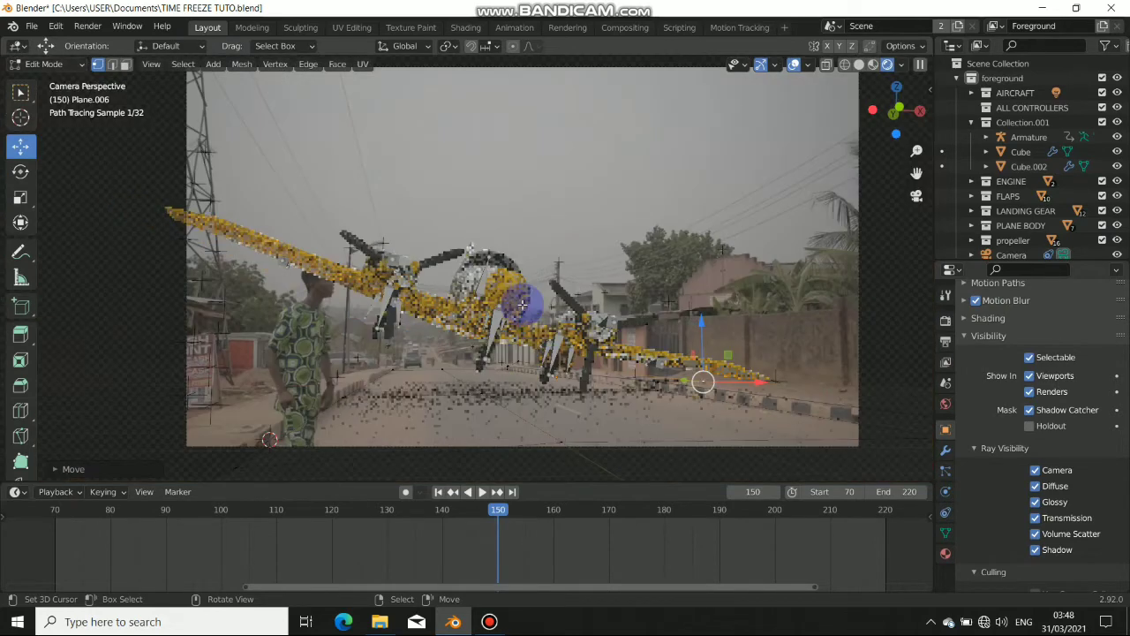
# - Go back to frame 98 to check the plane against the road, then set the current frame to 102
pyautogui.moveTo(499, 515); pyautogui.dragTo(212, 524)
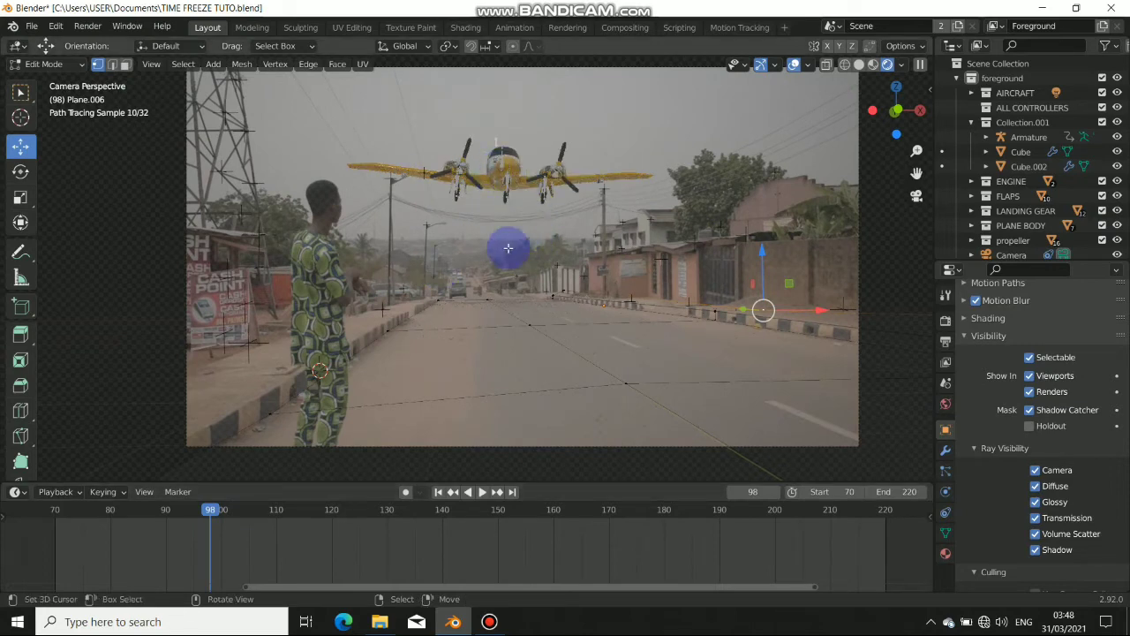
pyautogui.scroll(5, 509, 319)
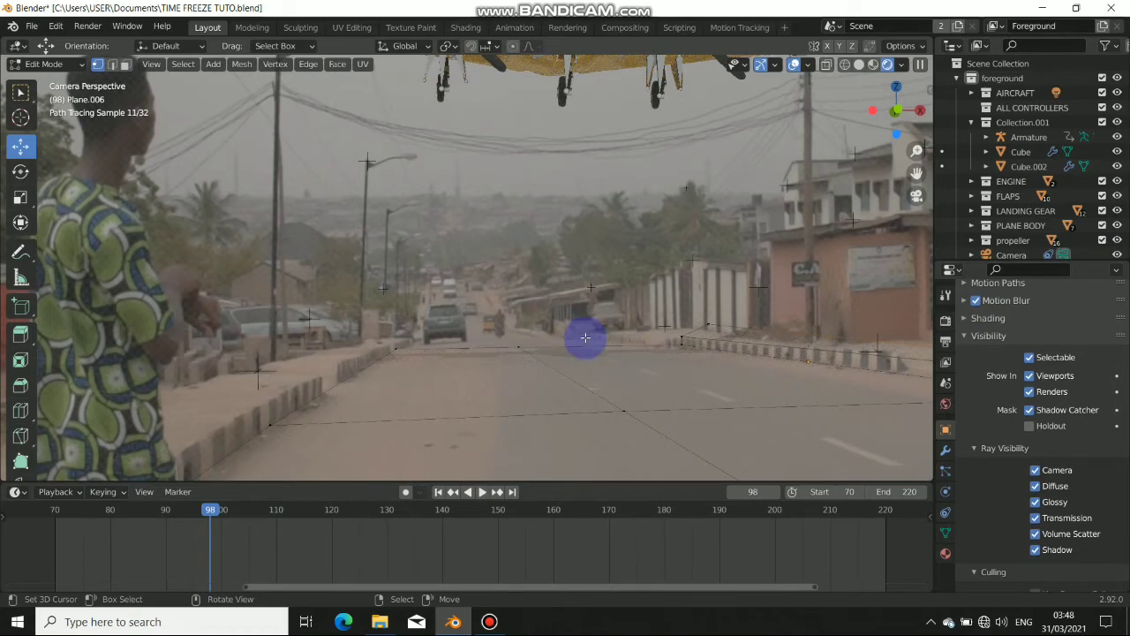
pyautogui.scroll(-7, 586, 338)
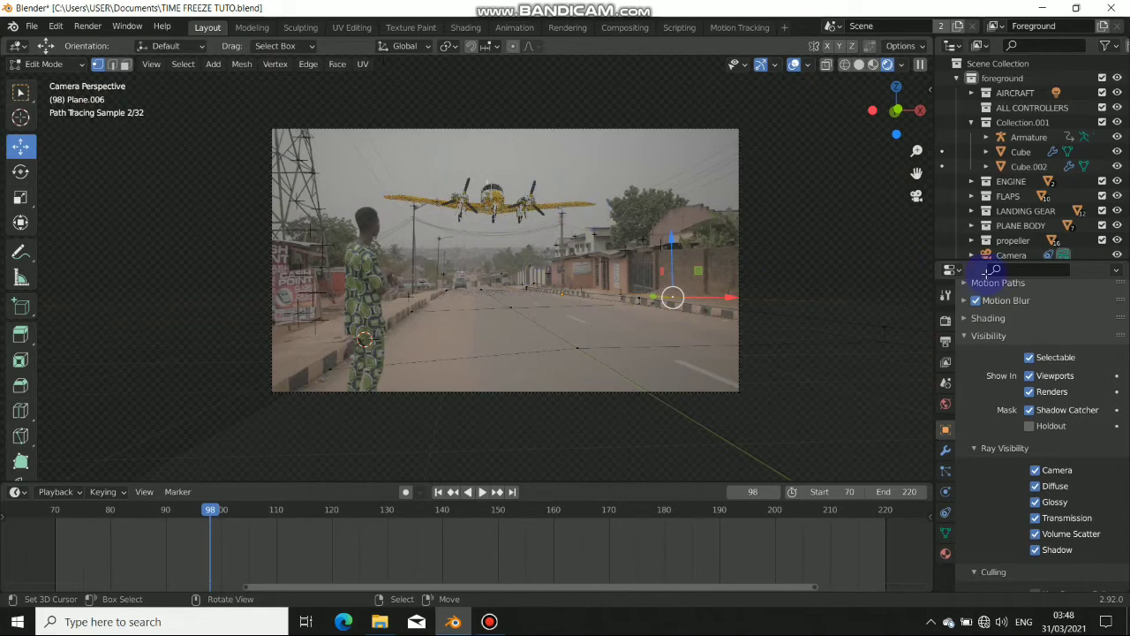
pyautogui.keyDown('shift'); pyautogui.moveTo(598, 280); pyautogui.dragTo(987, 272, button='middle'); pyautogui.keyUp('shift')
pyautogui.moveTo(695, 251)
pyautogui.keyDown('shift'); pyautogui.mouseDown(button='middle')
pyautogui.moveTo(517, 247)
pyautogui.moveTo(472, 267)
pyautogui.moveTo(273, 283)
pyautogui.moveTo(239, 270)
pyautogui.mouseUp(button='middle'); pyautogui.keyUp('shift')
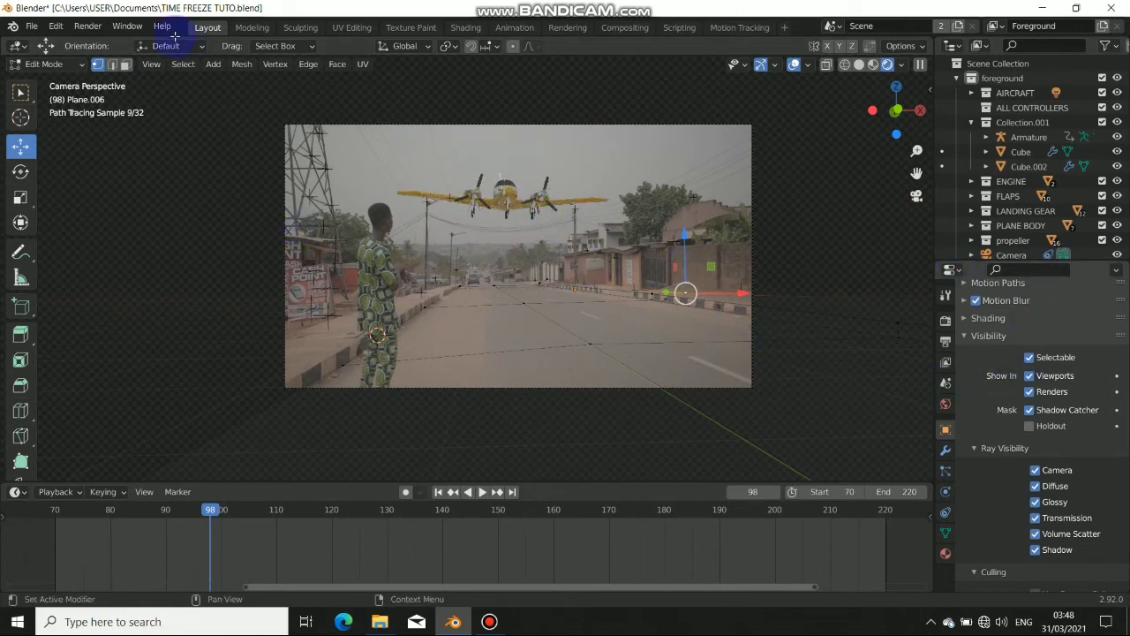
pyautogui.click(304, 539)
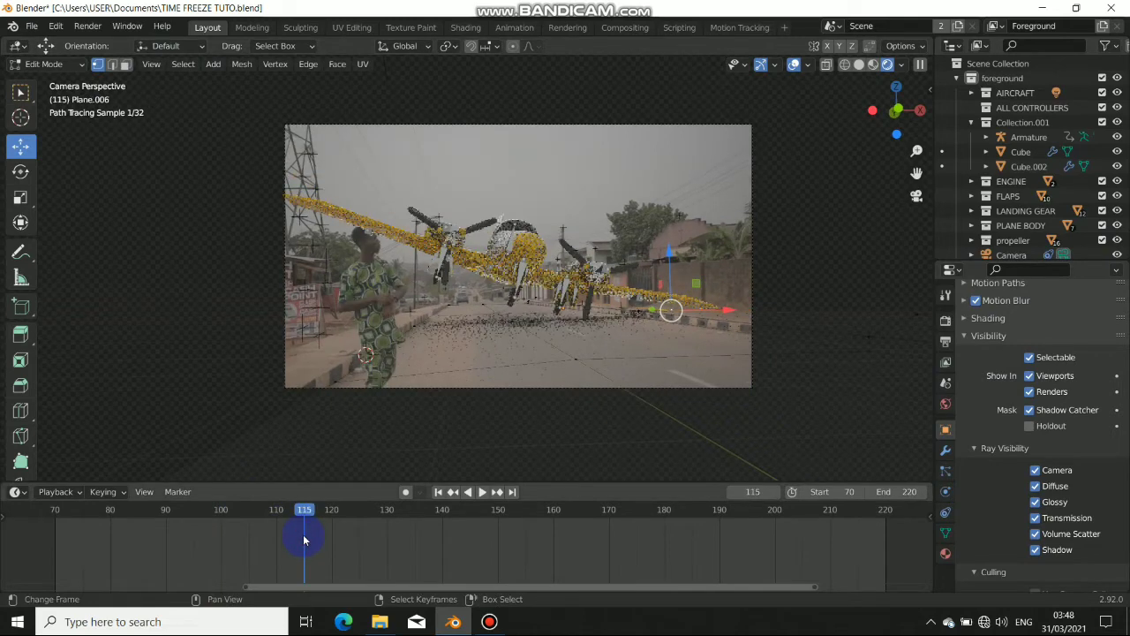
pyautogui.moveTo(304, 539); pyautogui.dragTo(232, 548)
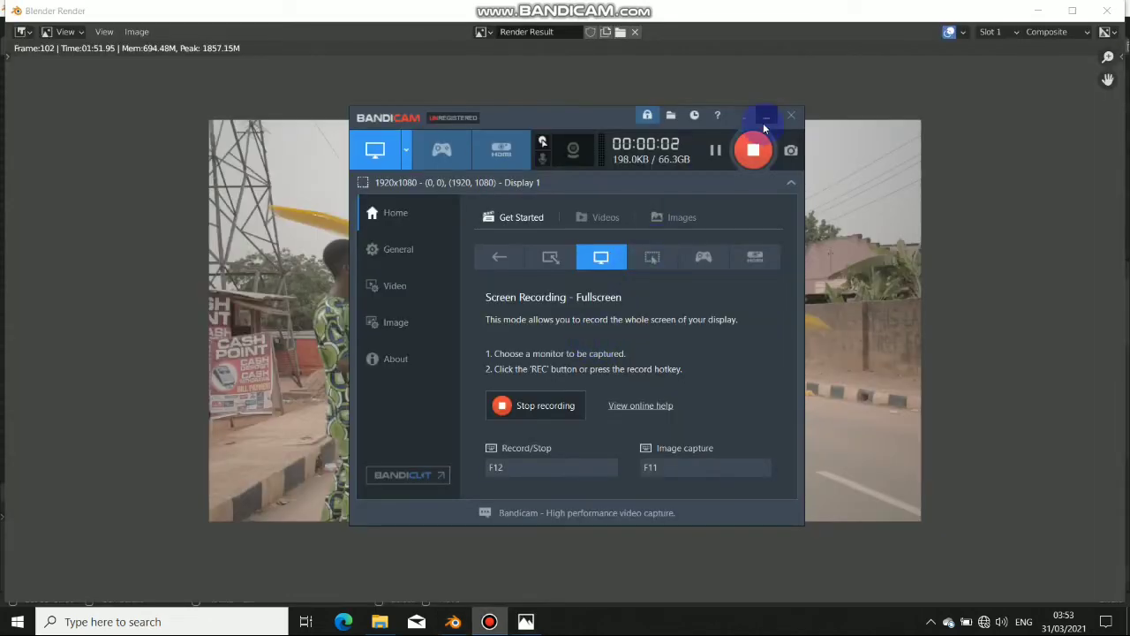
# - Examine the finished render of frame 102 up close and as a whole, checking the motion blur and ground shadow
pyautogui.click(763, 112)
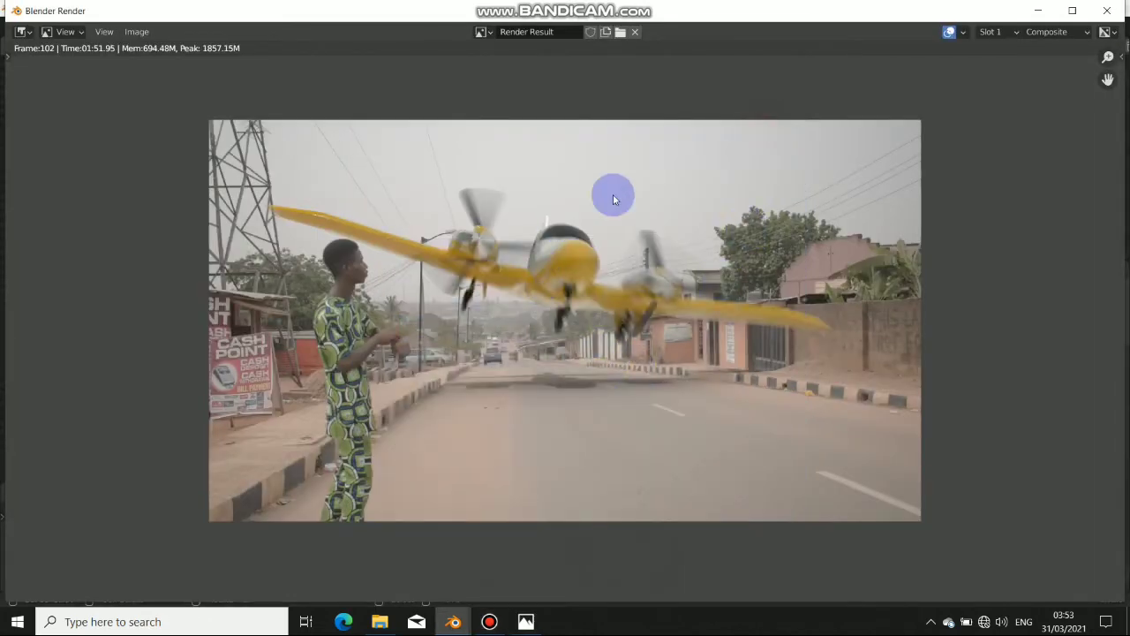
pyautogui.scroll(5, 550, 293)
pyautogui.scroll(-2, 576, 284)
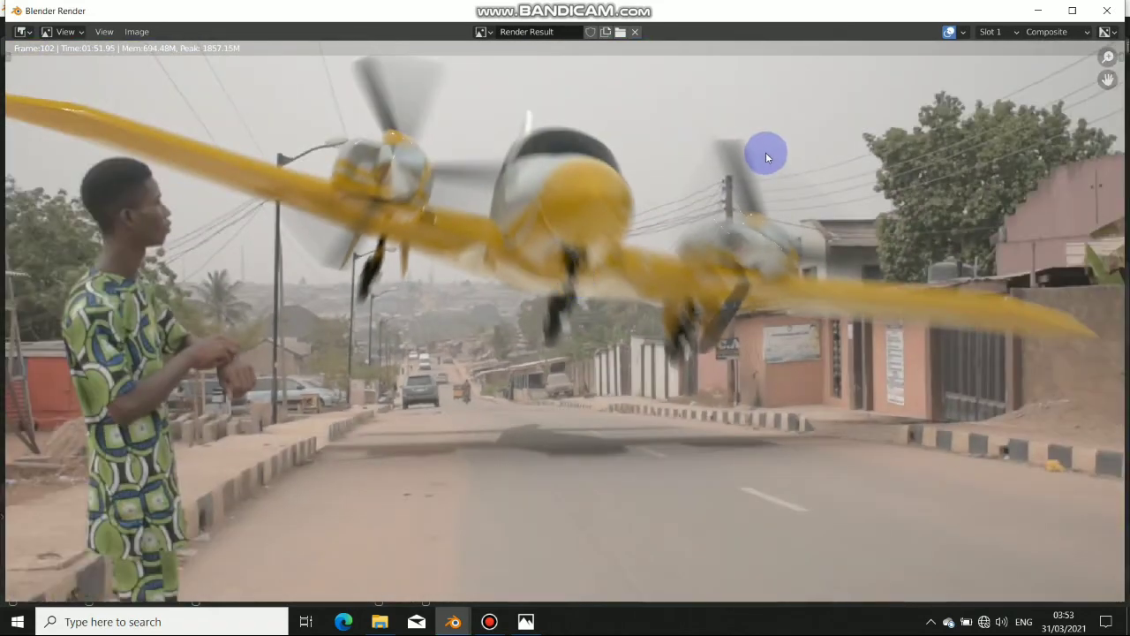
pyautogui.scroll(-3, 766, 151)
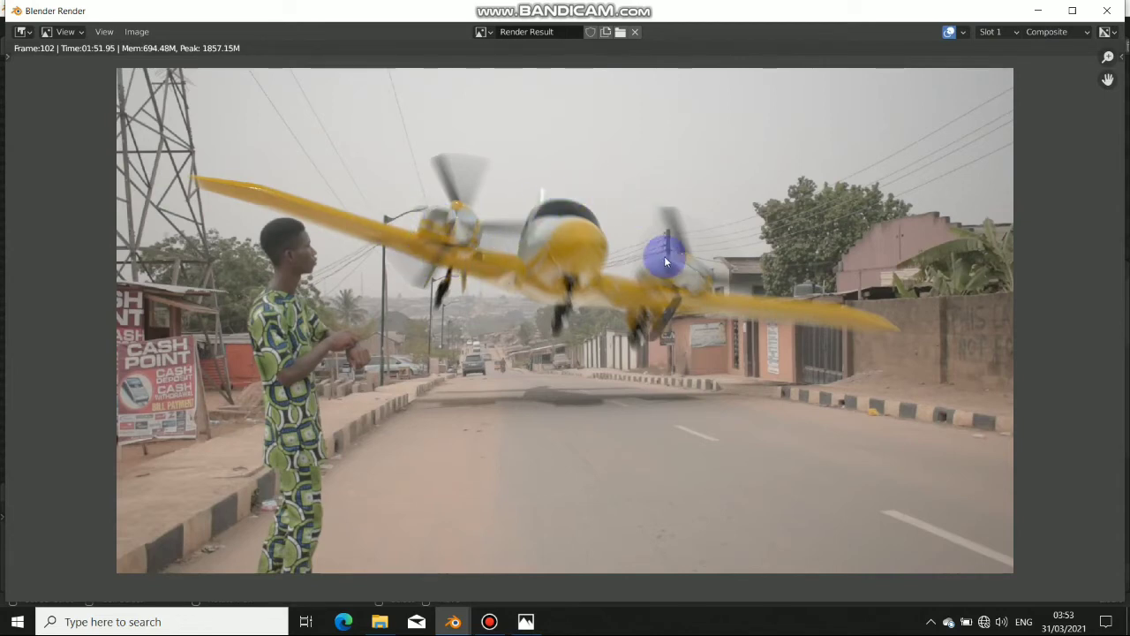
pyautogui.scroll(3, 567, 236)
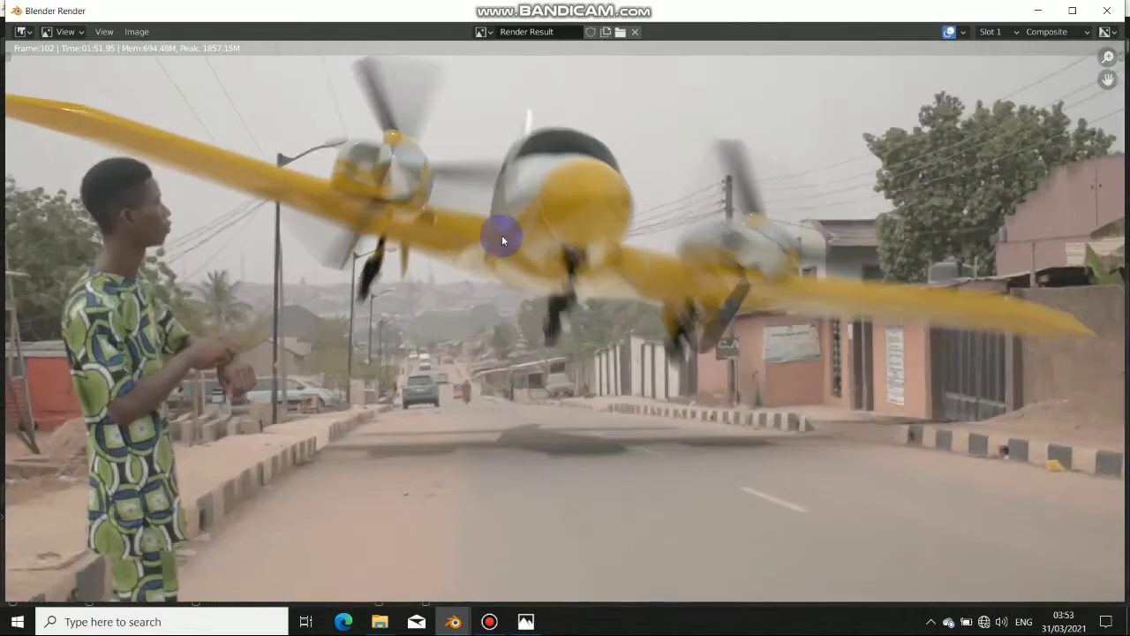
pyautogui.scroll(-1, 569, 225)
pyautogui.scroll(-3, 582, 247)
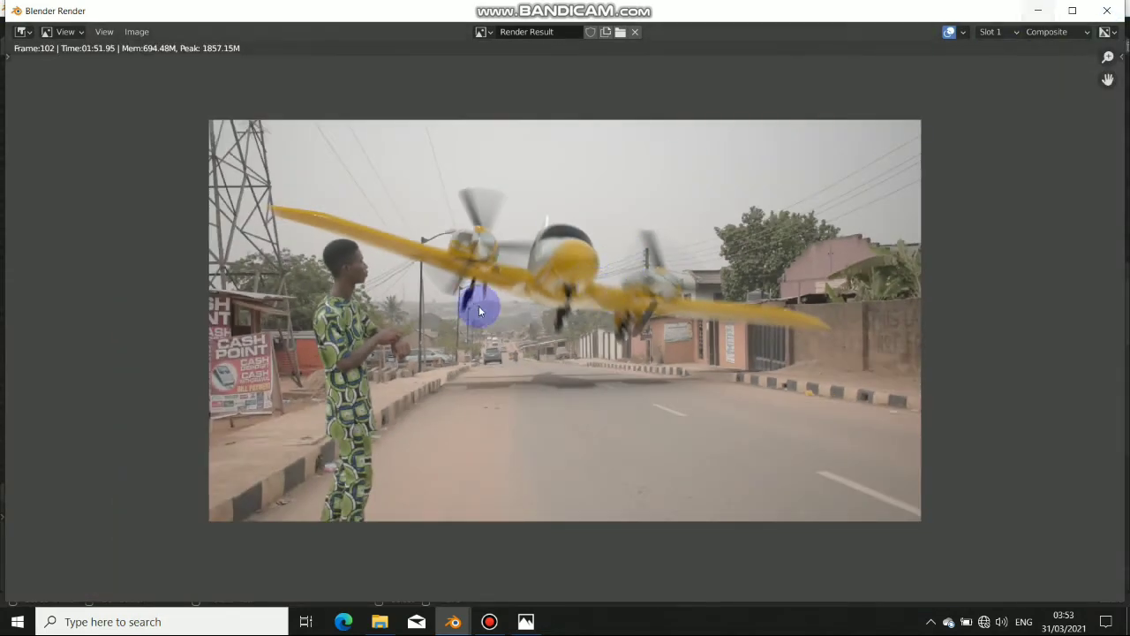
# - Put the render window away, switch the viewport to solid shading and show the Render properties
pyautogui.click(1038, 9)
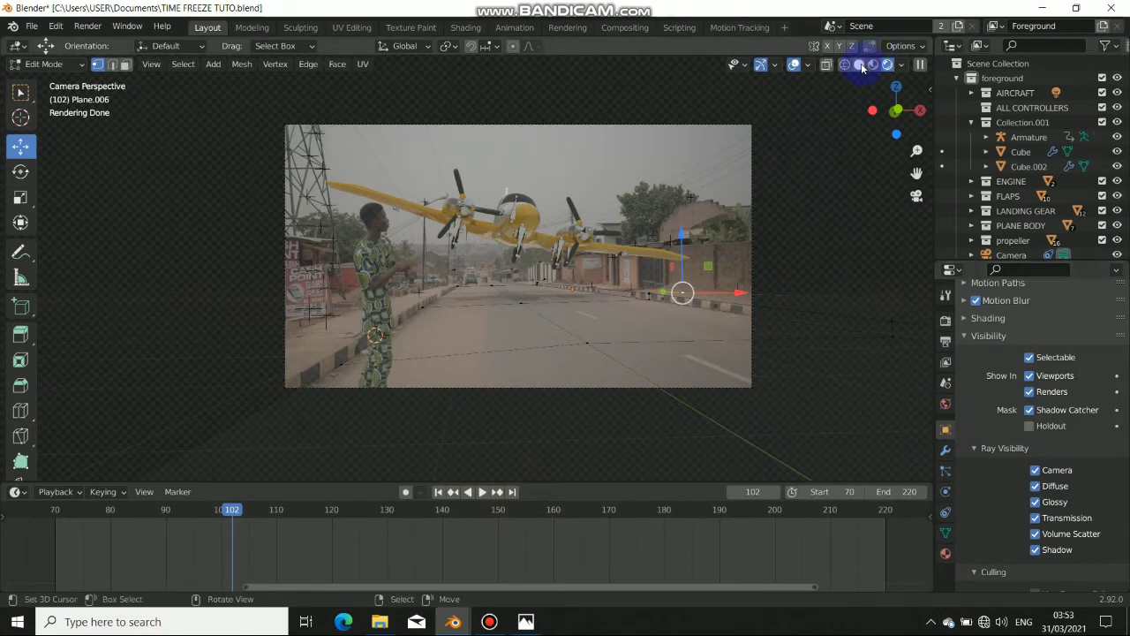
pyautogui.click(861, 66)
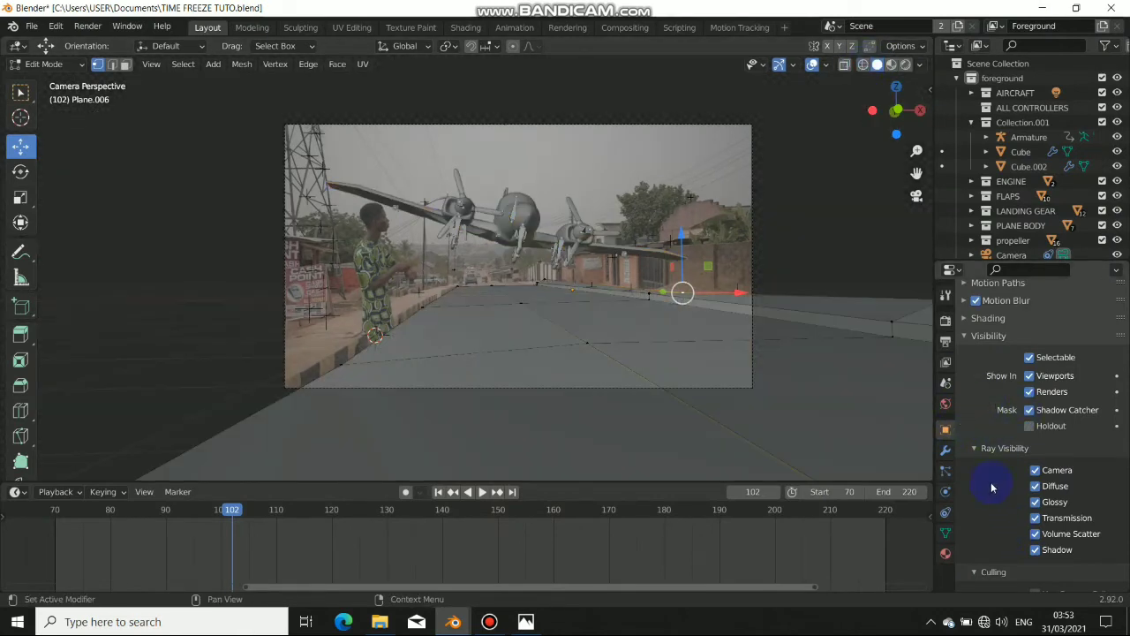
pyautogui.click(944, 322)
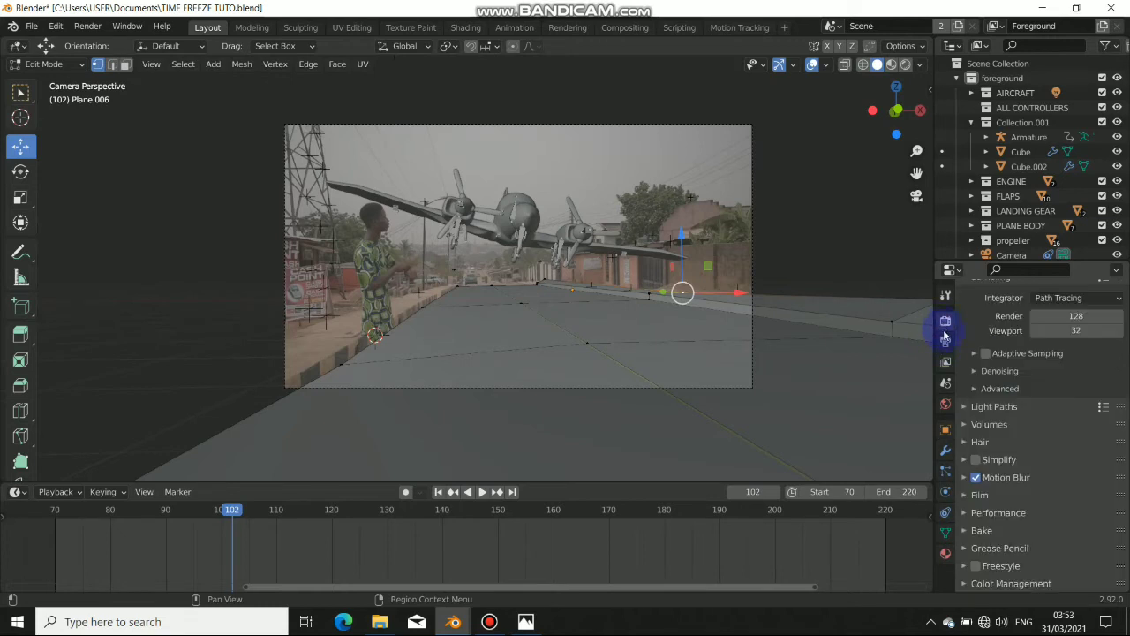
# - Set the motion blur shutter to 0.40 and its rolling shutter to Top-Bottom with a duration of 1.00
pyautogui.click(967, 482)
pyautogui.scroll(-2, 1060, 463)
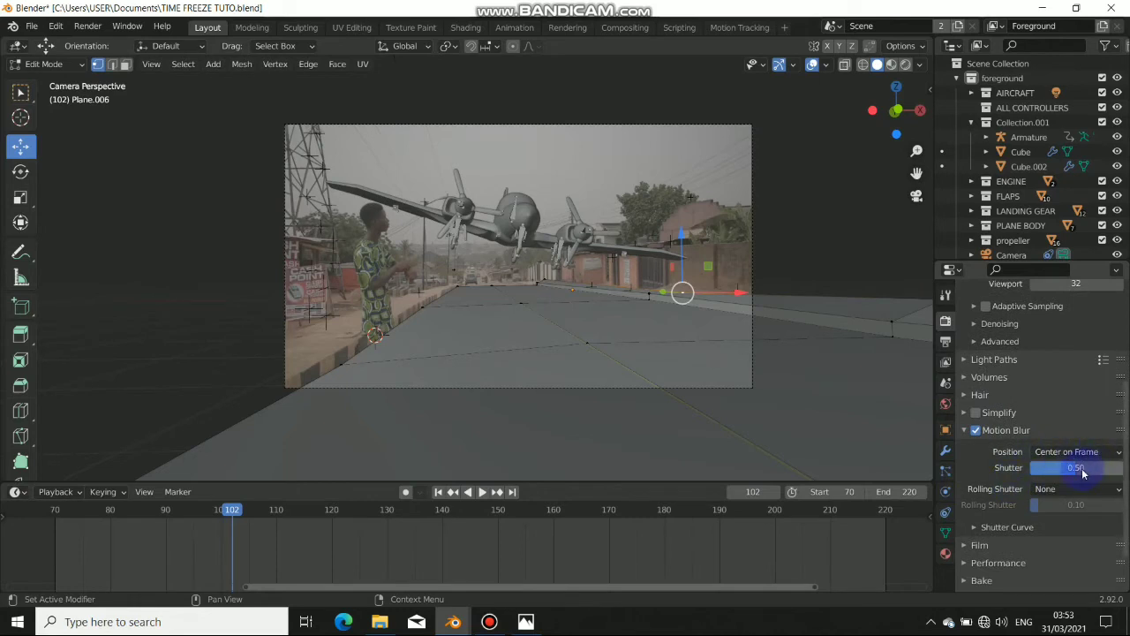
pyautogui.click(1079, 470)
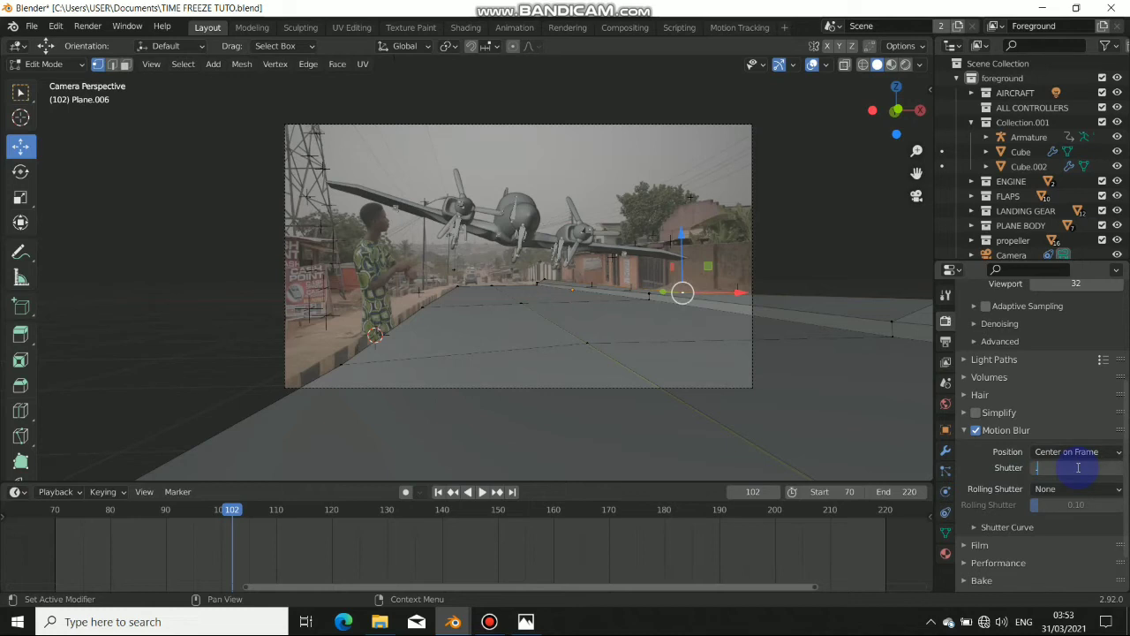
pyautogui.press('Return')
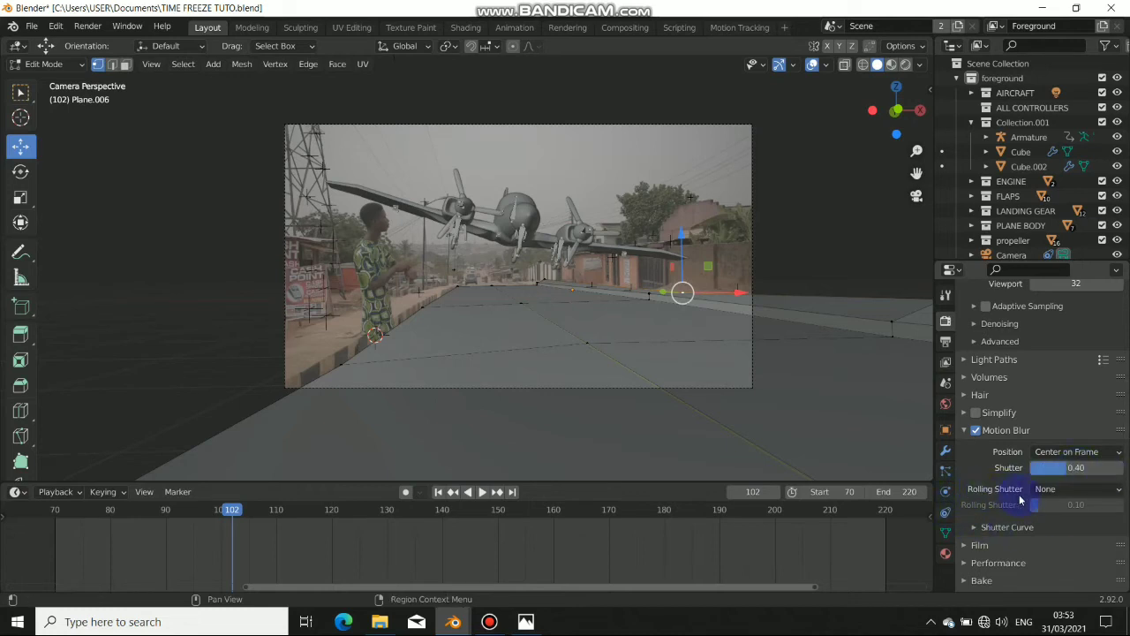
pyautogui.click(1060, 488)
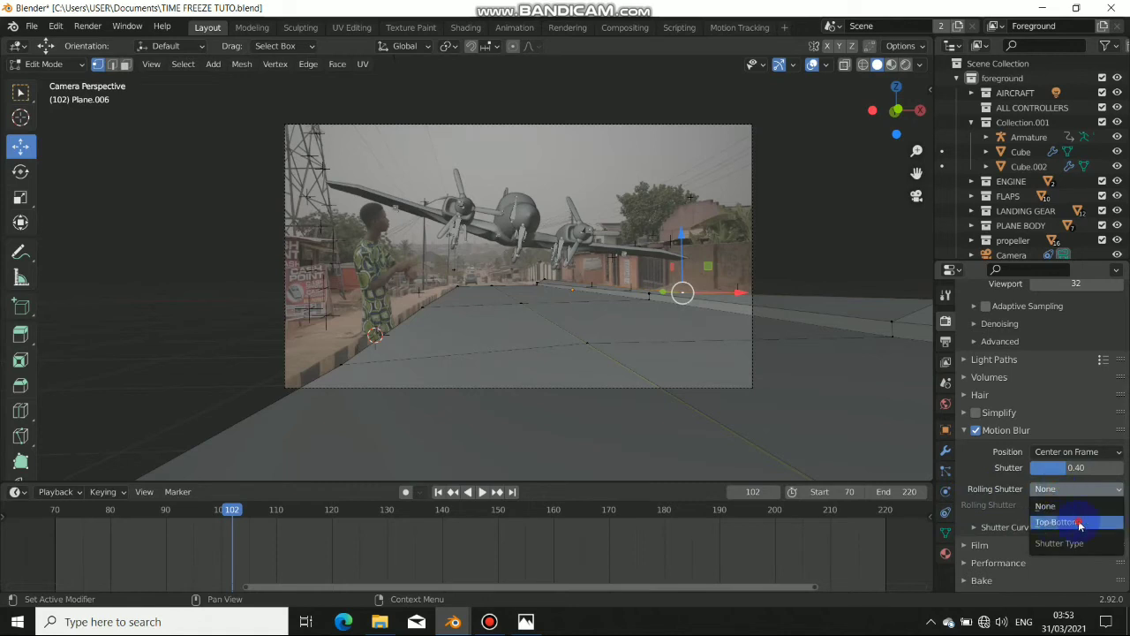
pyautogui.click(1080, 522)
pyautogui.moveTo(1044, 509); pyautogui.dragTo(1103, 510)
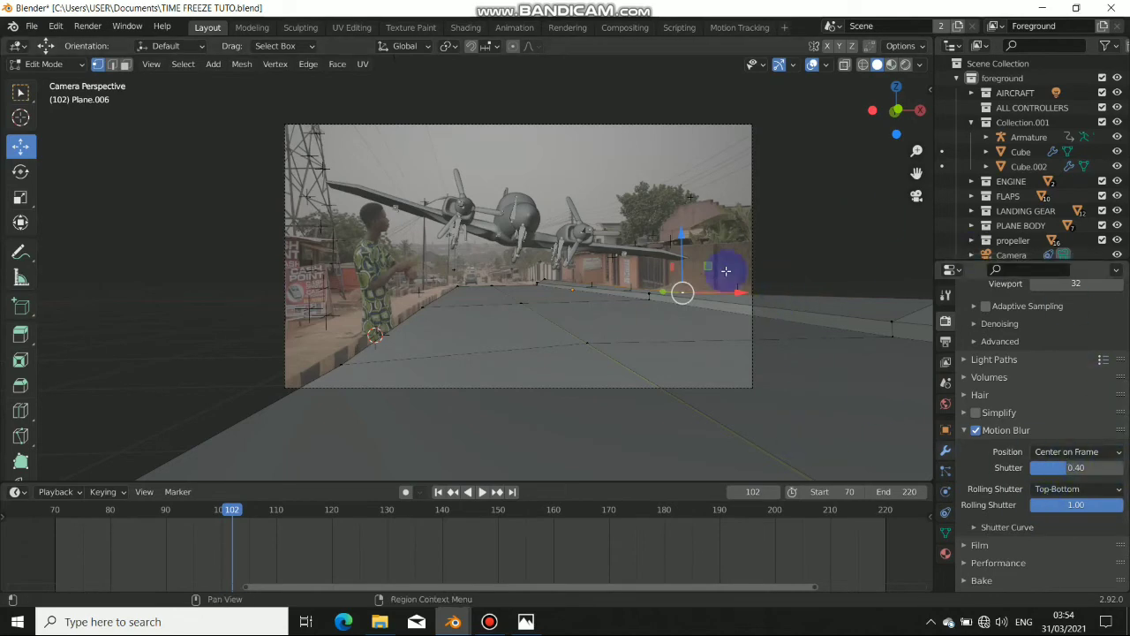
# - Render frame 102 and examine the aircraft's motion blur and ground shadow up close and as a whole
pyautogui.click(86, 26)
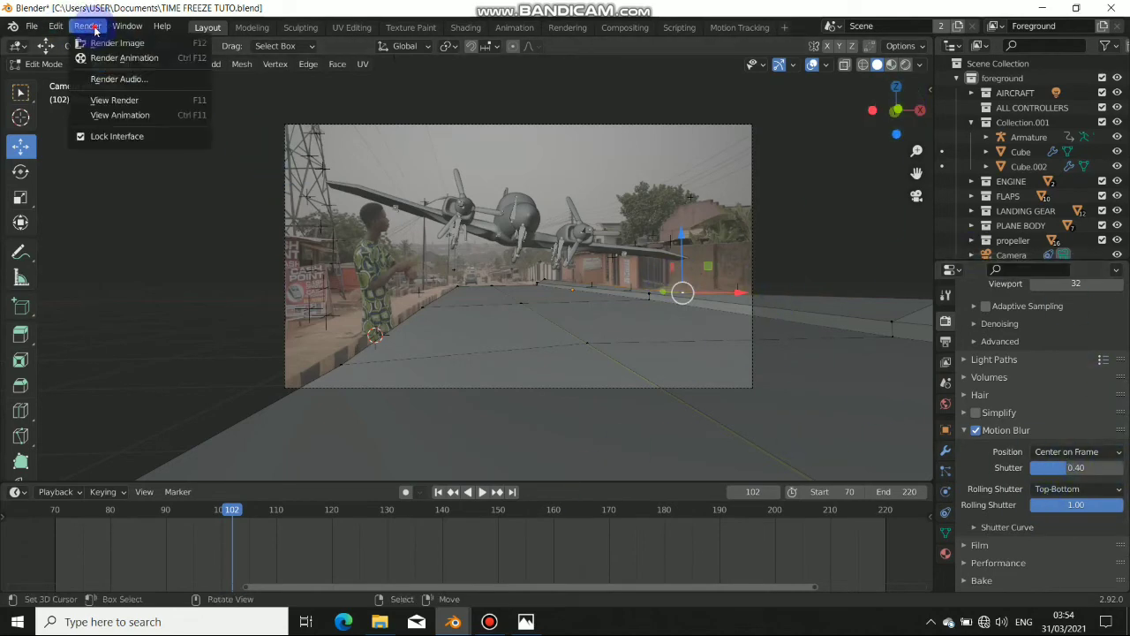
pyautogui.click(93, 41)
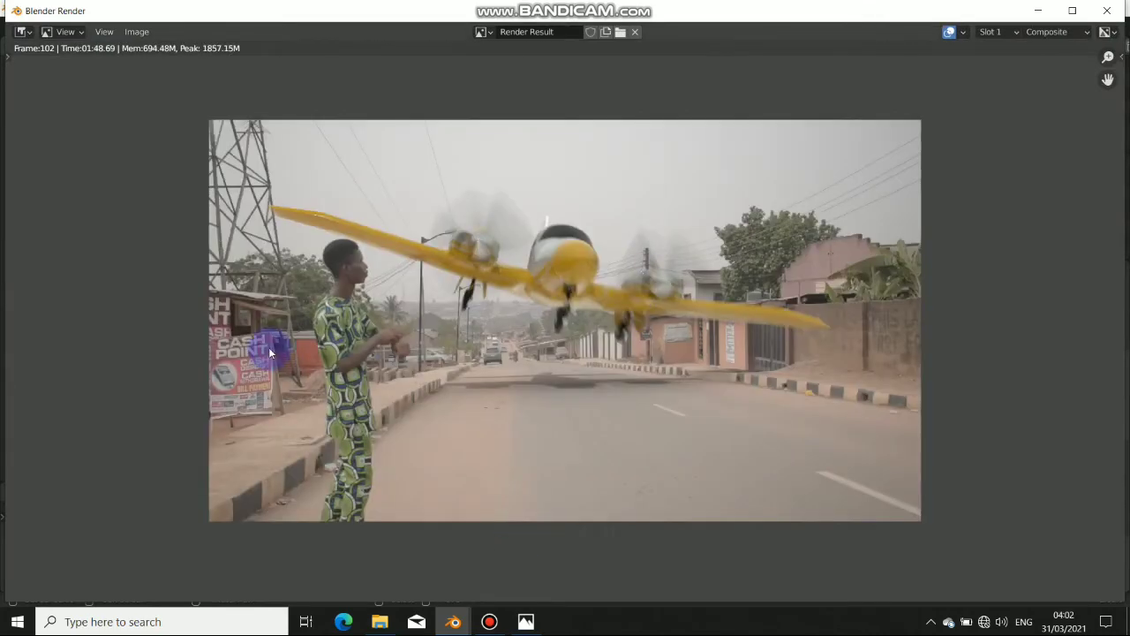
pyautogui.scroll(4, 566, 272)
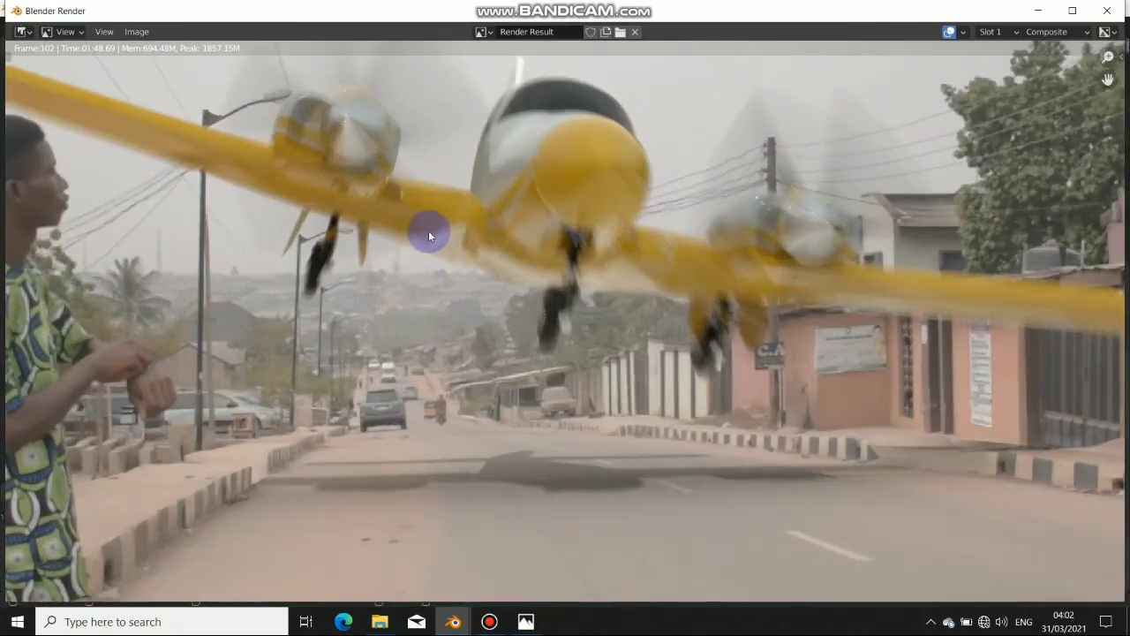
pyautogui.scroll(-4, 808, 180)
pyautogui.scroll(5, 785, 227)
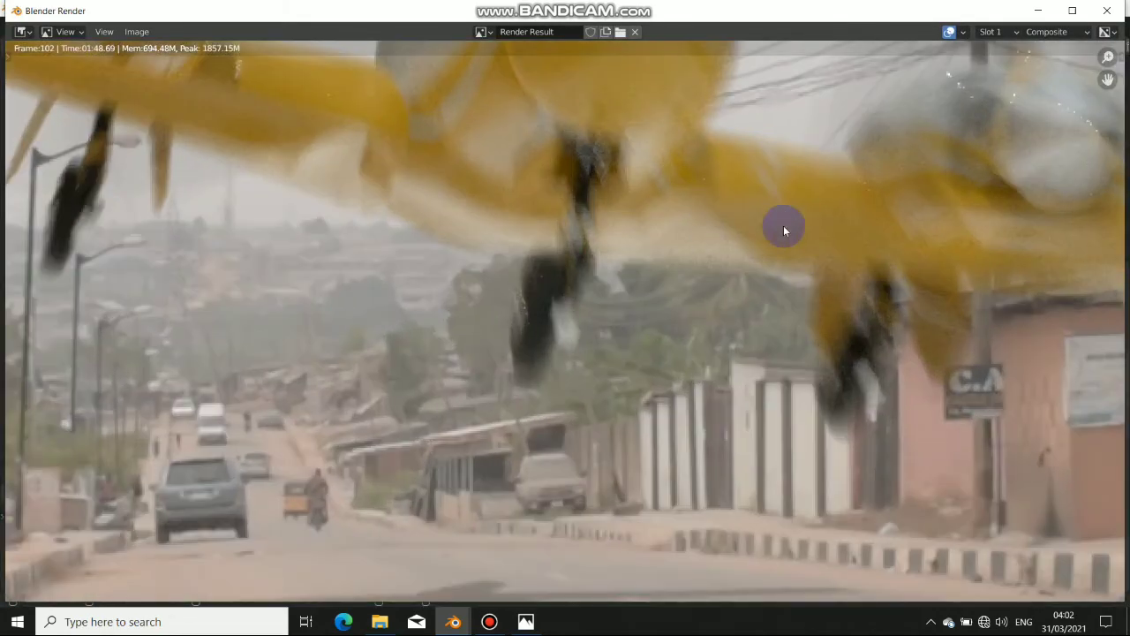
pyautogui.scroll(1, 636, 240)
pyautogui.scroll(-2, 432, 243)
pyautogui.scroll(-5, 618, 177)
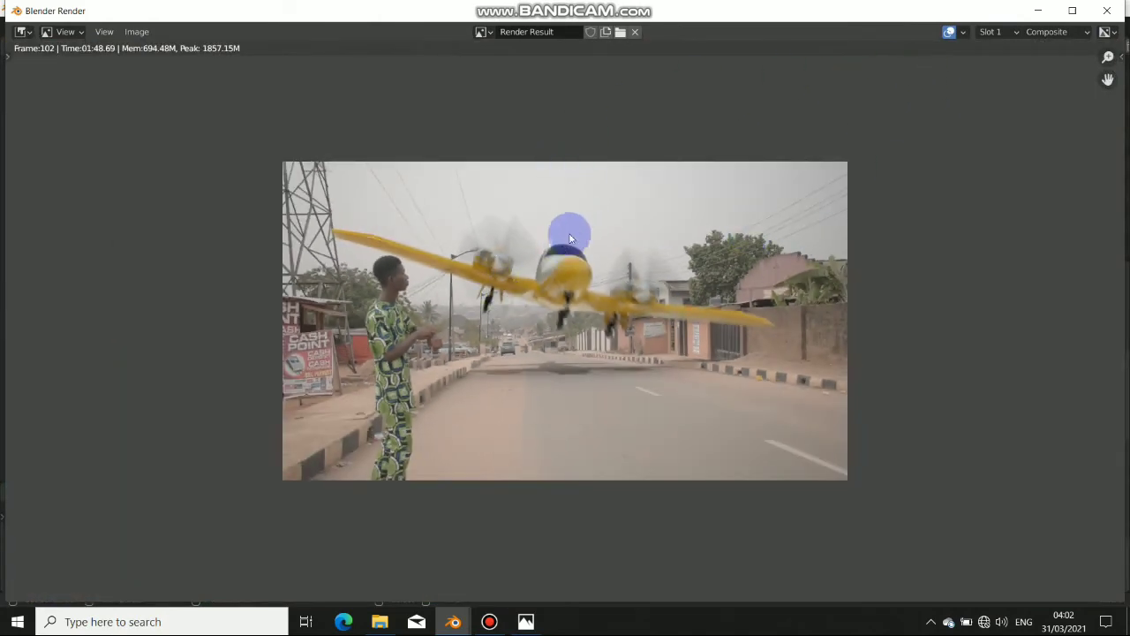
# - Put the render window away and open the Compositing workspace with an enlarged node editor and its sidebar hidden
pyautogui.click(1037, 10)
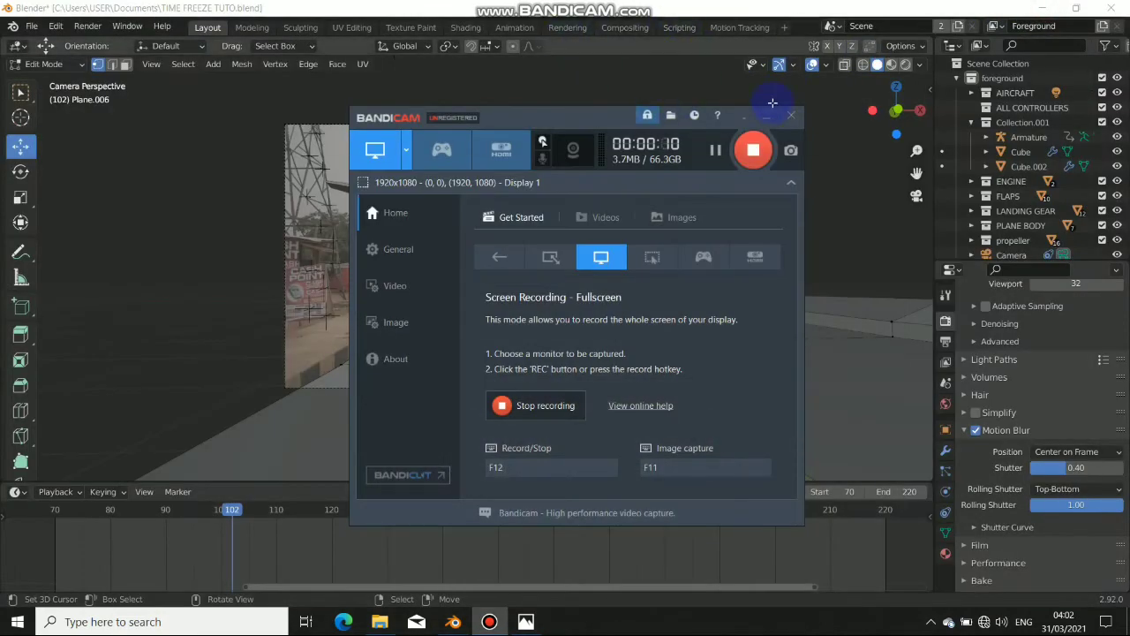
pyautogui.click(767, 120)
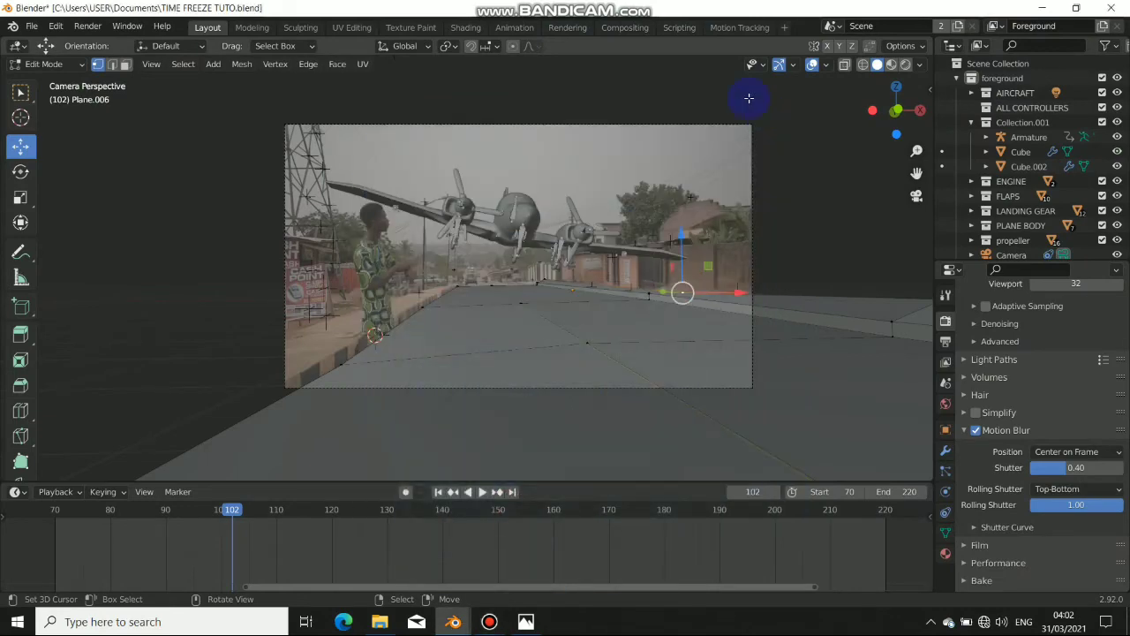
pyautogui.click(623, 30)
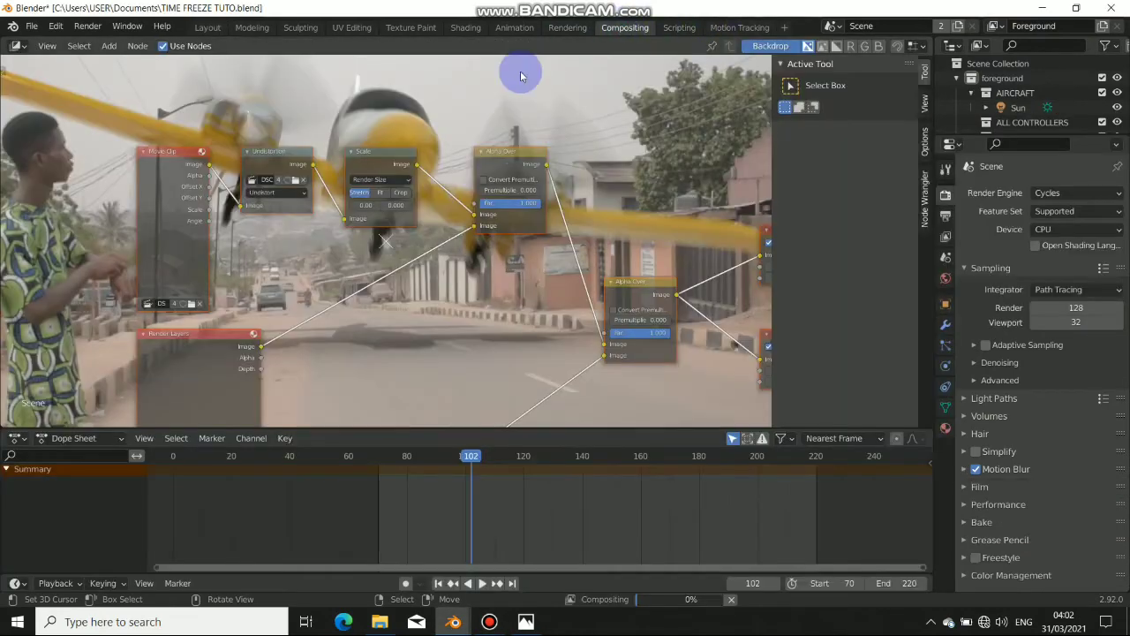
pyautogui.scroll(-4, 501, 269)
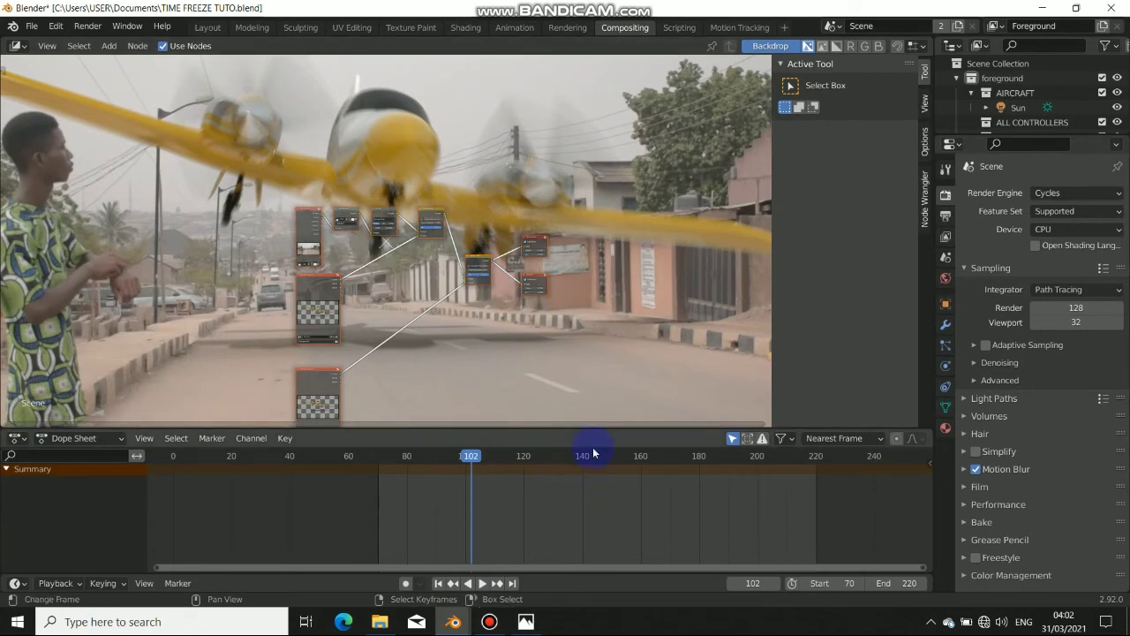
pyautogui.moveTo(593, 429); pyautogui.dragTo(601, 487)
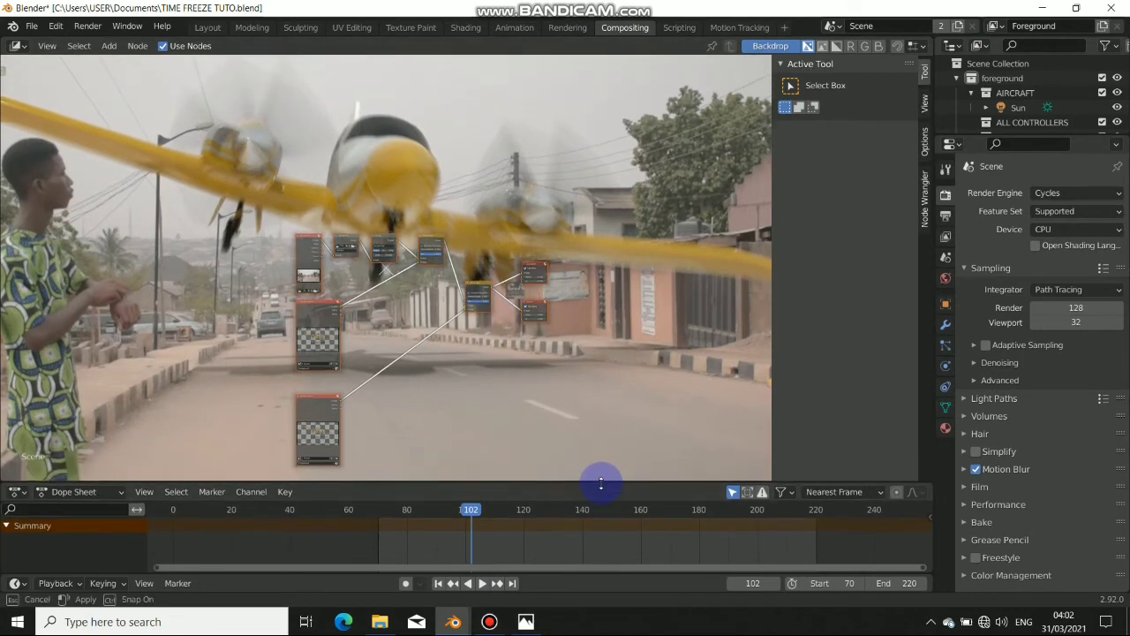
pyautogui.press('n')
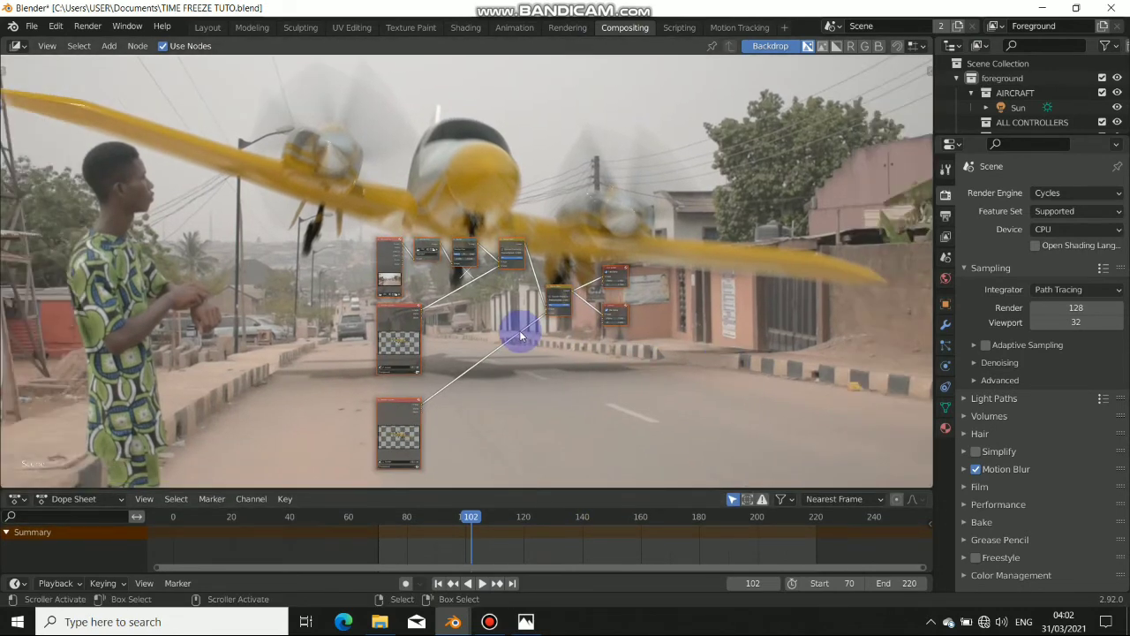
# - Move the Movie Clip, Undistortion, Scale and Render Layers nodes away from the Alpha Over nodes and review the node setup
pyautogui.moveTo(518, 323); pyautogui.dragTo(624, 320, button='middle')
pyautogui.moveTo(335, 202); pyautogui.dragTo(575, 480)
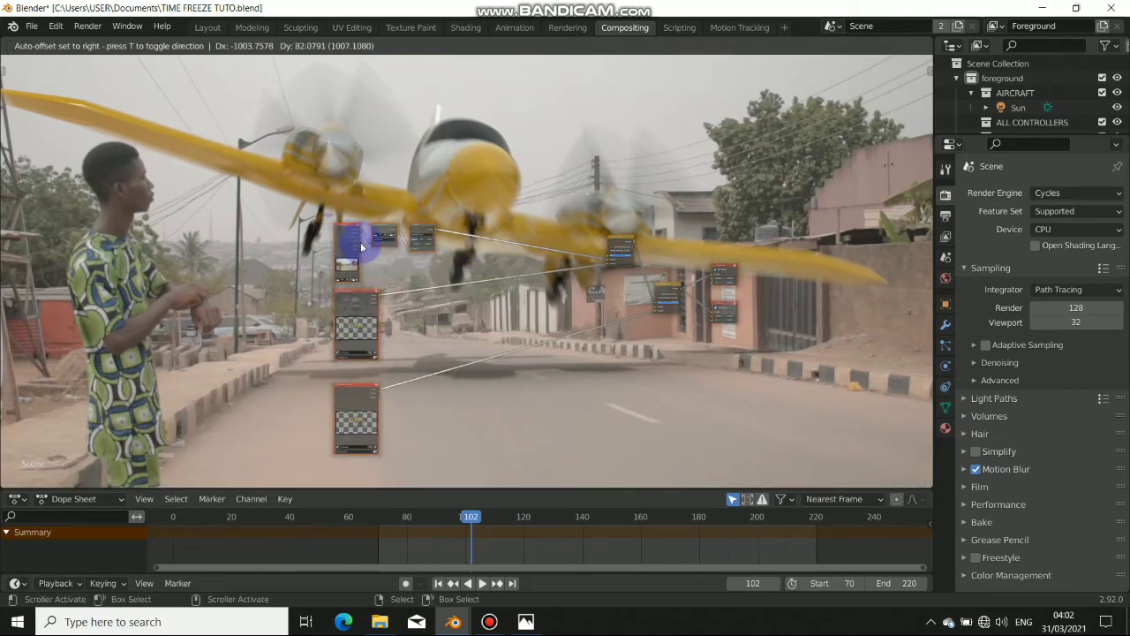
pyautogui.click(313, 238)
pyautogui.scroll(4, 421, 331)
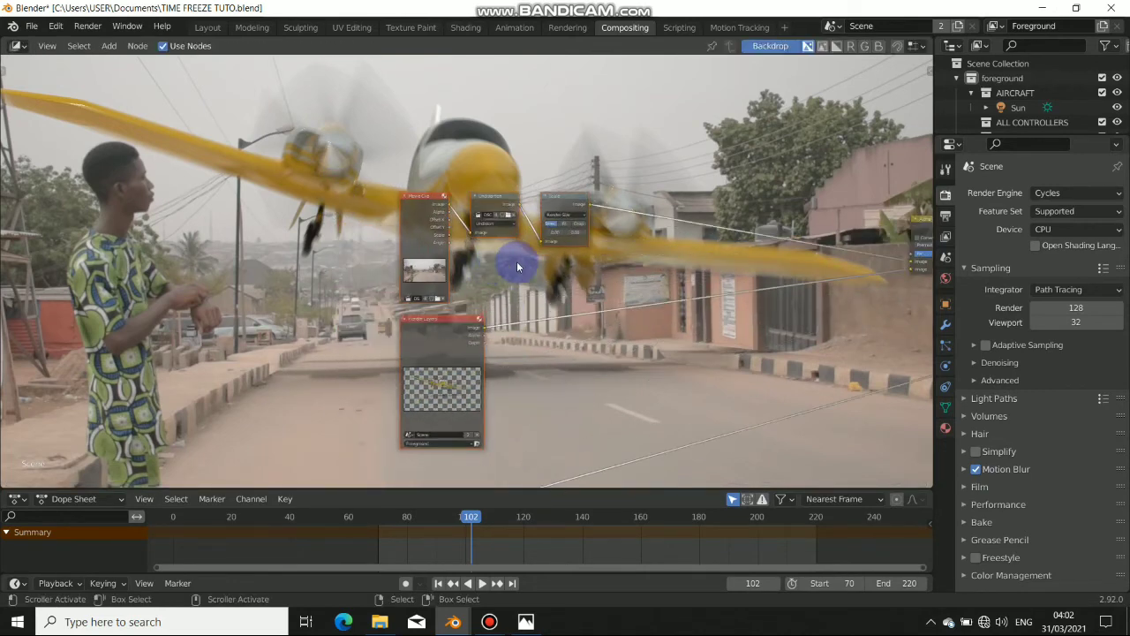
pyautogui.scroll(-5, 548, 366)
pyautogui.moveTo(552, 347); pyautogui.dragTo(544, 288, button='middle')
pyautogui.scroll(1, 466, 311)
pyautogui.scroll(3, 545, 289)
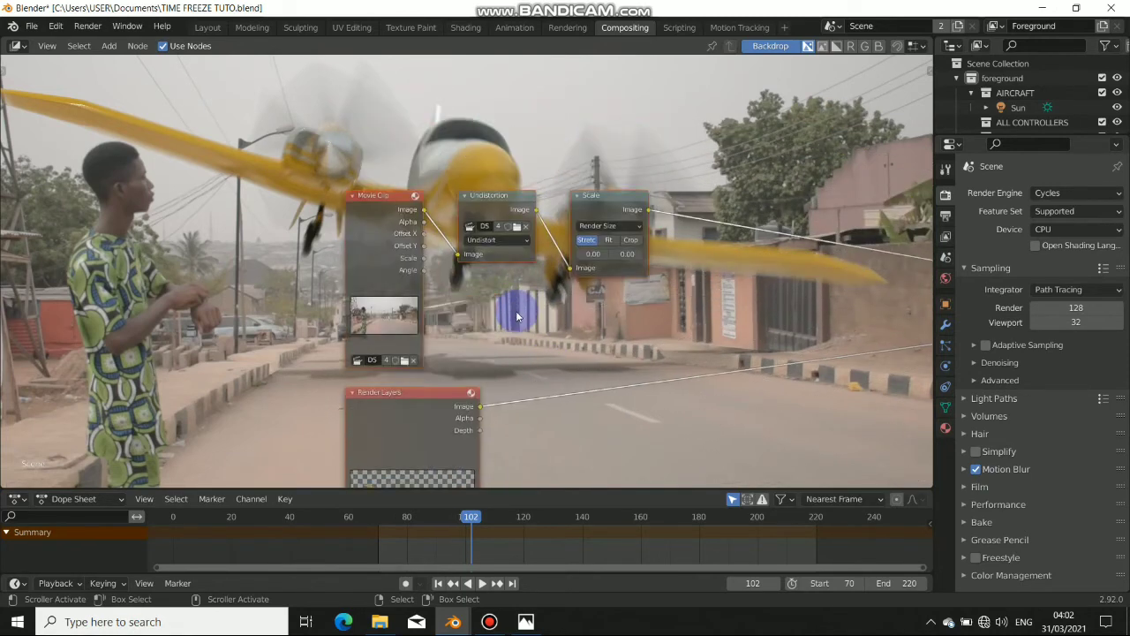
# - Delete the Undistortion and Scale nodes from the compositing tree
pyautogui.moveTo(497, 202); pyautogui.dragTo(510, 214)
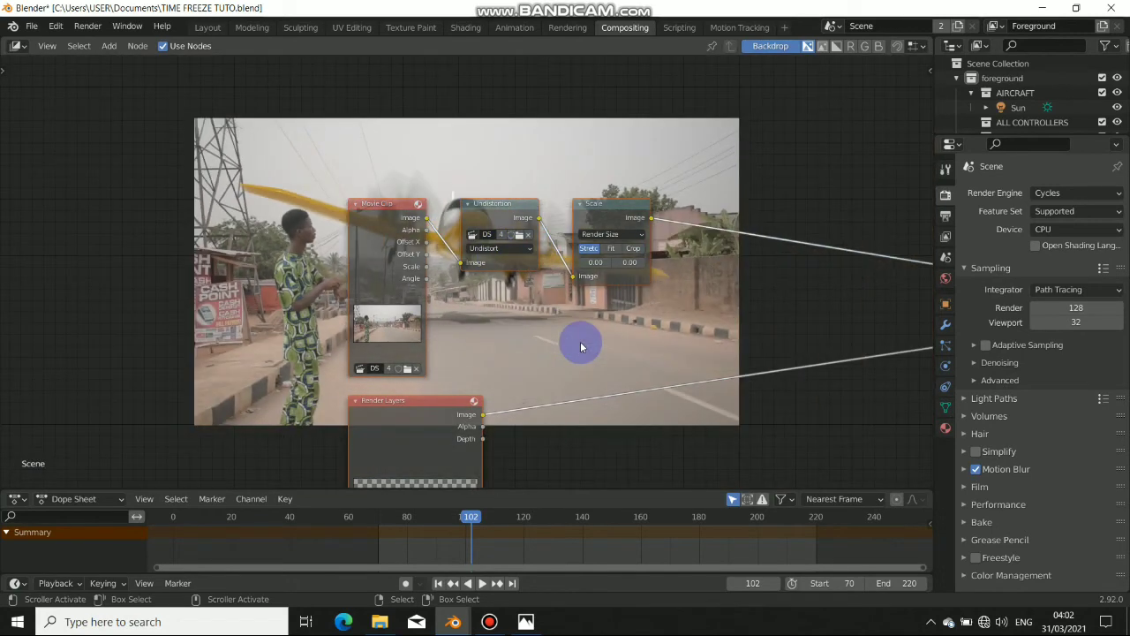
pyautogui.moveTo(512, 301); pyautogui.dragTo(455, 308, button='middle')
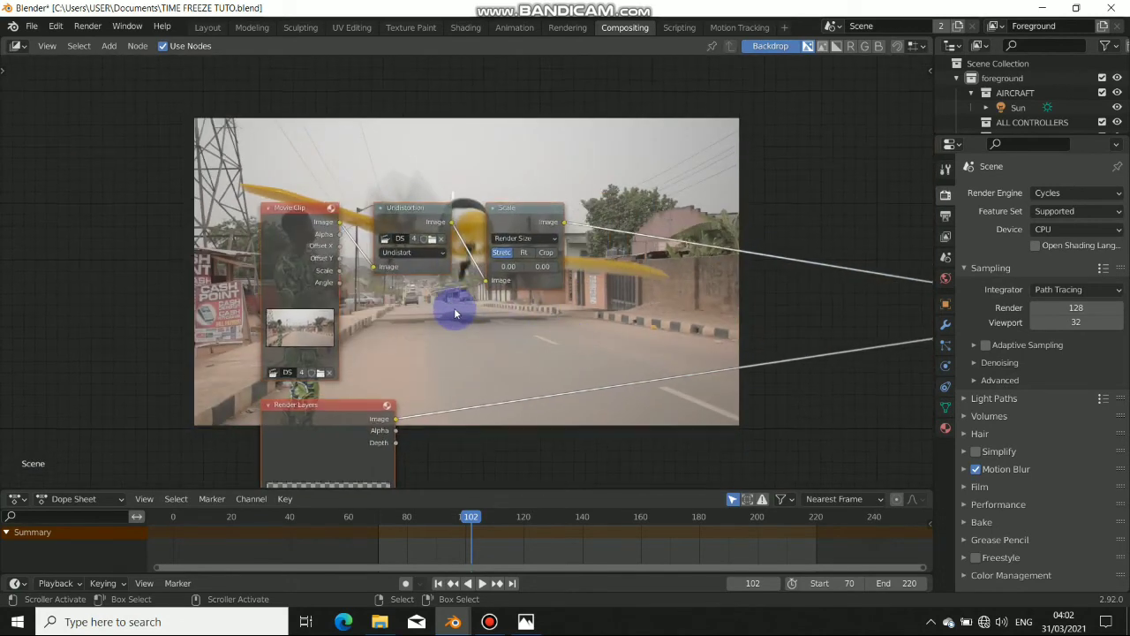
pyautogui.moveTo(408, 215); pyautogui.dragTo(415, 228, button='middle')
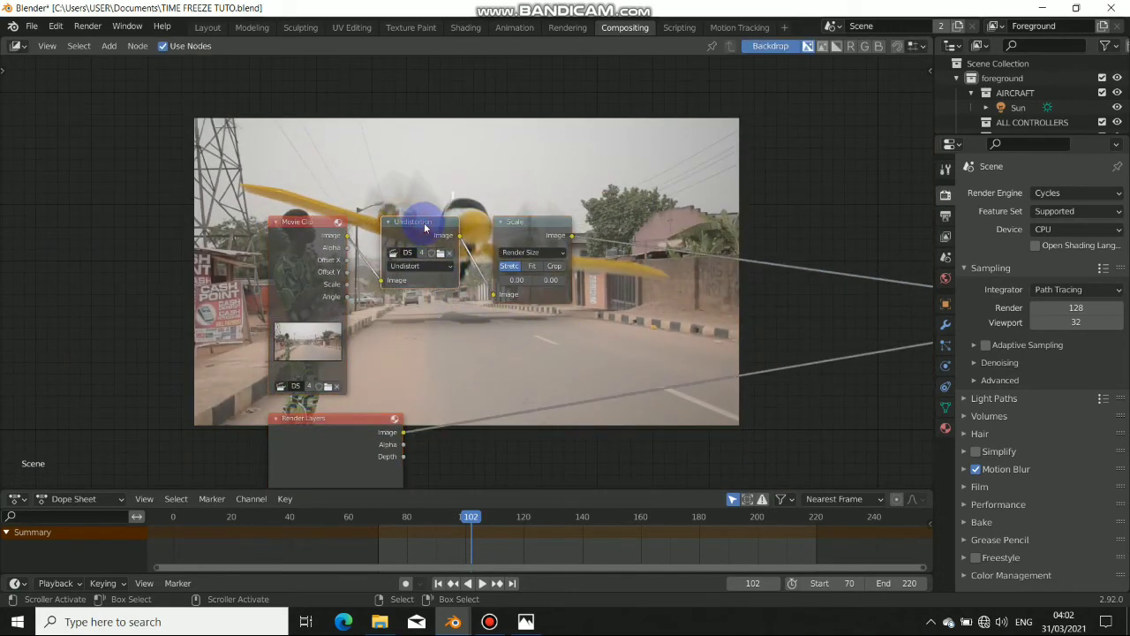
pyautogui.press('x')
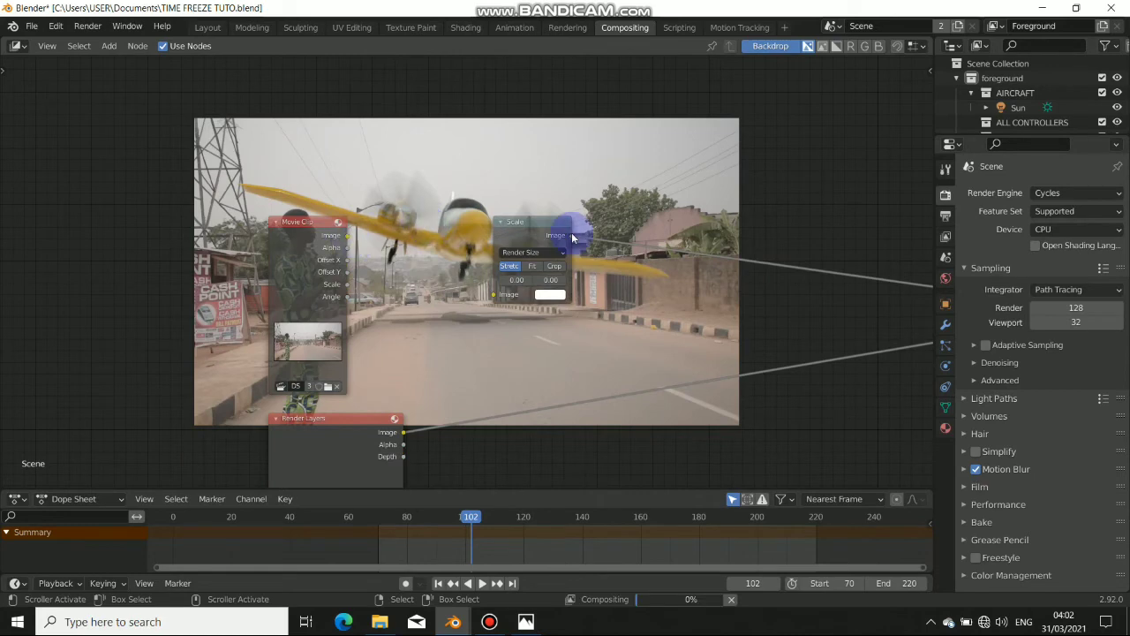
pyautogui.click(541, 224)
pyautogui.press('x')
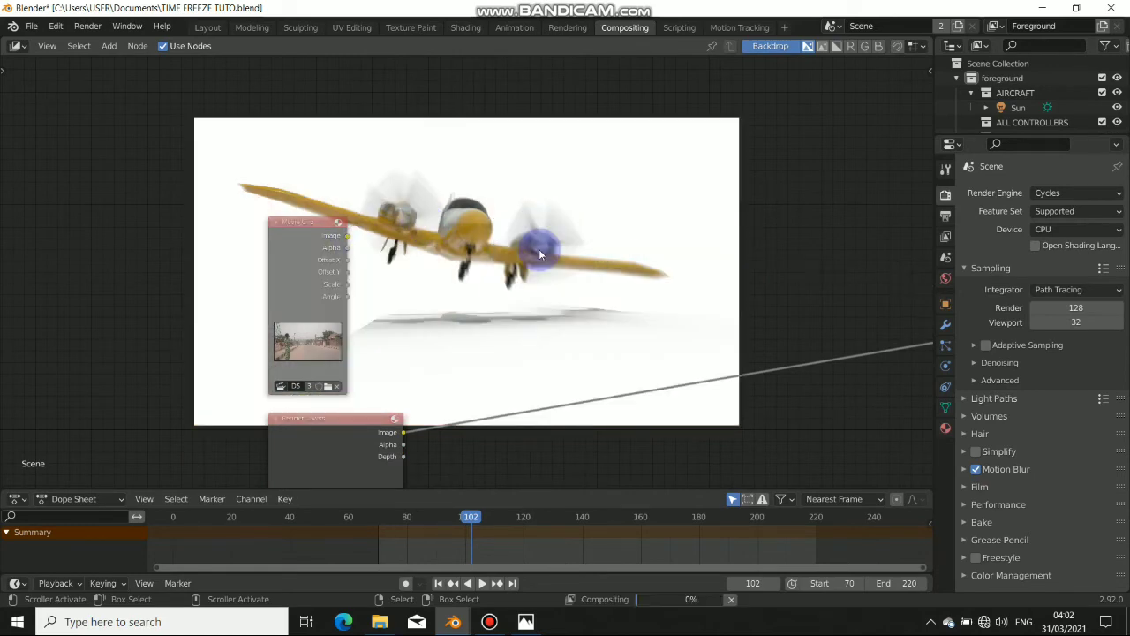
# - Delete the Render Layers, Alpha Over, Composite and Viewer nodes, keeping only the Movie Clip node
pyautogui.moveTo(590, 316); pyautogui.dragTo(501, 227, button='middle')
pyautogui.scroll(-8, 480, 284)
pyautogui.moveTo(496, 302); pyautogui.dragTo(455, 212, button='middle')
pyautogui.moveTo(237, 227); pyautogui.dragTo(491, 444)
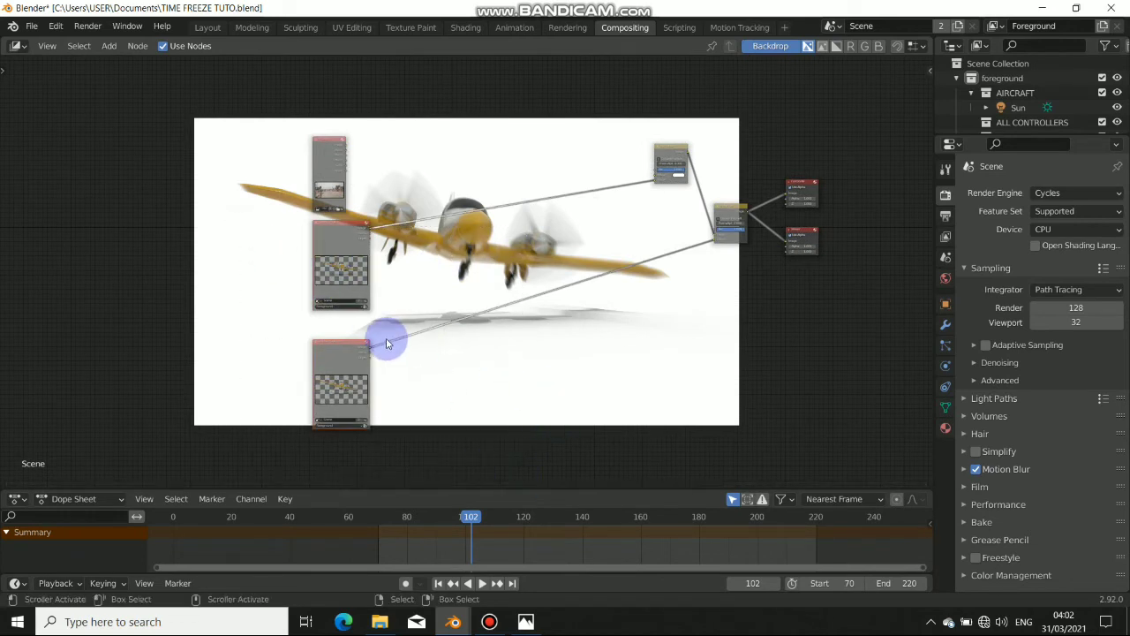
pyautogui.press('x')
pyautogui.moveTo(566, 117); pyautogui.dragTo(857, 378)
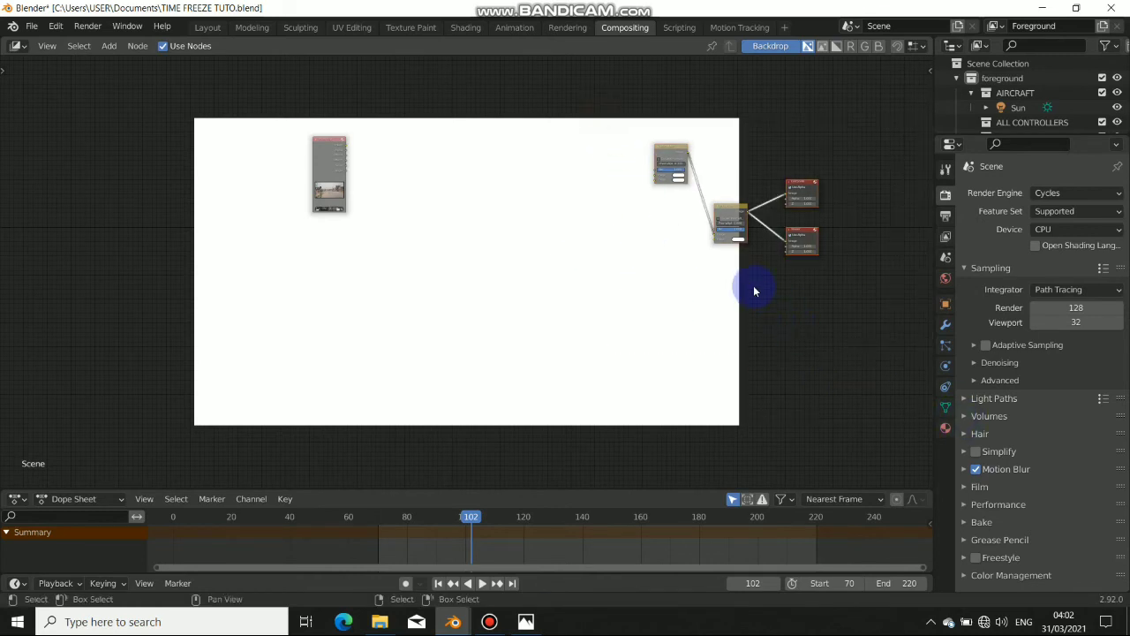
pyautogui.press('x')
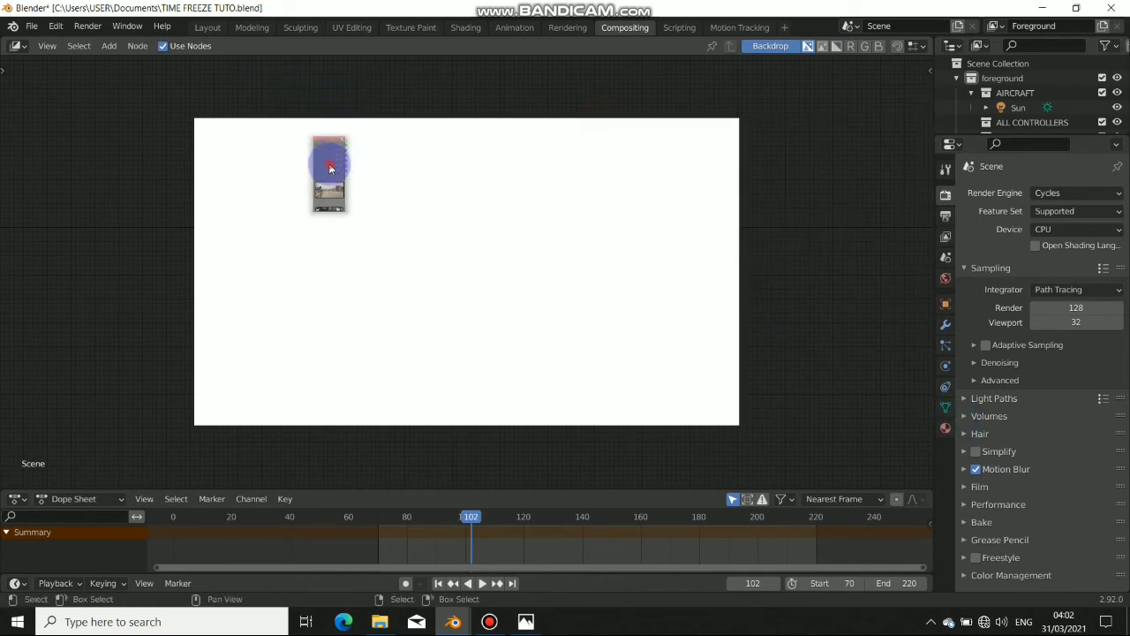
# - Reposition the Movie Clip node over the upper-left area of the backdrop
pyautogui.moveTo(329, 165); pyautogui.dragTo(324, 255)
pyautogui.scroll(10, 356, 267)
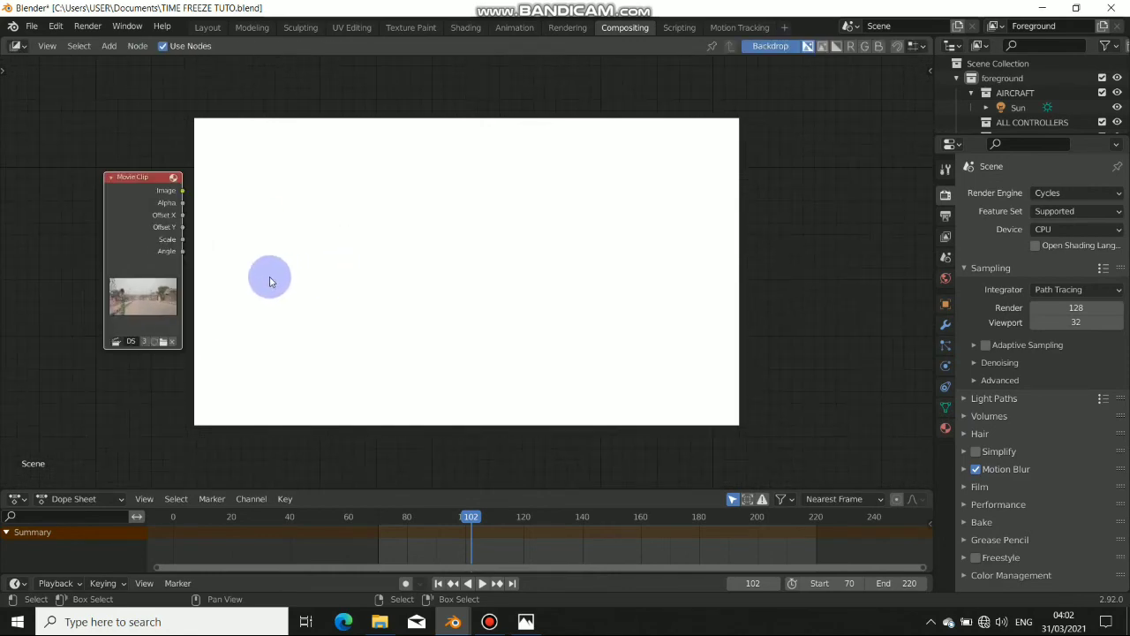
pyautogui.press('g')
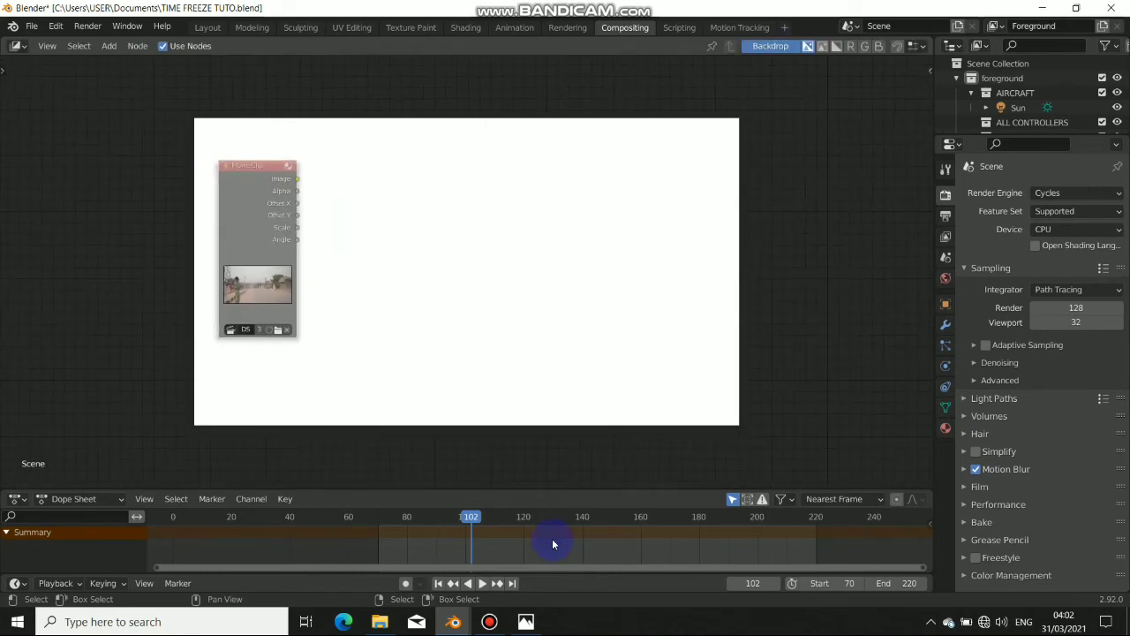
pyautogui.click(494, 624)
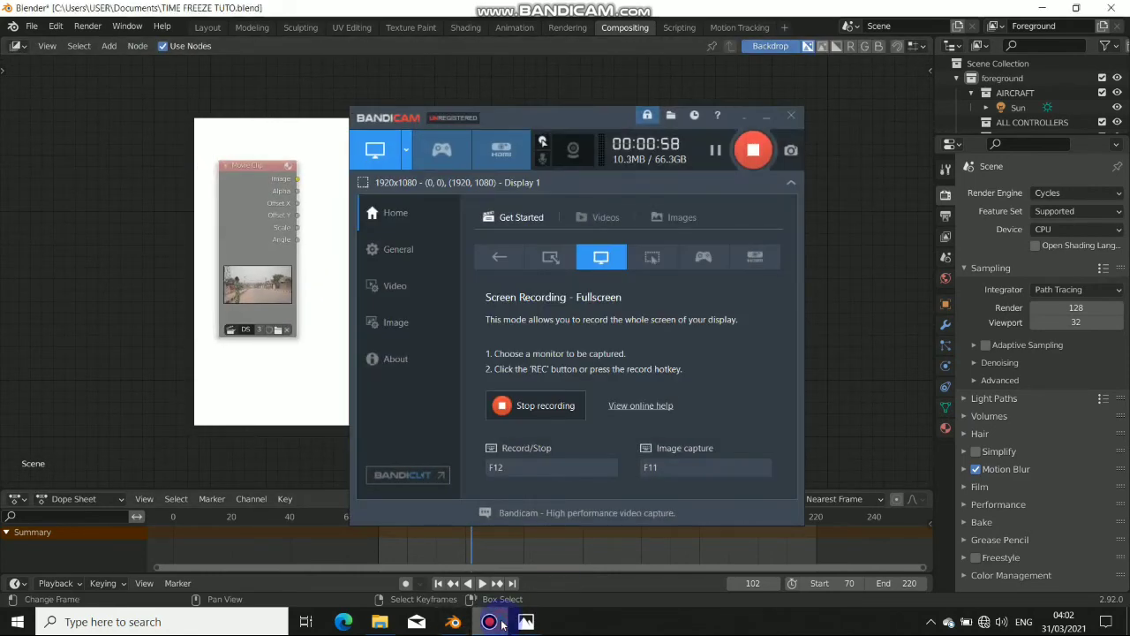
pyautogui.click(495, 623)
pyautogui.press('g')
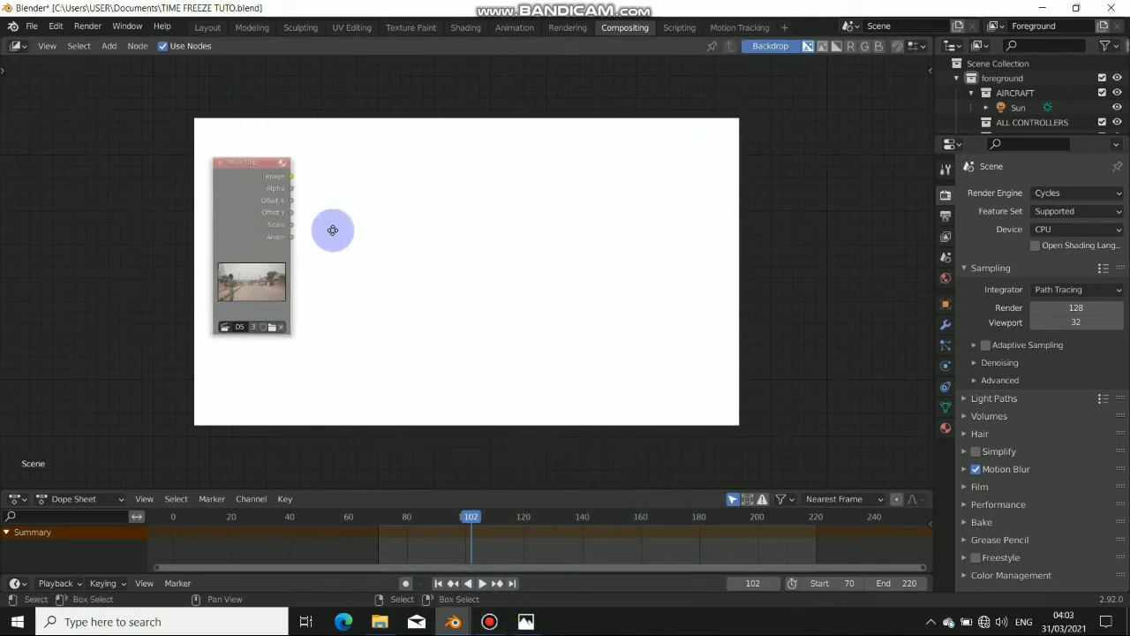
pyautogui.moveTo(240, 232); pyautogui.dragTo(250, 217)
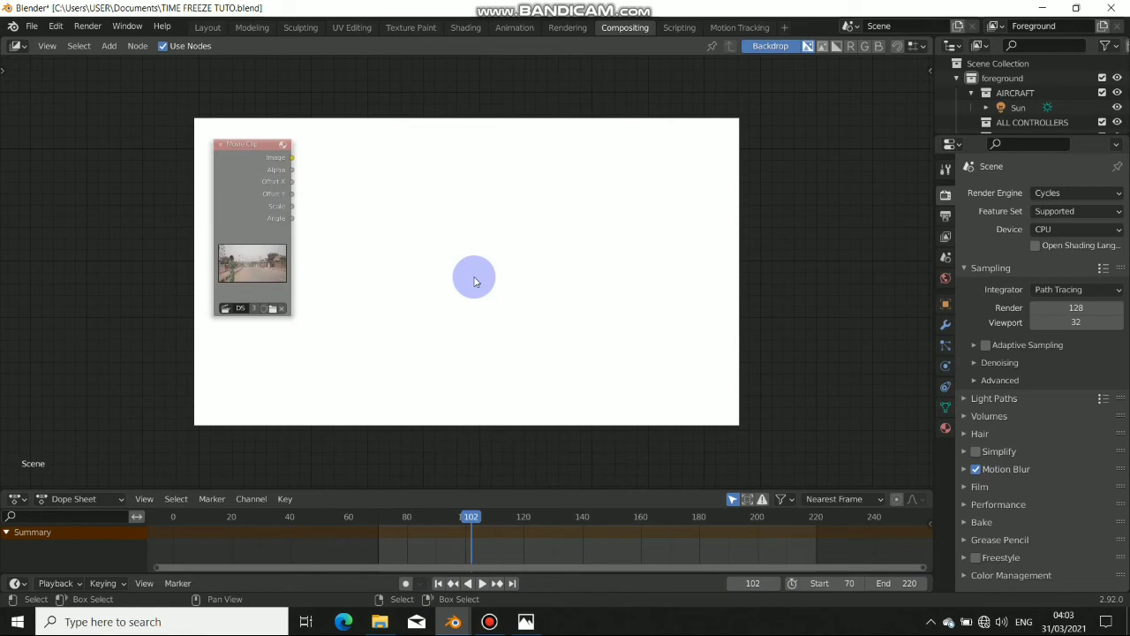
# - Add a Viewer output node to the right of the Movie Clip node
pyautogui.hotkey('shift', 'a')
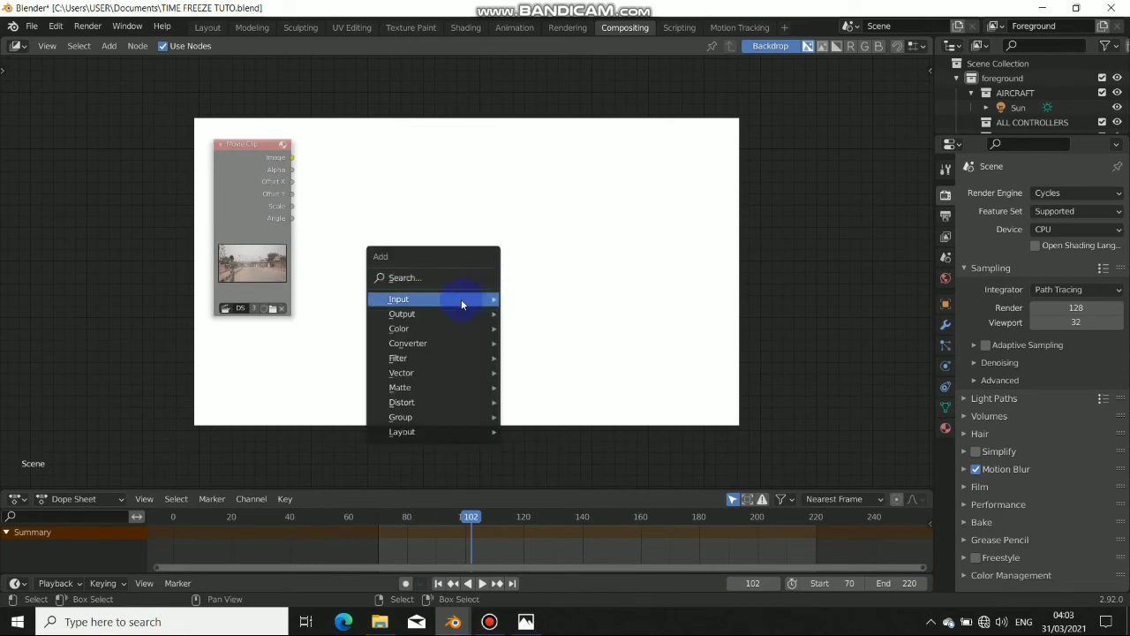
pyautogui.moveTo(446, 316)
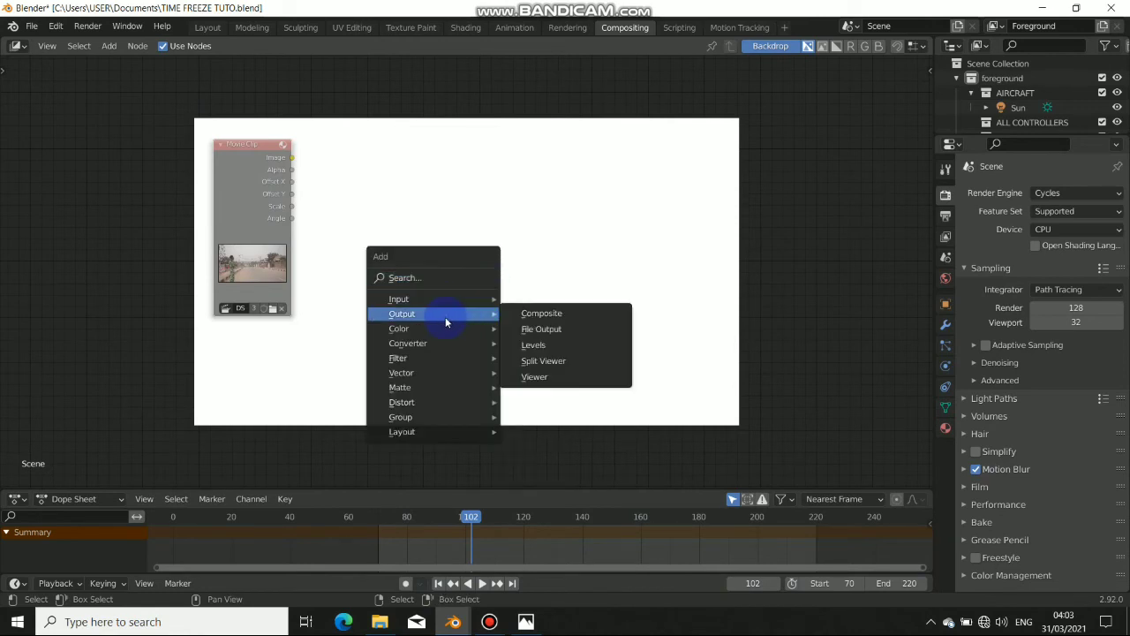
pyautogui.click(534, 377)
pyautogui.click(552, 204)
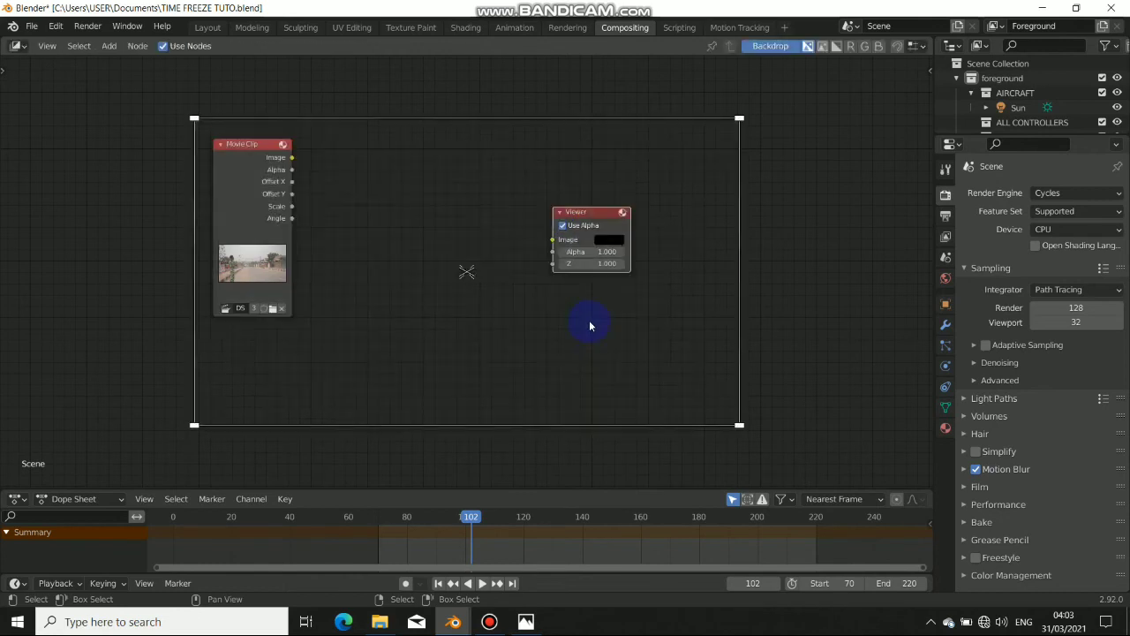
# - Add a Composite output node above the Viewer node and line up the two output nodes vertically
pyautogui.hotkey('shift', 'a')
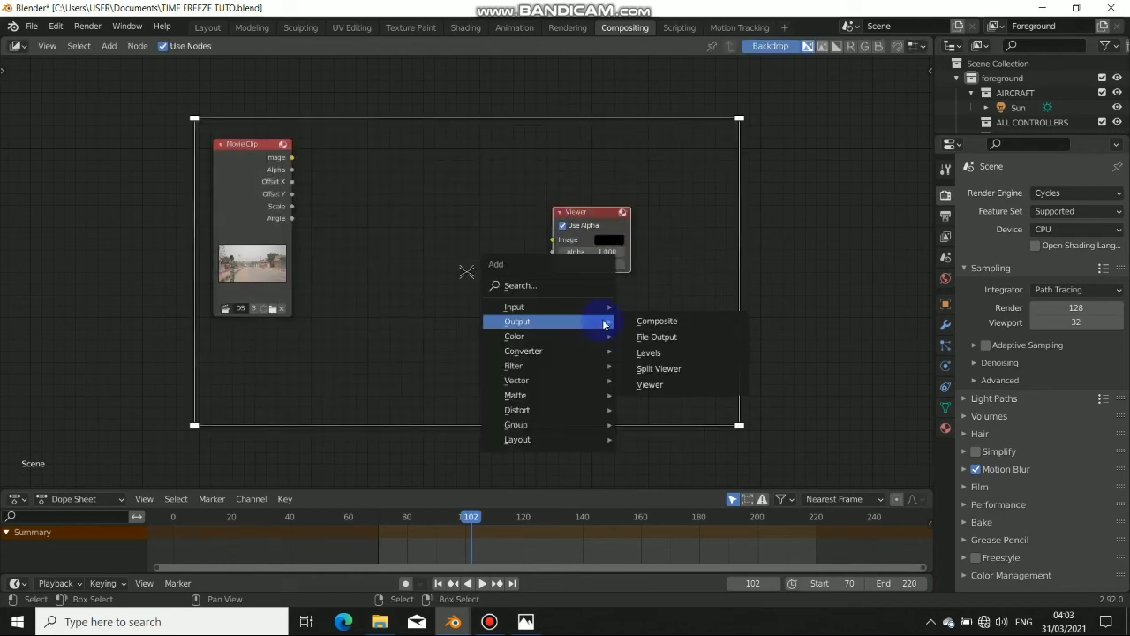
pyautogui.click(655, 321)
pyautogui.click(593, 139)
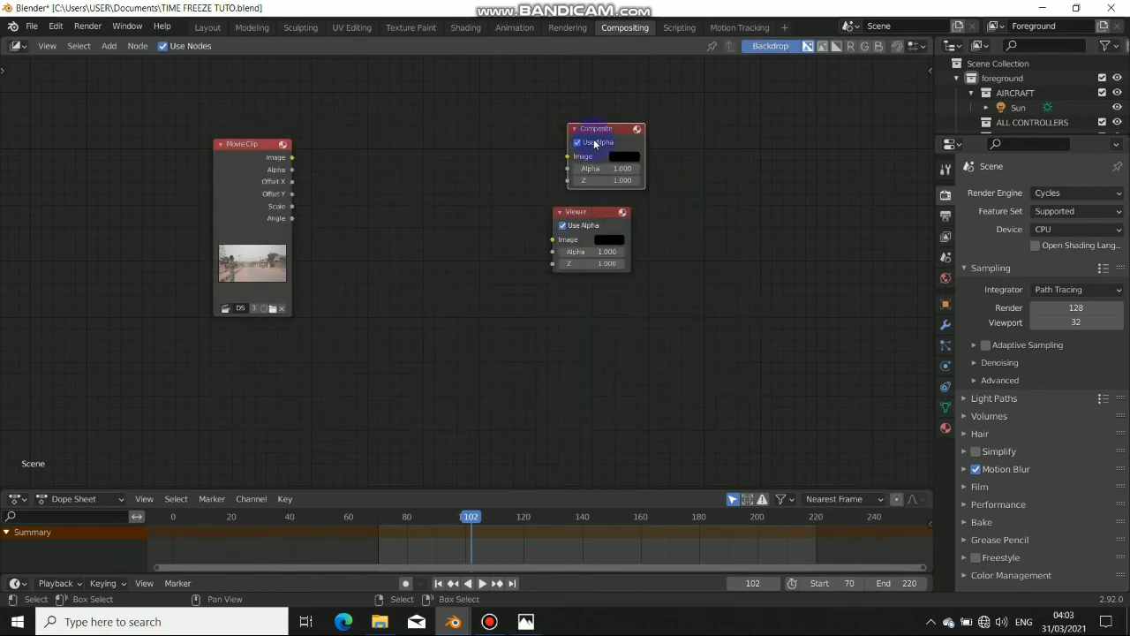
pyautogui.moveTo(596, 130); pyautogui.dragTo(584, 124)
pyautogui.moveTo(600, 213); pyautogui.dragTo(606, 222)
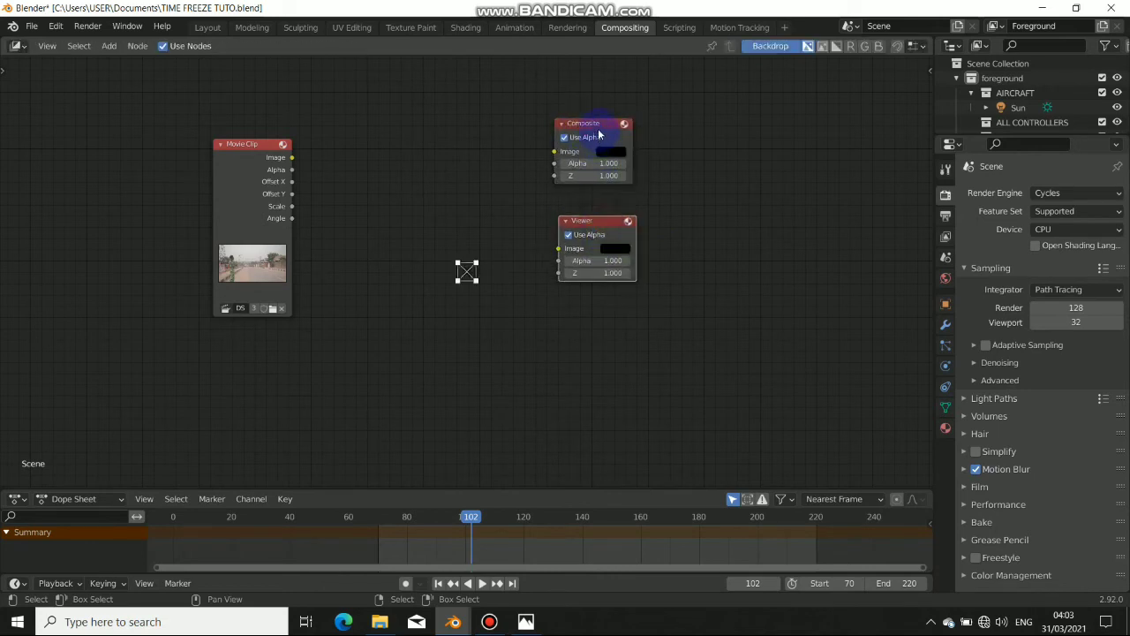
pyautogui.moveTo(600, 134); pyautogui.dragTo(605, 140)
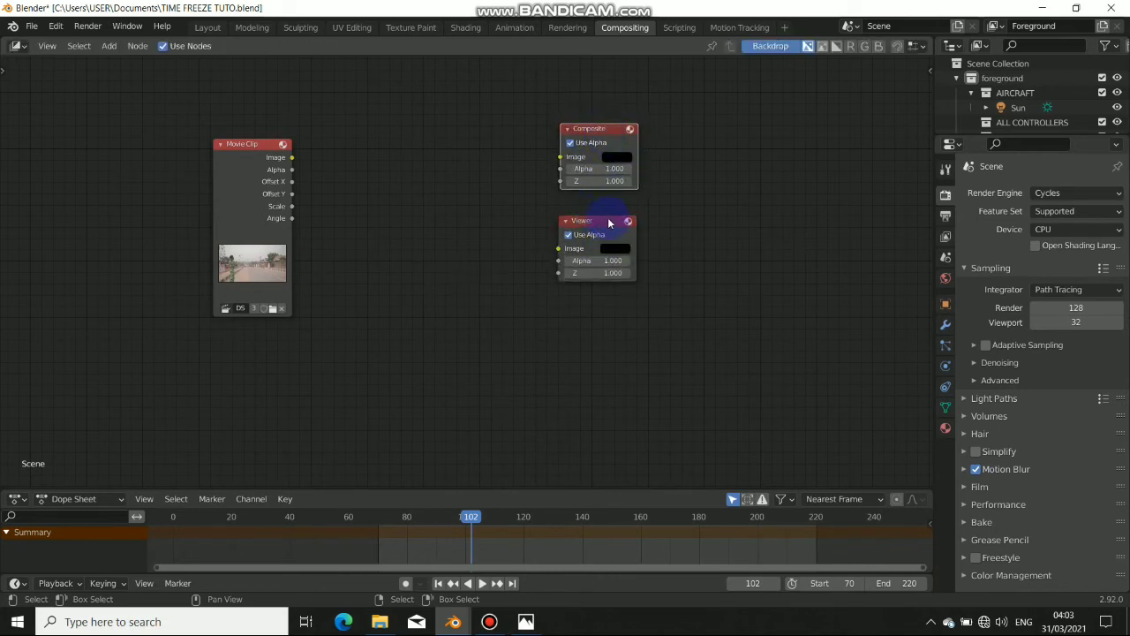
pyautogui.moveTo(608, 220); pyautogui.dragTo(625, 242)
pyautogui.moveTo(617, 130); pyautogui.dragTo(615, 162)
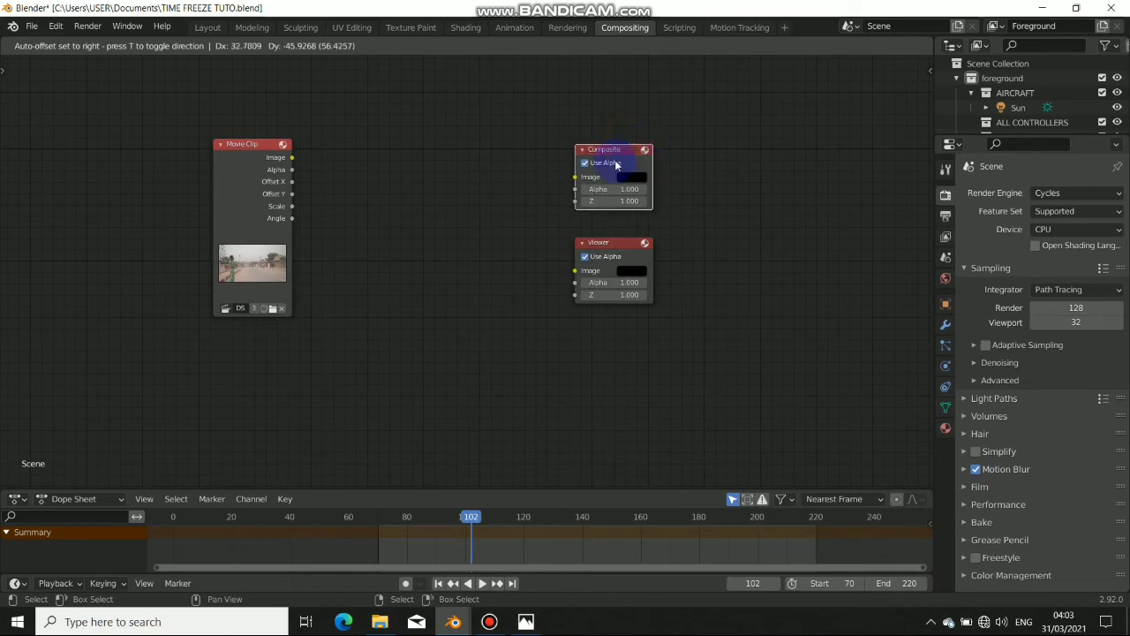
# - Move the Movie Clip node farther left and add an Alpha Over node between it and the output nodes
pyautogui.moveTo(265, 213); pyautogui.dragTo(224, 209)
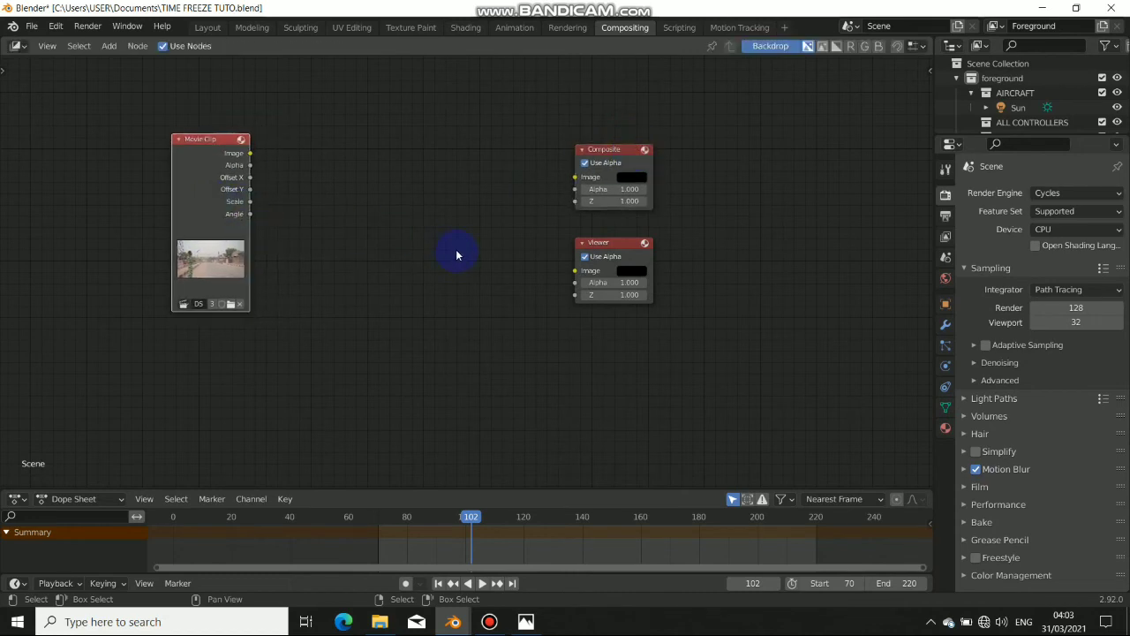
pyautogui.hotkey('shift', 'a')
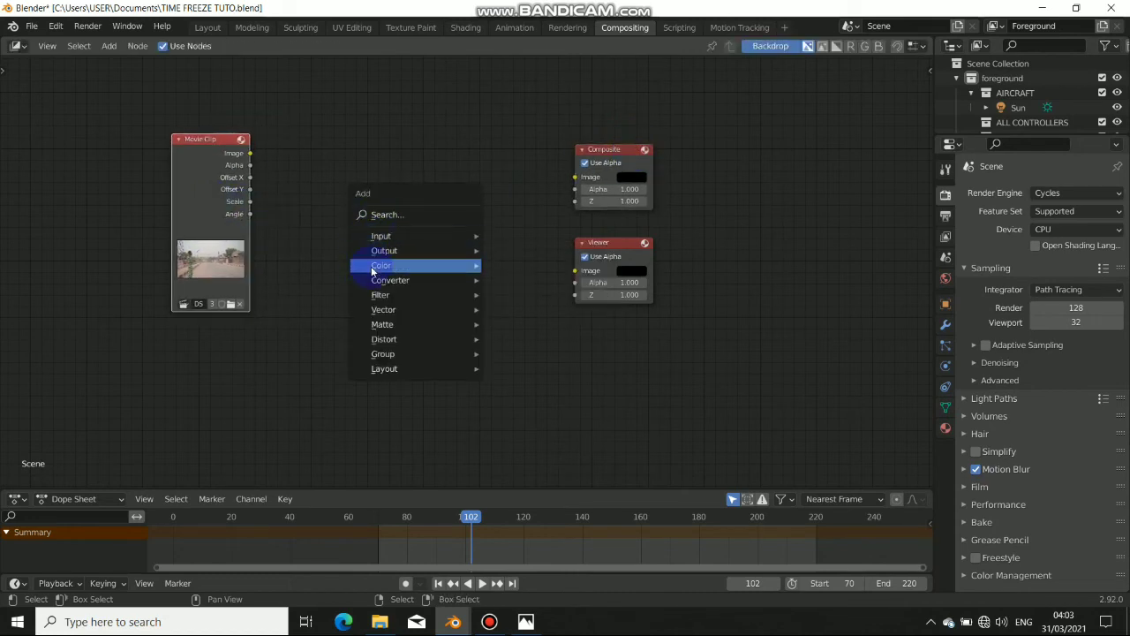
pyautogui.moveTo(371, 266)
pyautogui.click(525, 265)
pyautogui.click(400, 210)
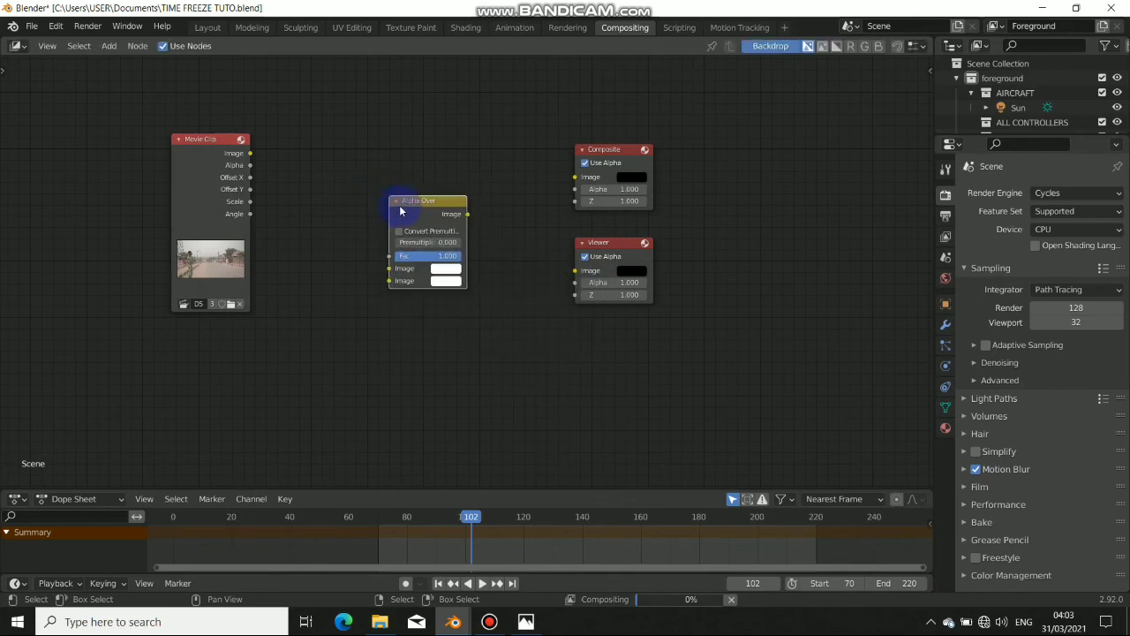
pyautogui.moveTo(400, 210); pyautogui.dragTo(407, 215)
# - Raise the Movie Clip node to make room and add a Render Layers node directly below it
pyautogui.moveTo(202, 216); pyautogui.dragTo(212, 187)
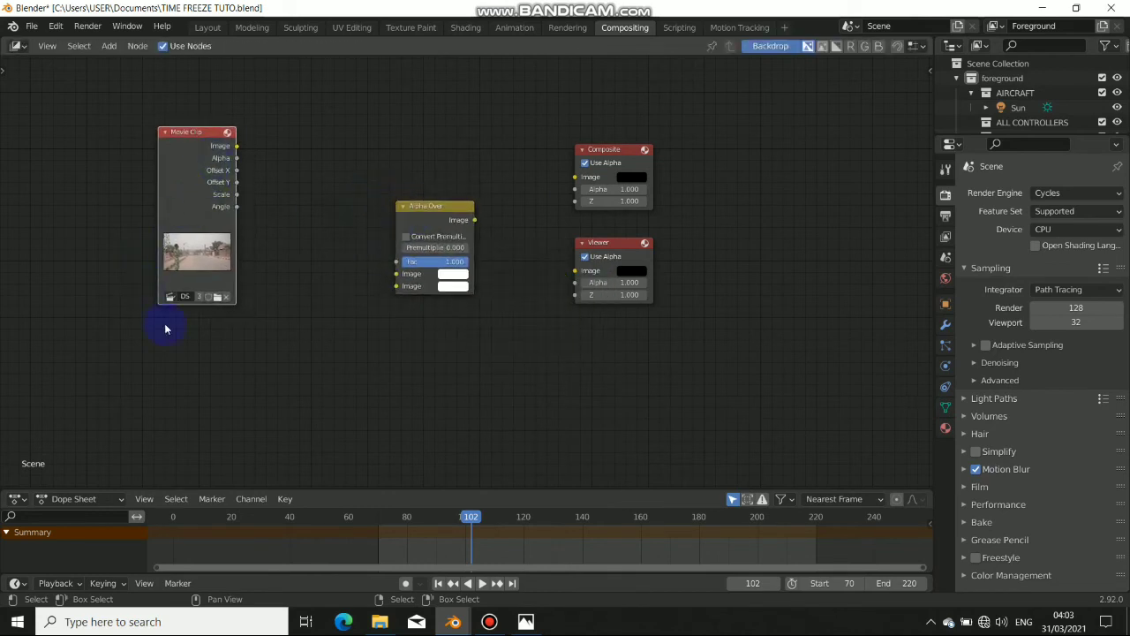
pyautogui.hotkey('shift', 'a')
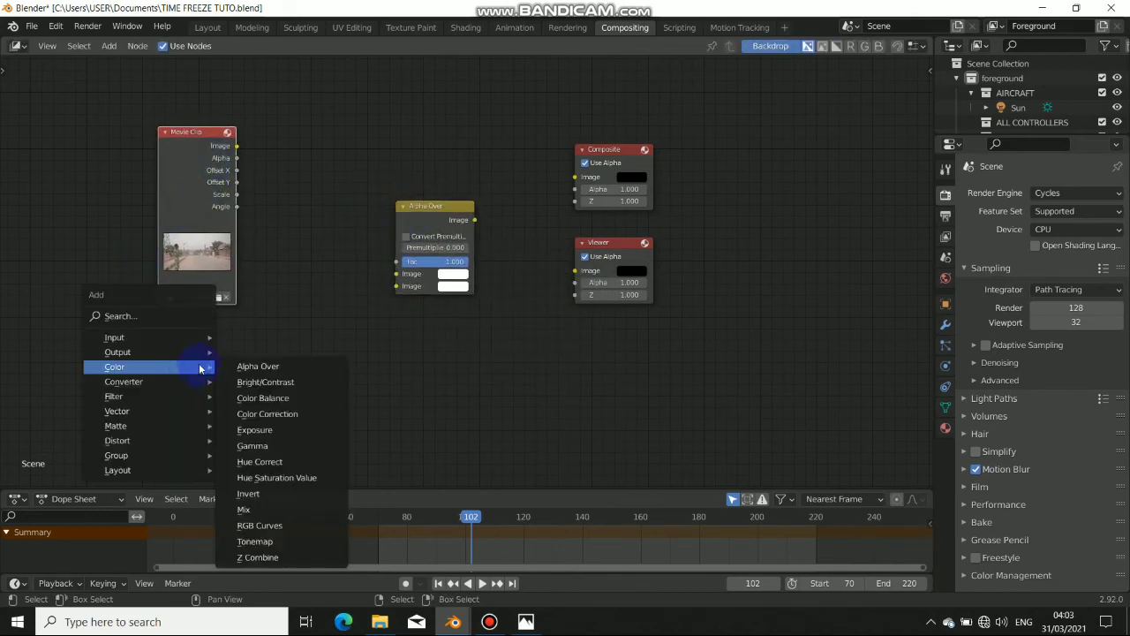
pyautogui.moveTo(154, 336)
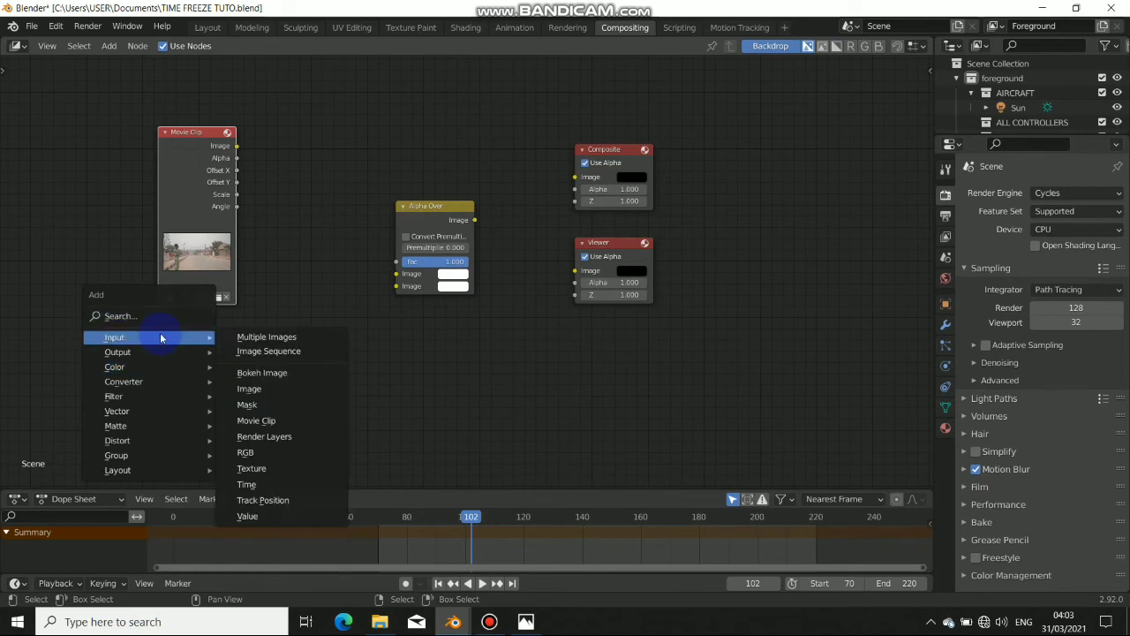
pyautogui.click(279, 437)
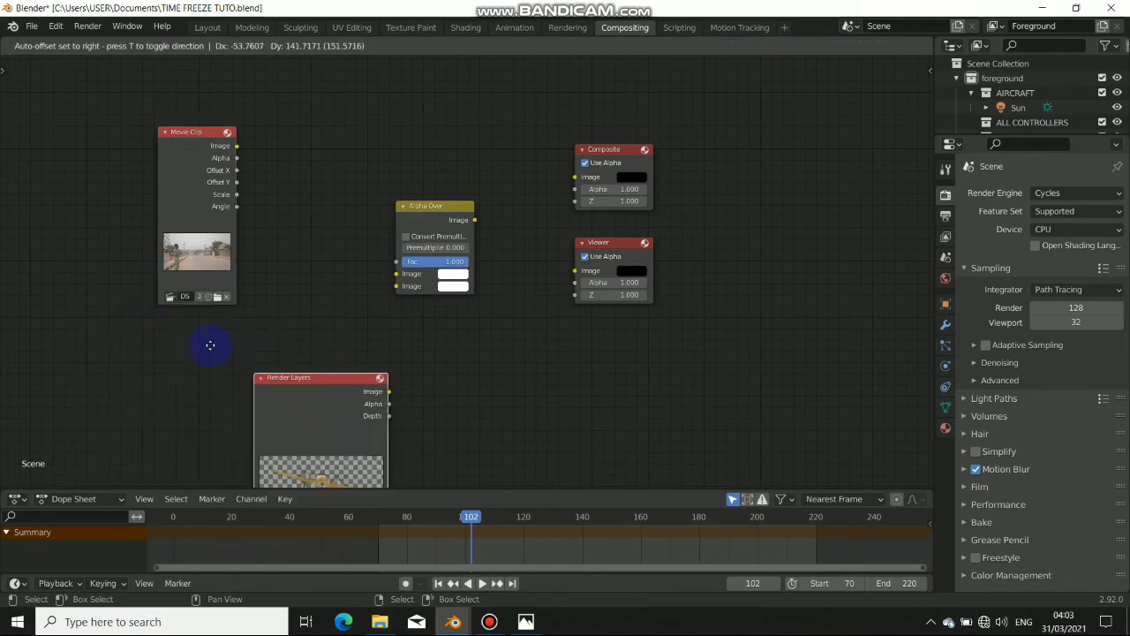
pyautogui.click(319, 403)
pyautogui.scroll(-4, 319, 402)
pyautogui.moveTo(322, 418); pyautogui.dragTo(419, 348, button='middle')
pyautogui.moveTo(348, 342); pyautogui.dragTo(293, 333)
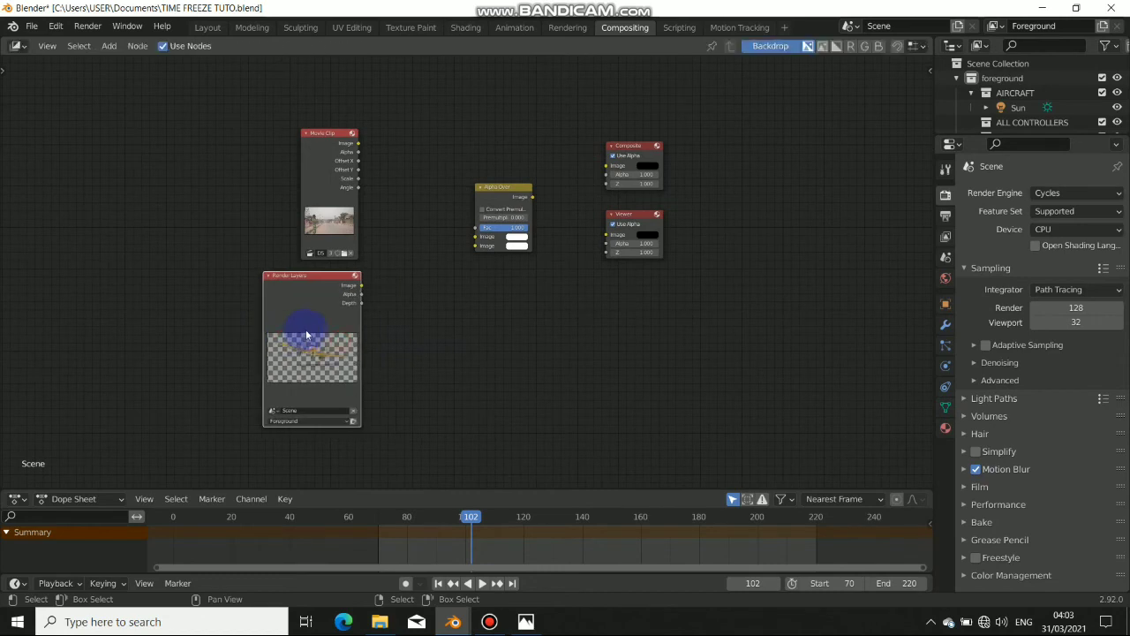
pyautogui.moveTo(448, 354); pyautogui.dragTo(473, 369, button='middle')
# - Preview the Render Layers and Movie Clip images on the backdrop through the Viewer node
pyautogui.moveTo(312, 222); pyautogui.dragTo(263, 211)
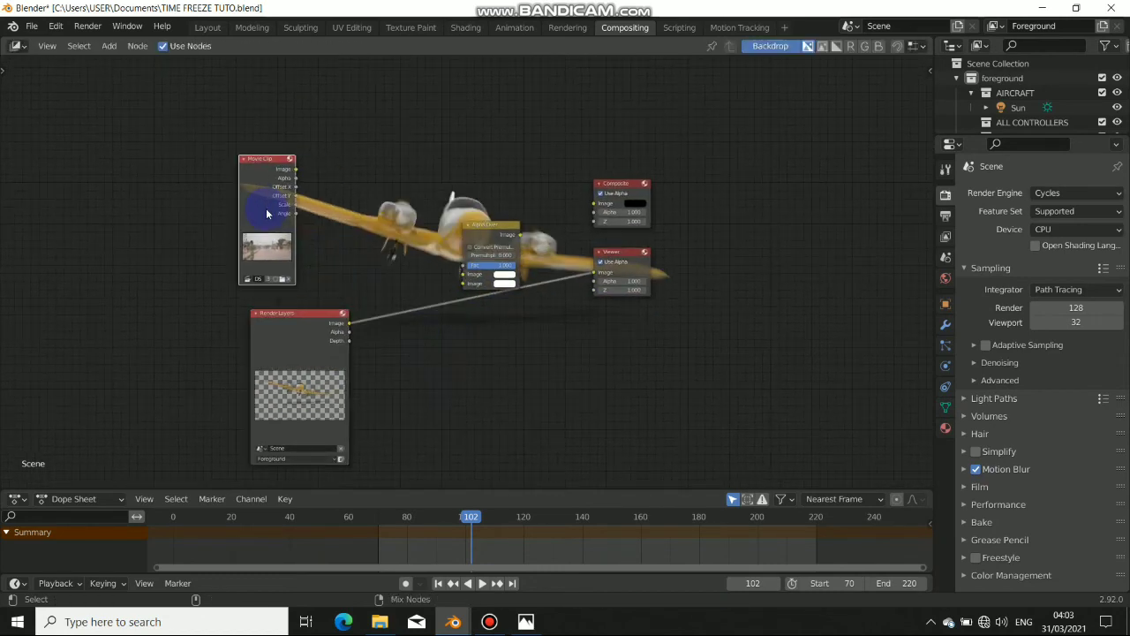
pyautogui.keyDown('ctrl'); pyautogui.keyDown('shift'); pyautogui.click(267, 214); pyautogui.keyUp('shift'); pyautogui.keyUp('ctrl')
pyautogui.moveTo(488, 355); pyautogui.dragTo(542, 320, button='middle')
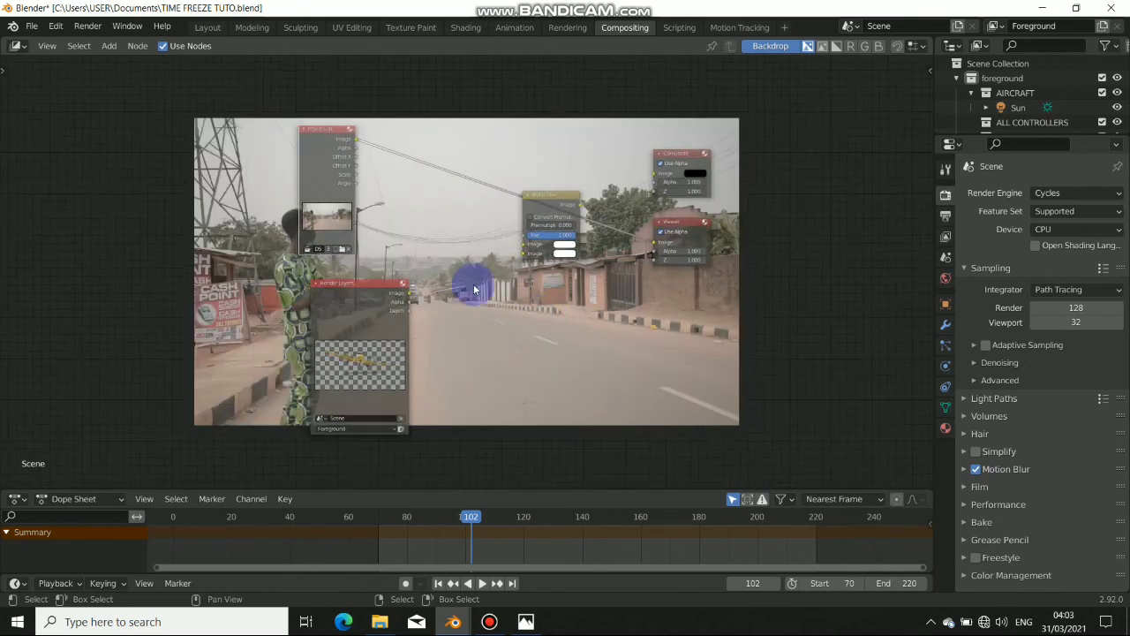
# - Connect Movie Clip to Alpha Over's upper Image input and Render Layers to its lower one, with Alpha Over's output feeding the Viewer
pyautogui.moveTo(317, 165); pyautogui.dragTo(524, 250)
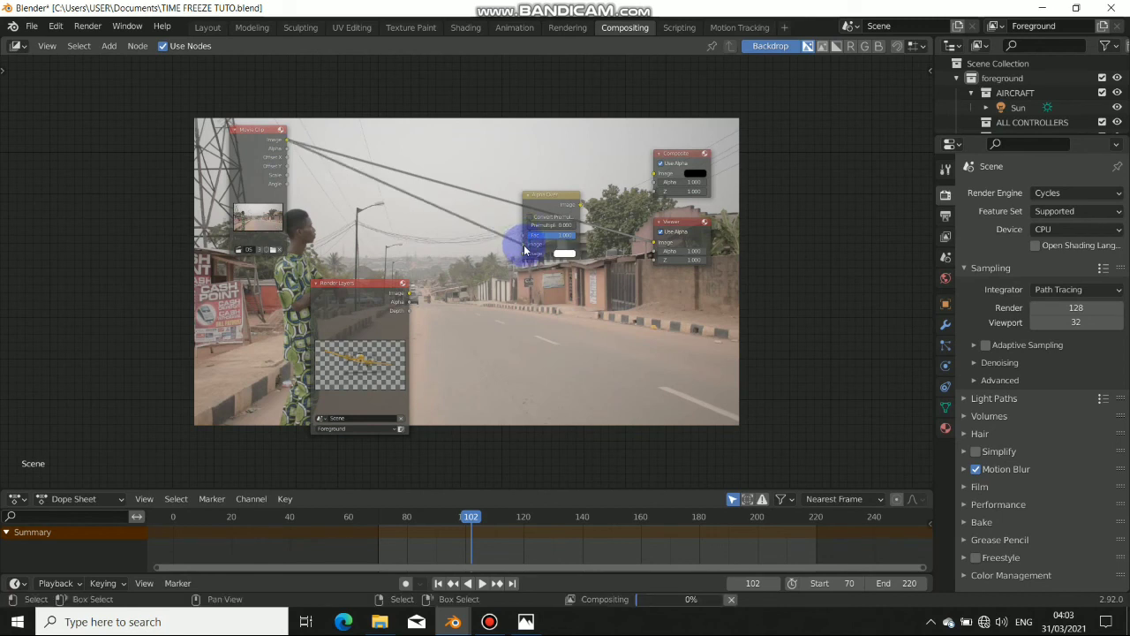
pyautogui.moveTo(542, 212)
pyautogui.mouseDown()
pyautogui.moveTo(527, 190)
pyautogui.moveTo(520, 207)
pyautogui.moveTo(534, 217)
pyautogui.mouseUp()
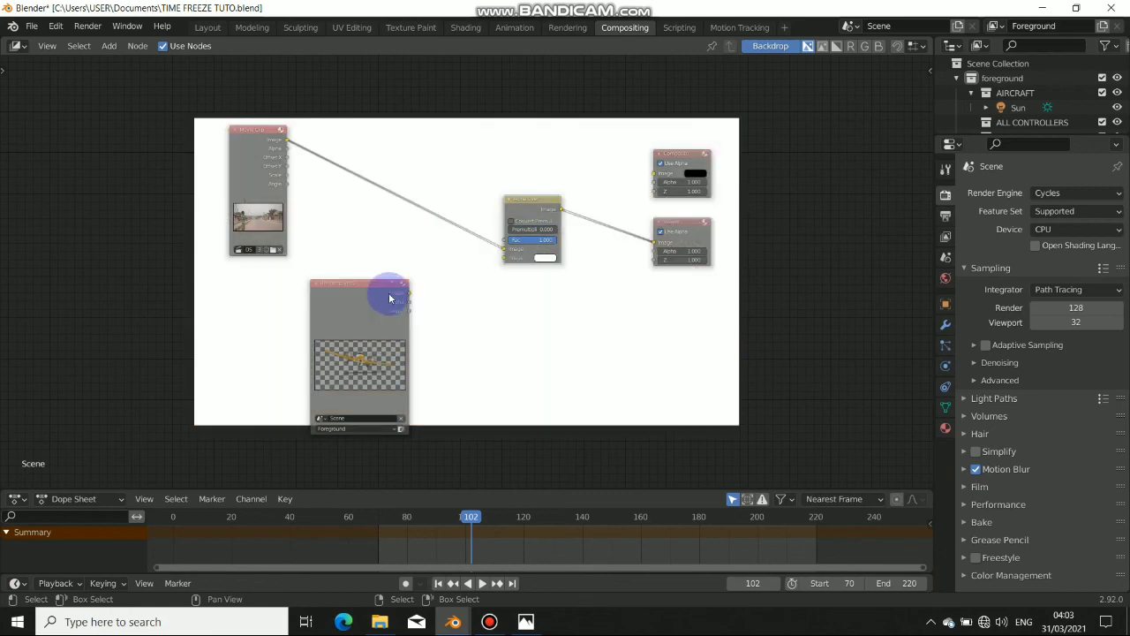
pyautogui.moveTo(390, 299); pyautogui.dragTo(505, 258)
pyautogui.moveTo(374, 290); pyautogui.dragTo(335, 294)
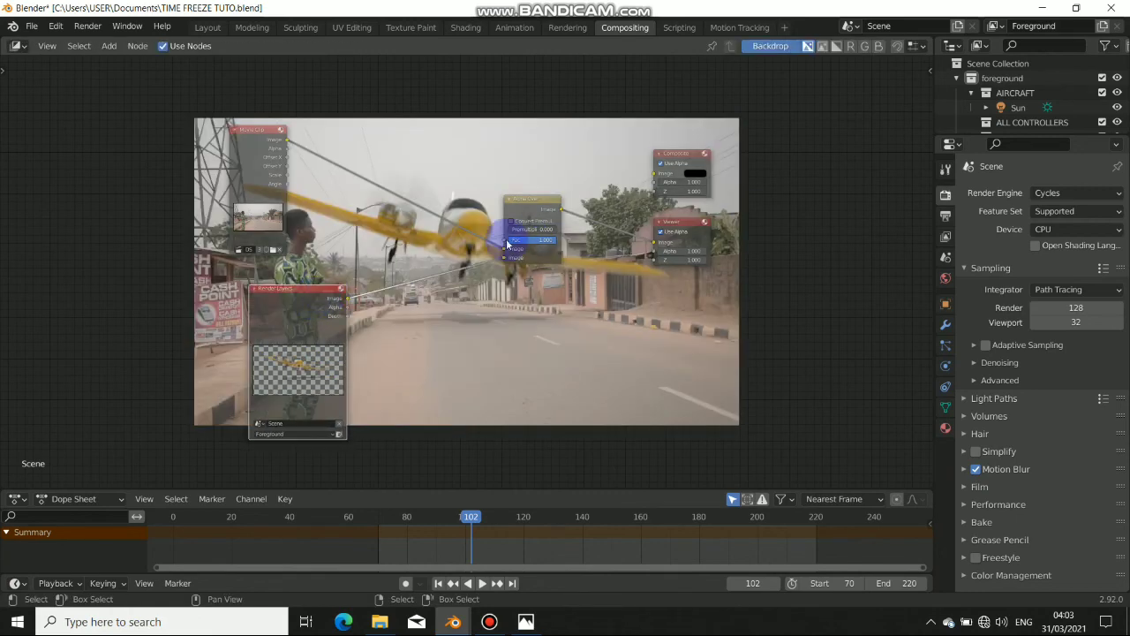
# - Connect the Alpha Over node's Image output to the Composite node's Image input
pyautogui.moveTo(563, 212); pyautogui.dragTo(654, 175)
pyautogui.moveTo(548, 204); pyautogui.dragTo(544, 208)
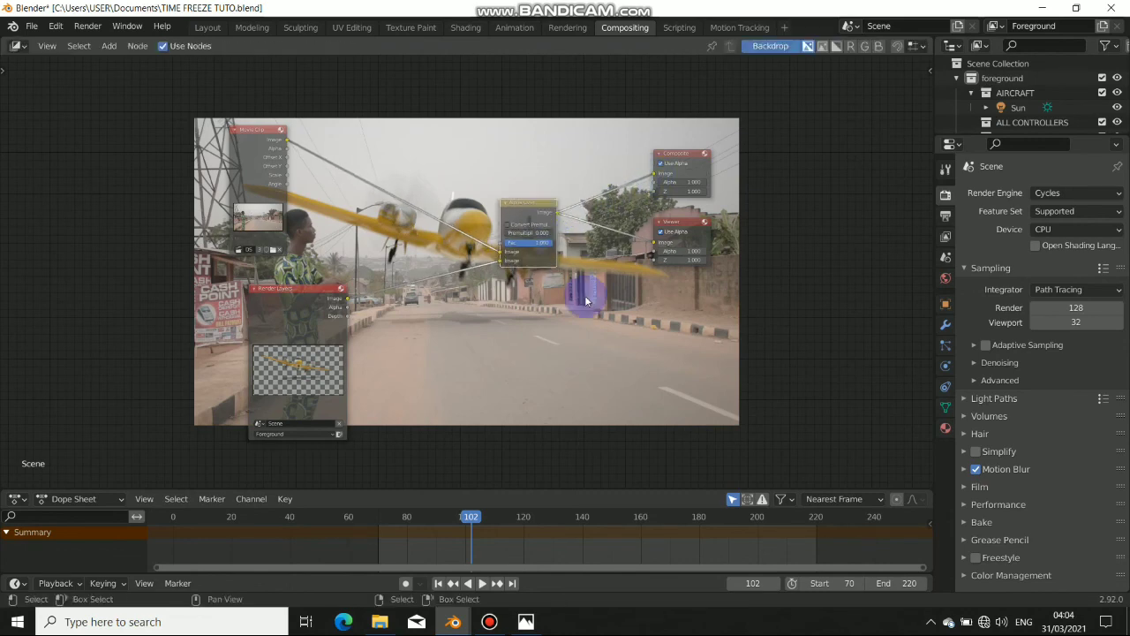
pyautogui.moveTo(568, 301); pyautogui.dragTo(535, 225, button='middle')
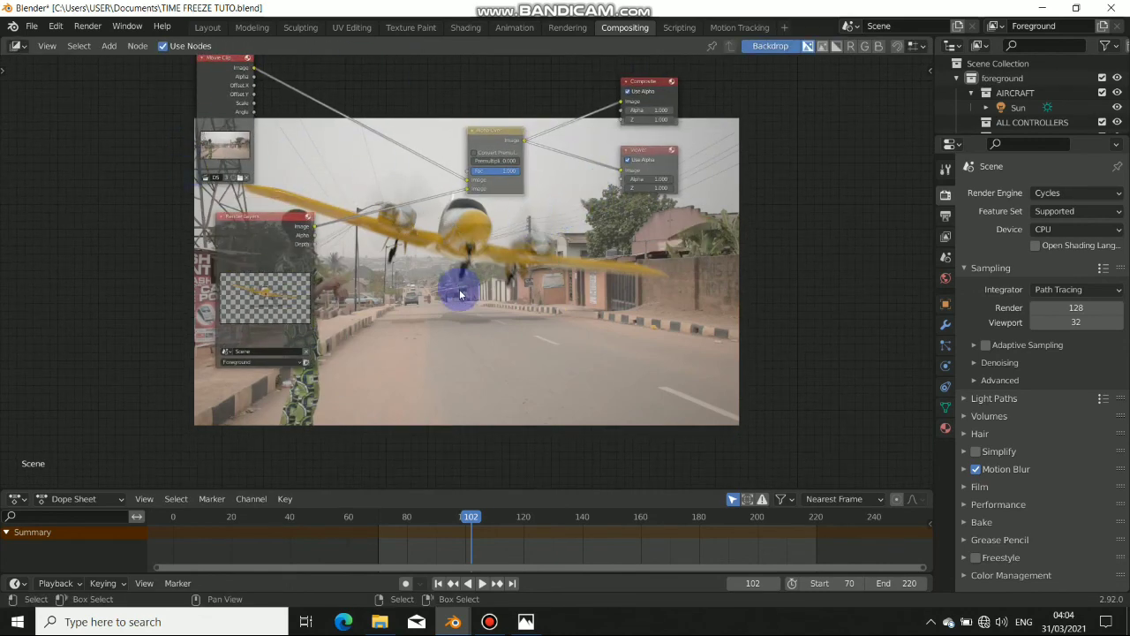
pyautogui.moveTo(505, 260); pyautogui.dragTo(463, 243, button='middle')
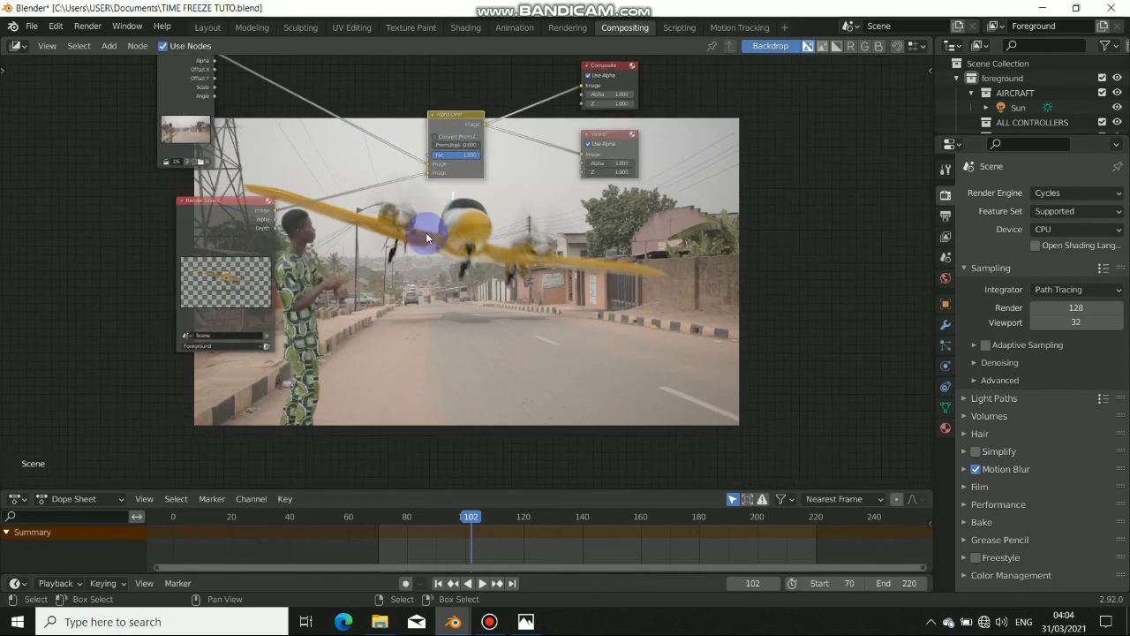
pyautogui.moveTo(492, 285); pyautogui.dragTo(500, 361, button='middle')
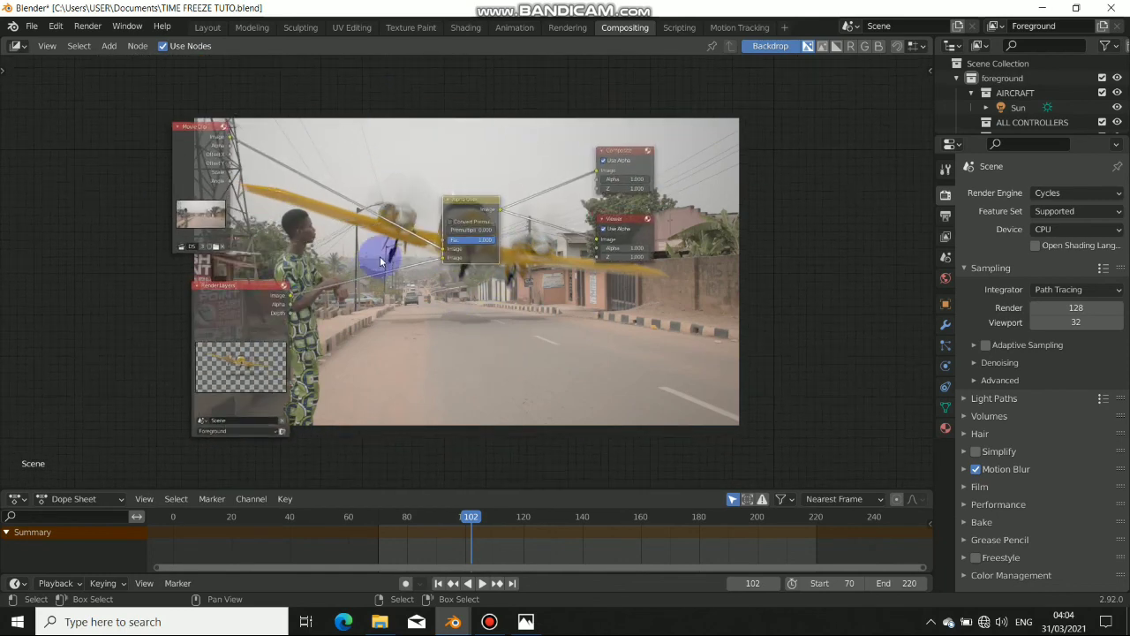
# - Spread out the node layout by moving Alpha Over up and left and Render Layers farther left, clear of the aircraft
pyautogui.moveTo(475, 208); pyautogui.dragTo(376, 169)
pyautogui.moveTo(474, 252); pyautogui.dragTo(564, 207, button='middle')
pyautogui.moveTo(378, 257); pyautogui.dragTo(265, 256)
pyautogui.scroll(1, 475, 287)
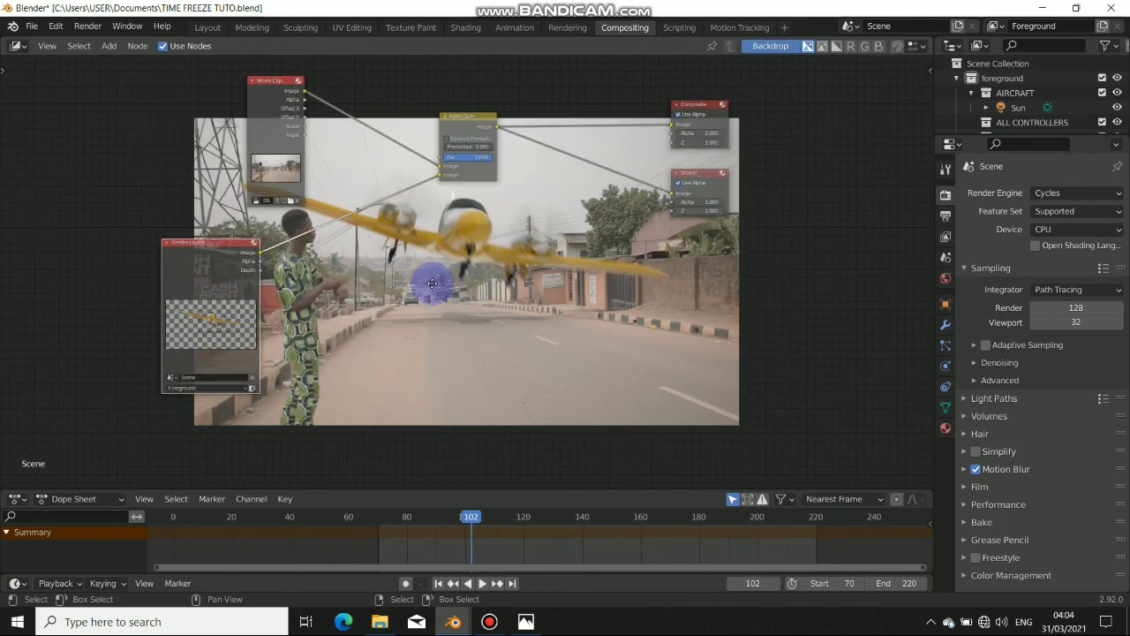
pyautogui.moveTo(479, 291); pyautogui.dragTo(433, 300, button='middle')
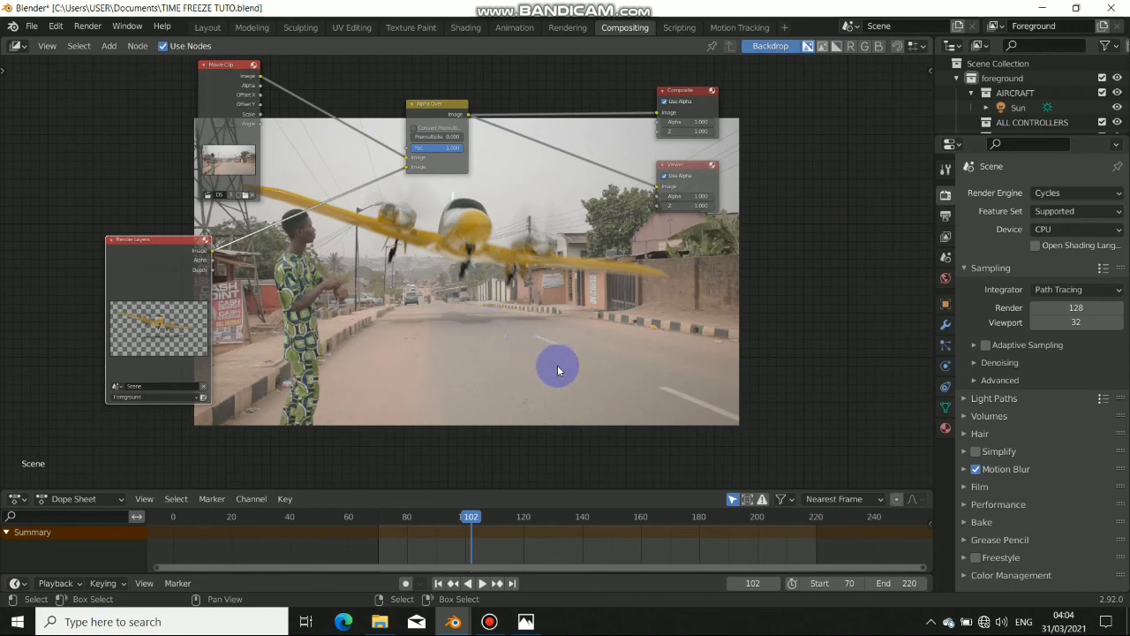